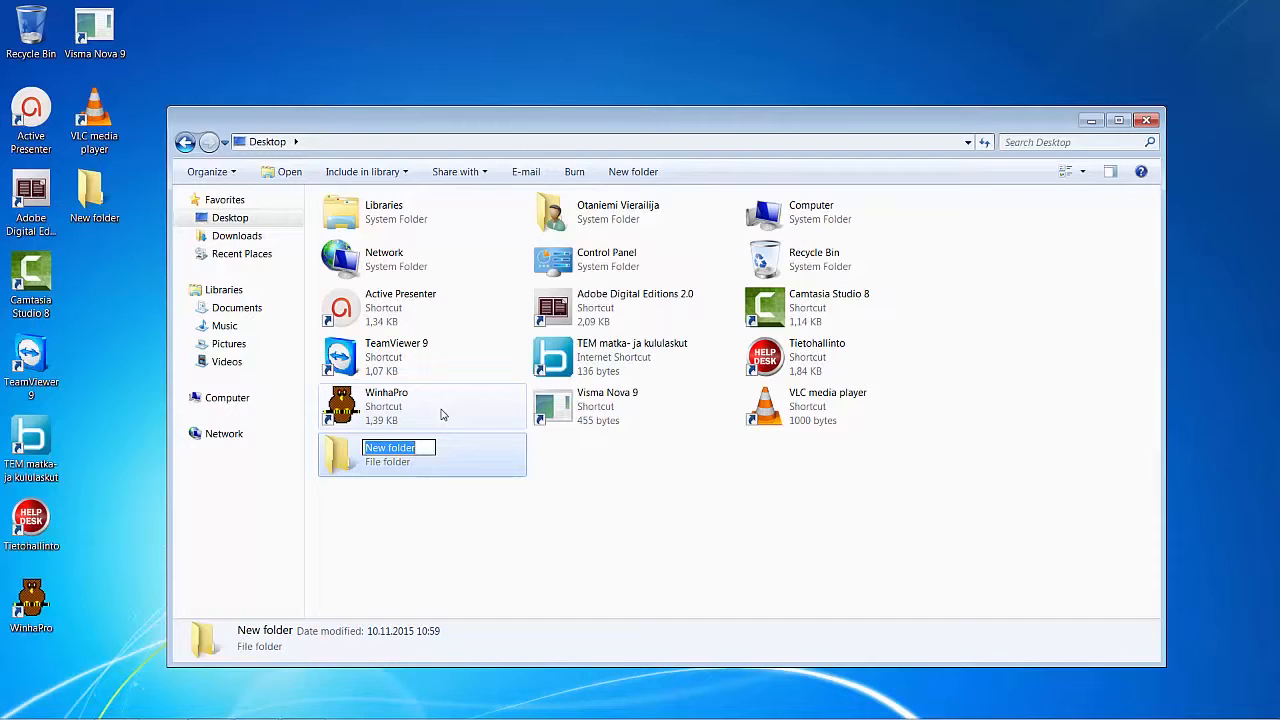
# - Name the new desktop folder Premiere and paste the copied Morning and Title files into it
pyautogui.write('Premiere')
pyautogui.click(364, 466)
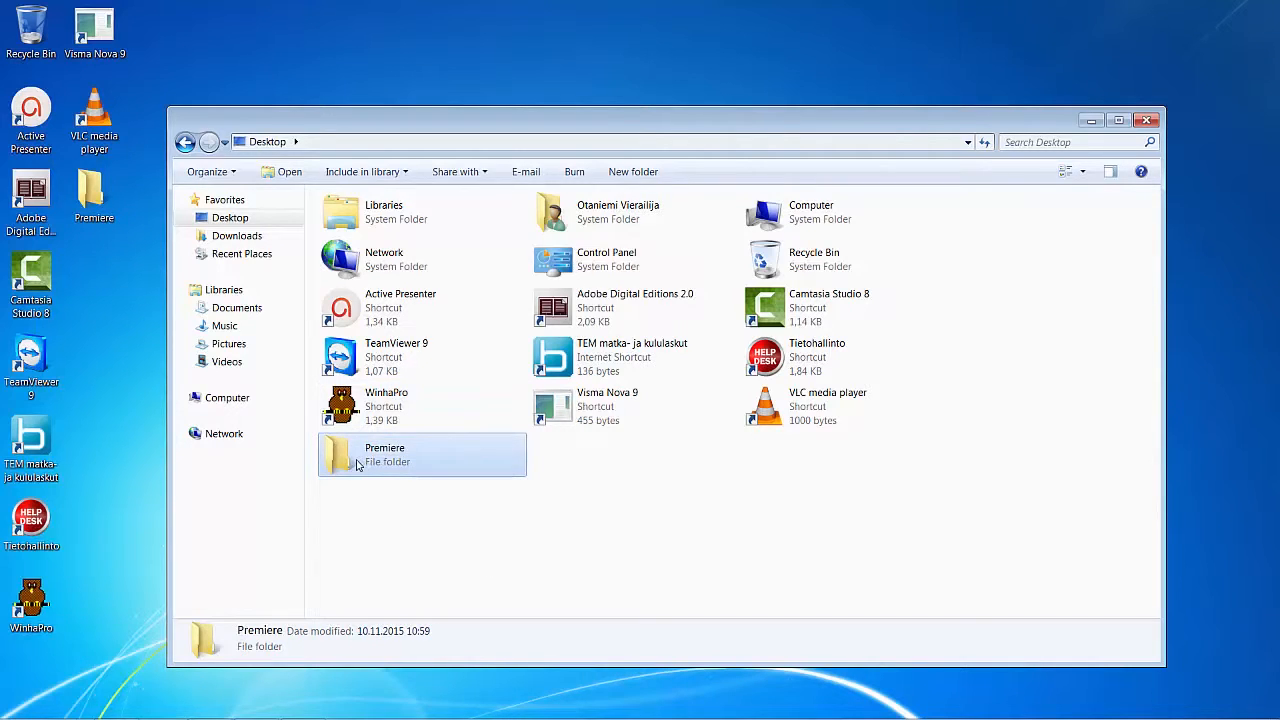
pyautogui.doubleClick(358, 465)
pyautogui.rightClick(431, 297)
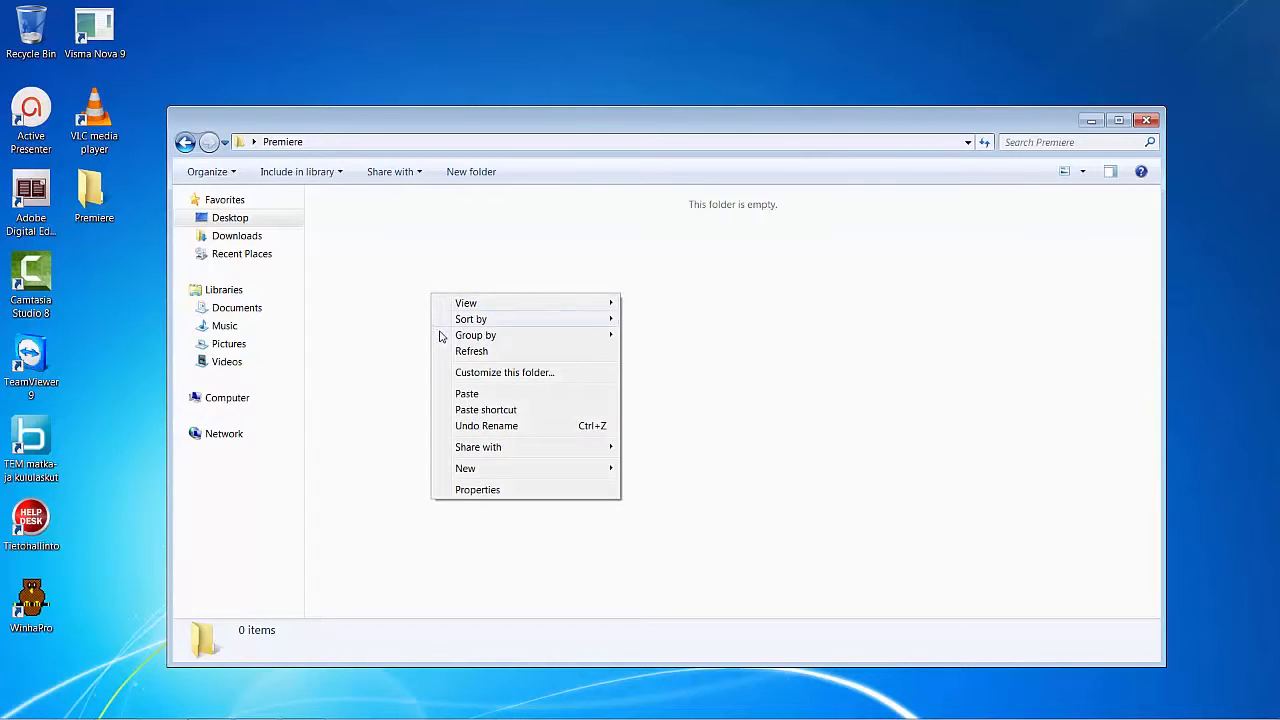
pyautogui.click(468, 394)
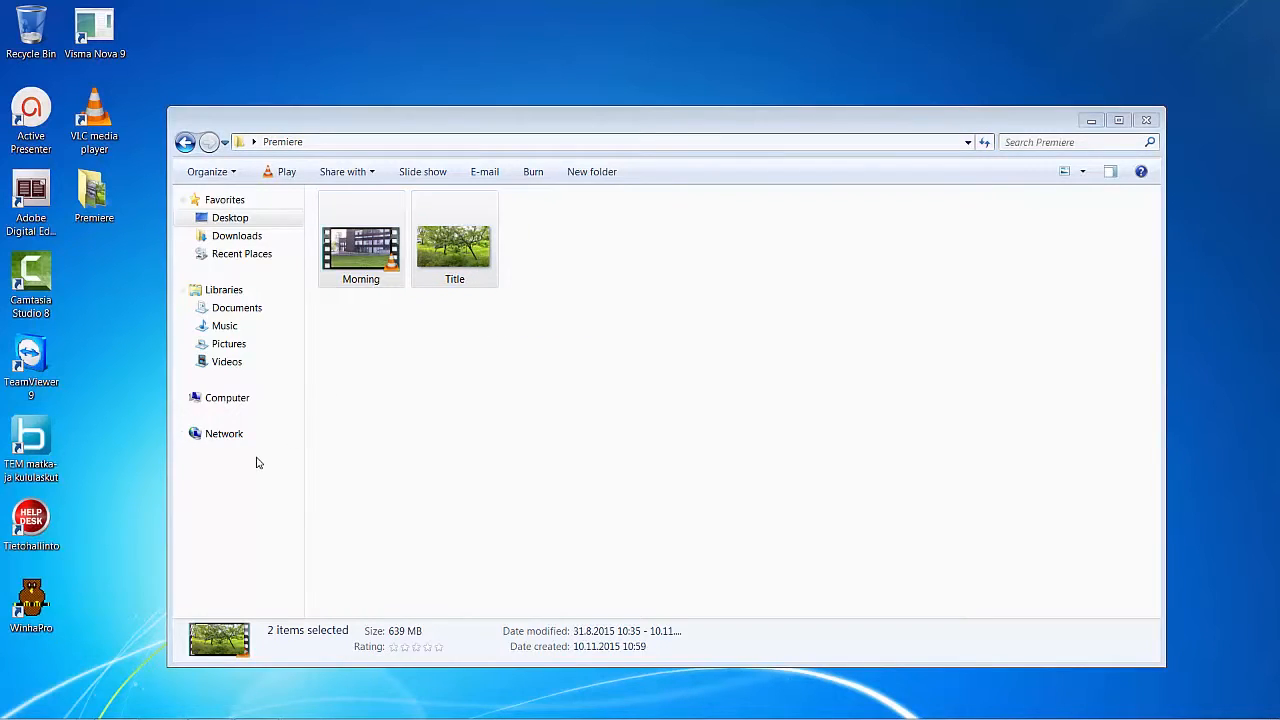
# - Search the installed programs for Premiere and launch Adobe Premiere Pro CC 2015
pyautogui.moveTo(54, 718)
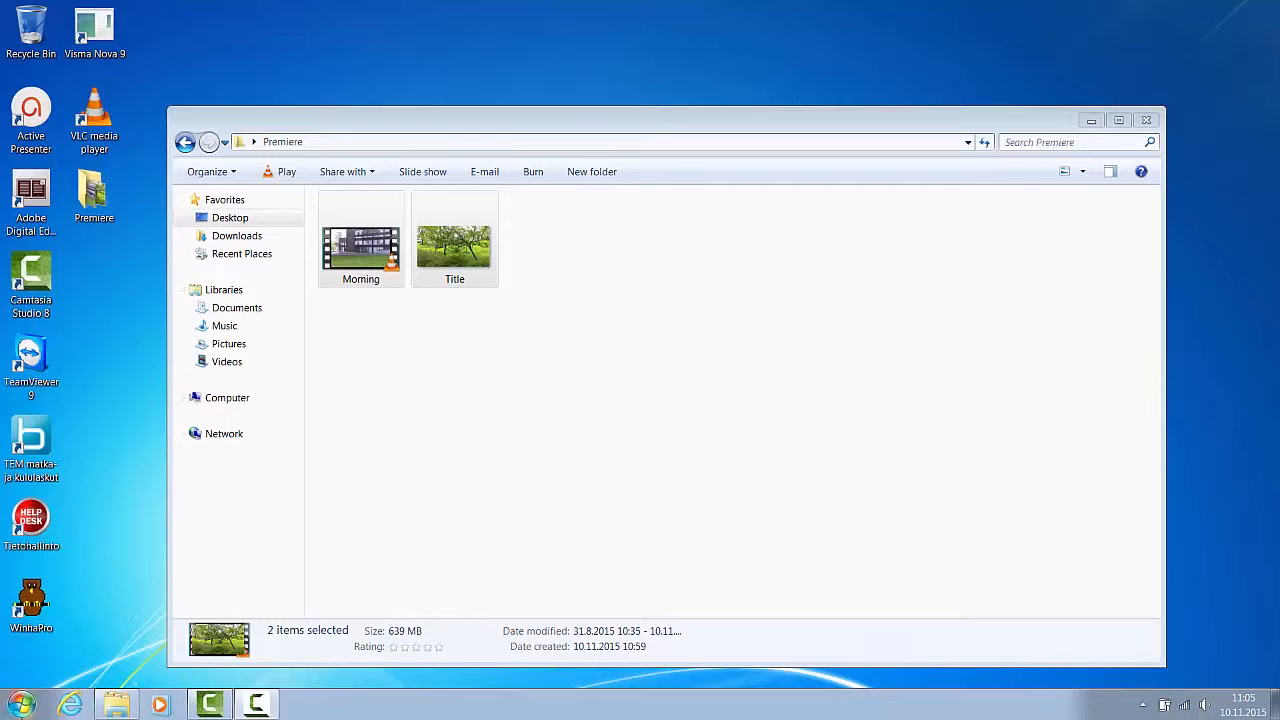
pyautogui.click(22, 704)
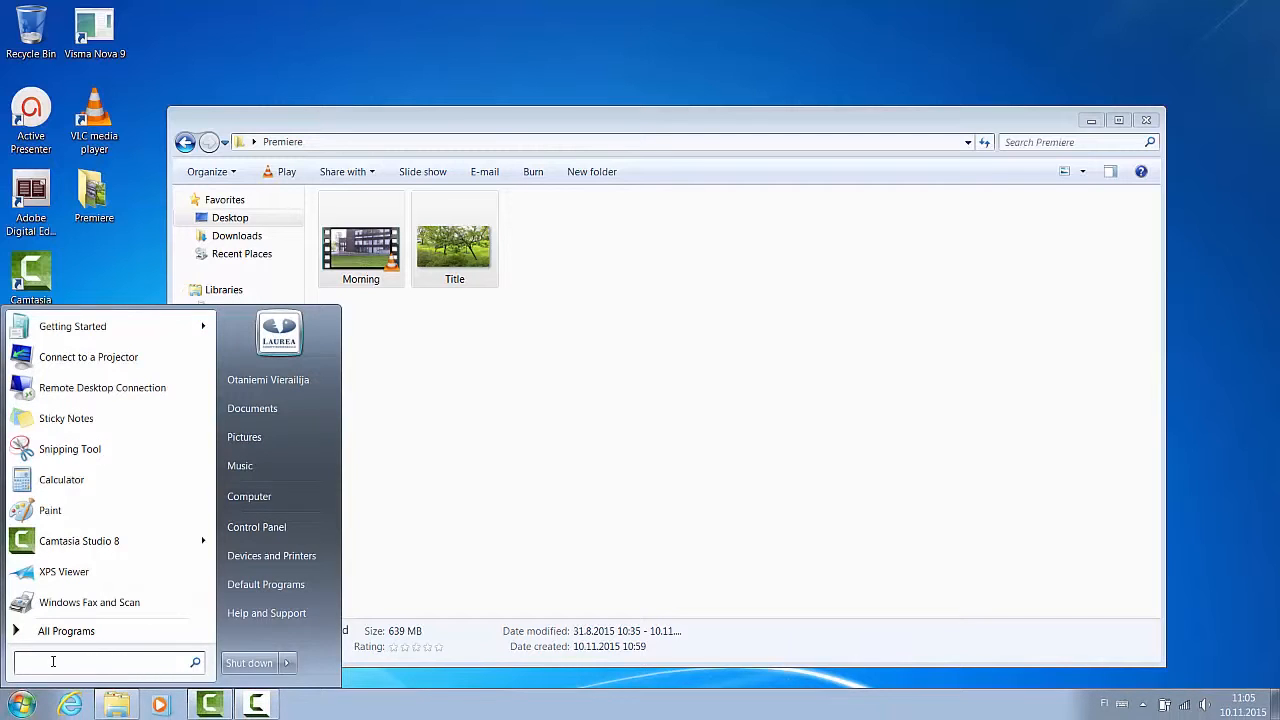
pyautogui.write('premi')
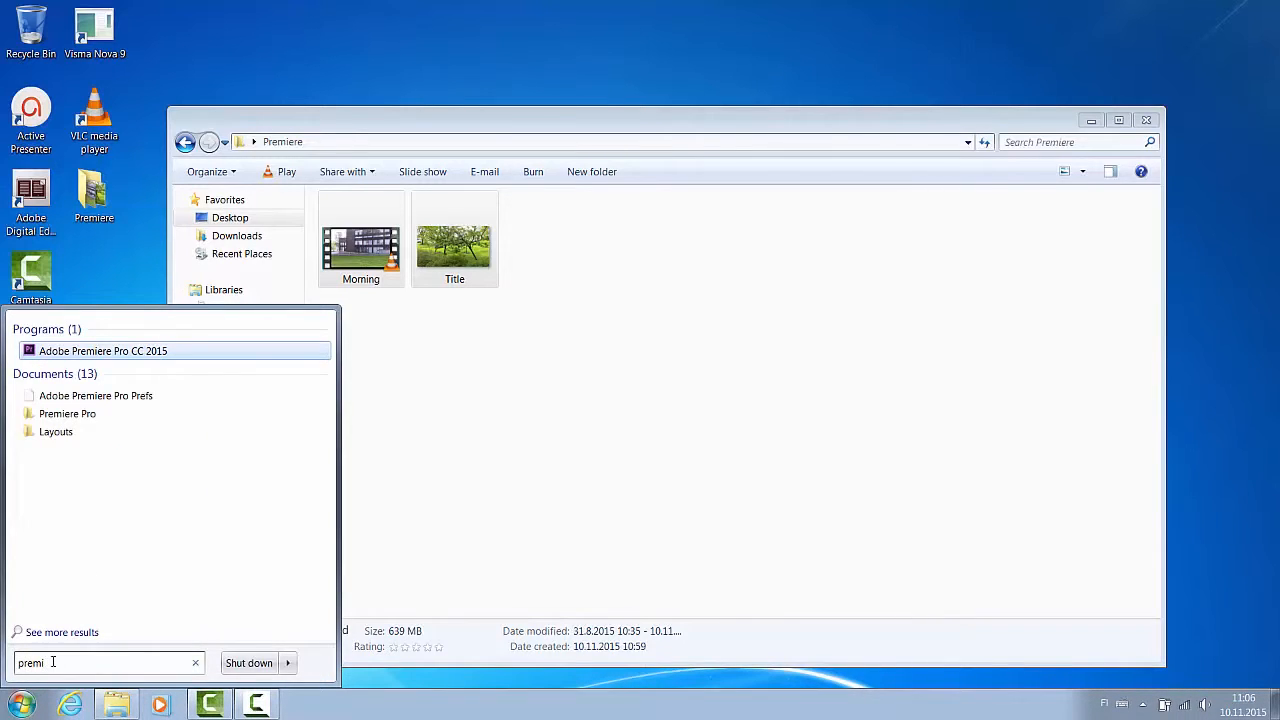
pyautogui.write('e')
pyautogui.press('Return')
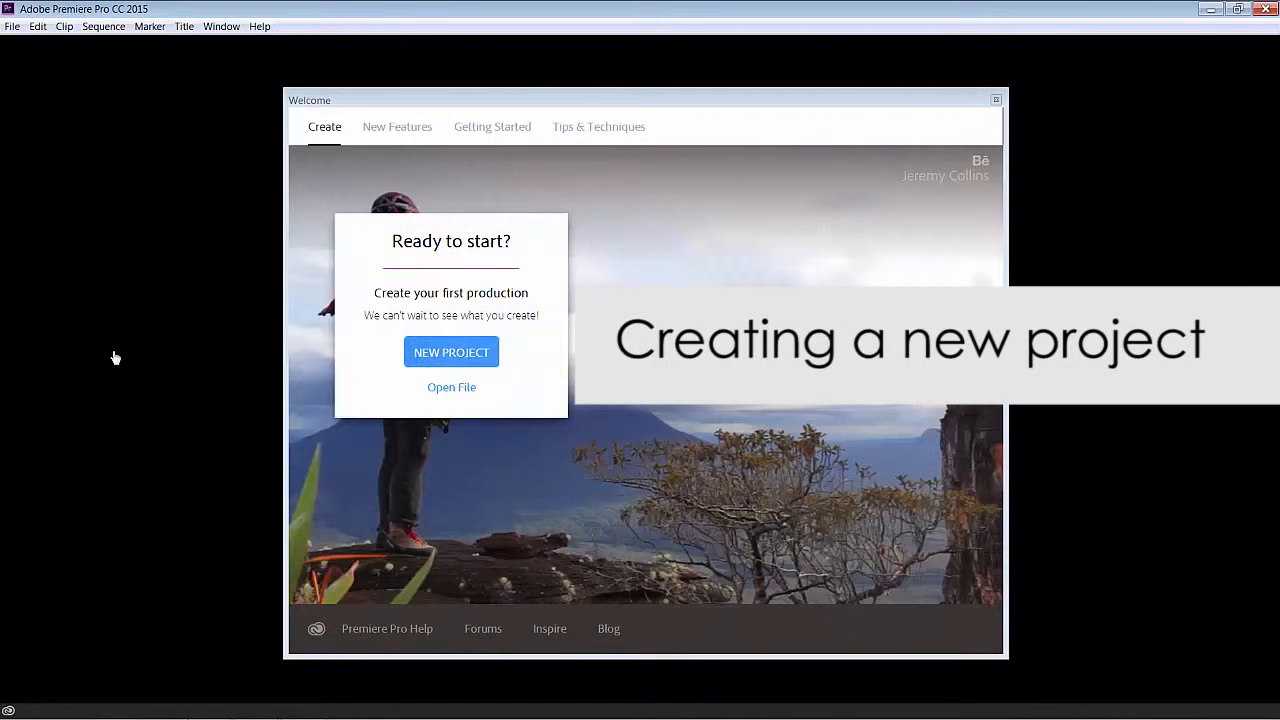
# - Create a new project named Exercise, stored in the Premiere folder on the desktop
pyautogui.click(449, 361)
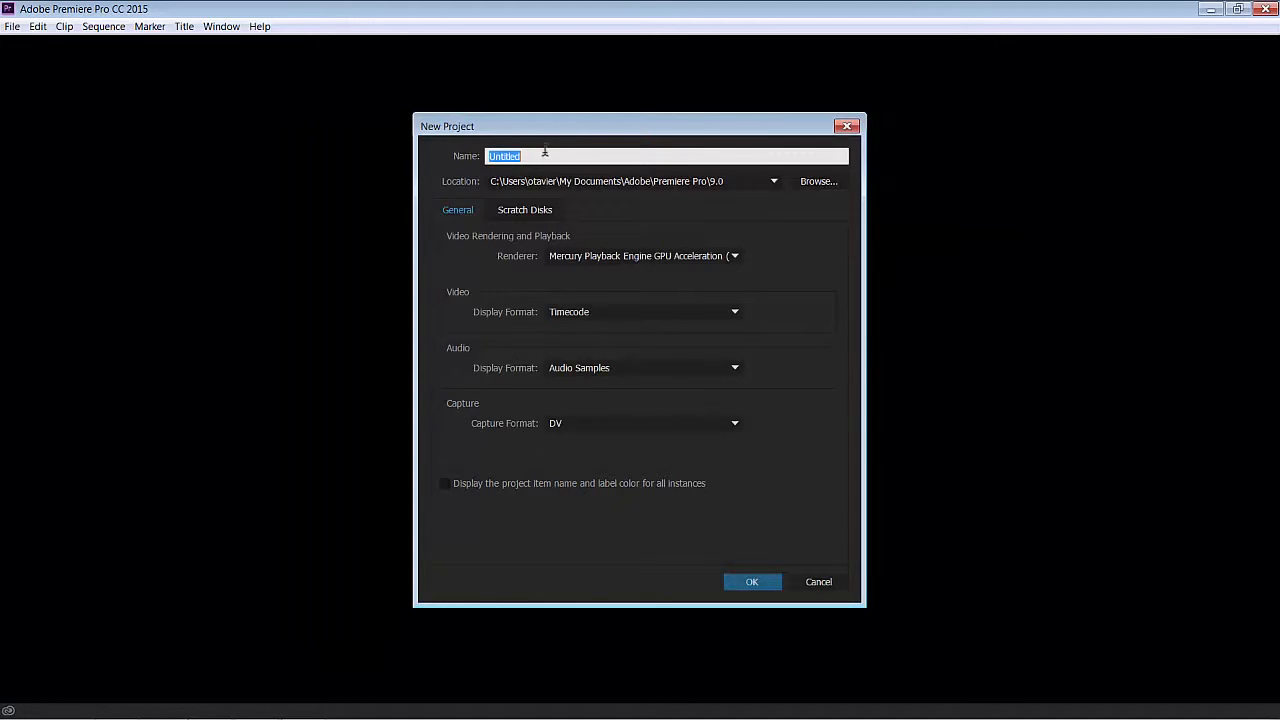
pyautogui.write('Exercise')
pyautogui.click(828, 186)
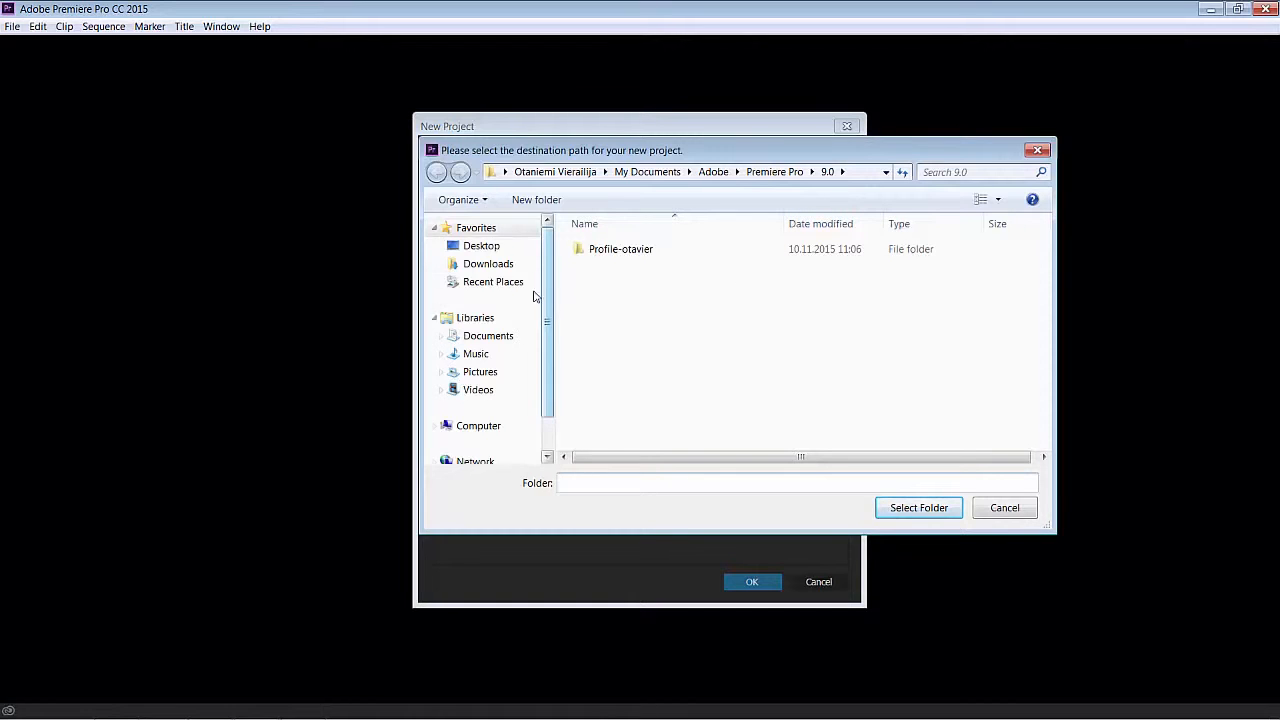
pyautogui.click(484, 248)
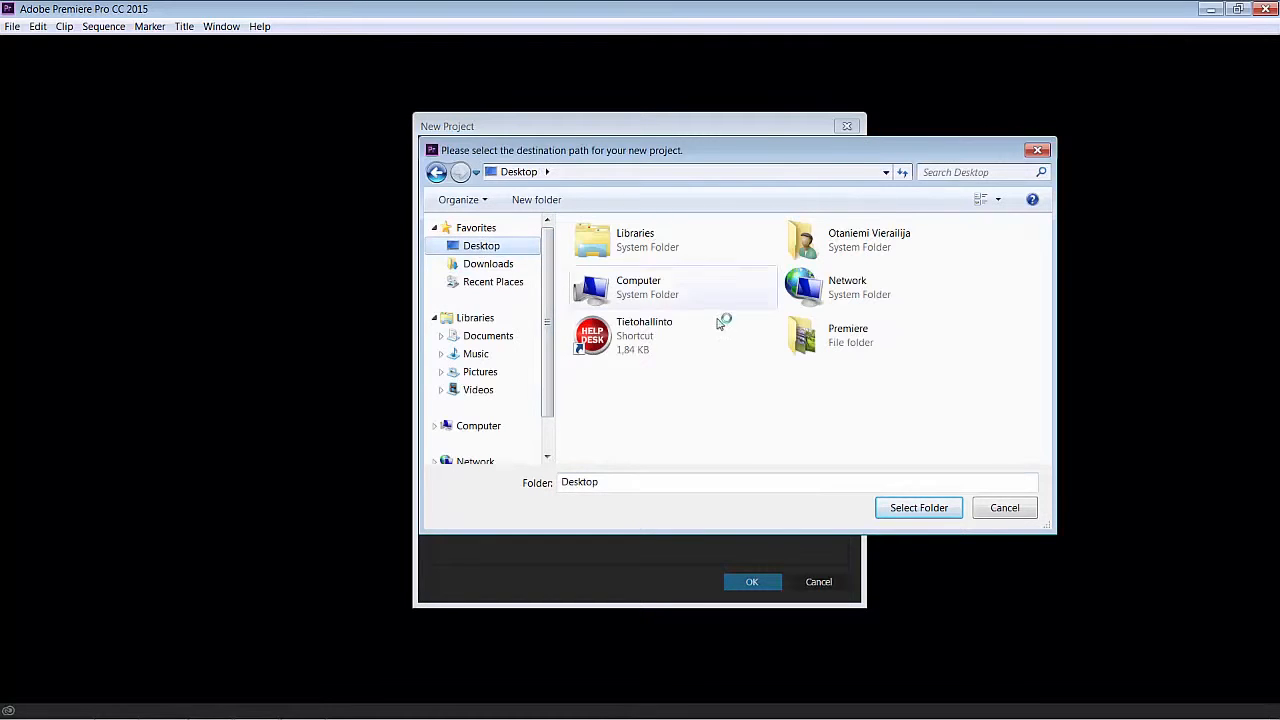
pyautogui.doubleClick(823, 338)
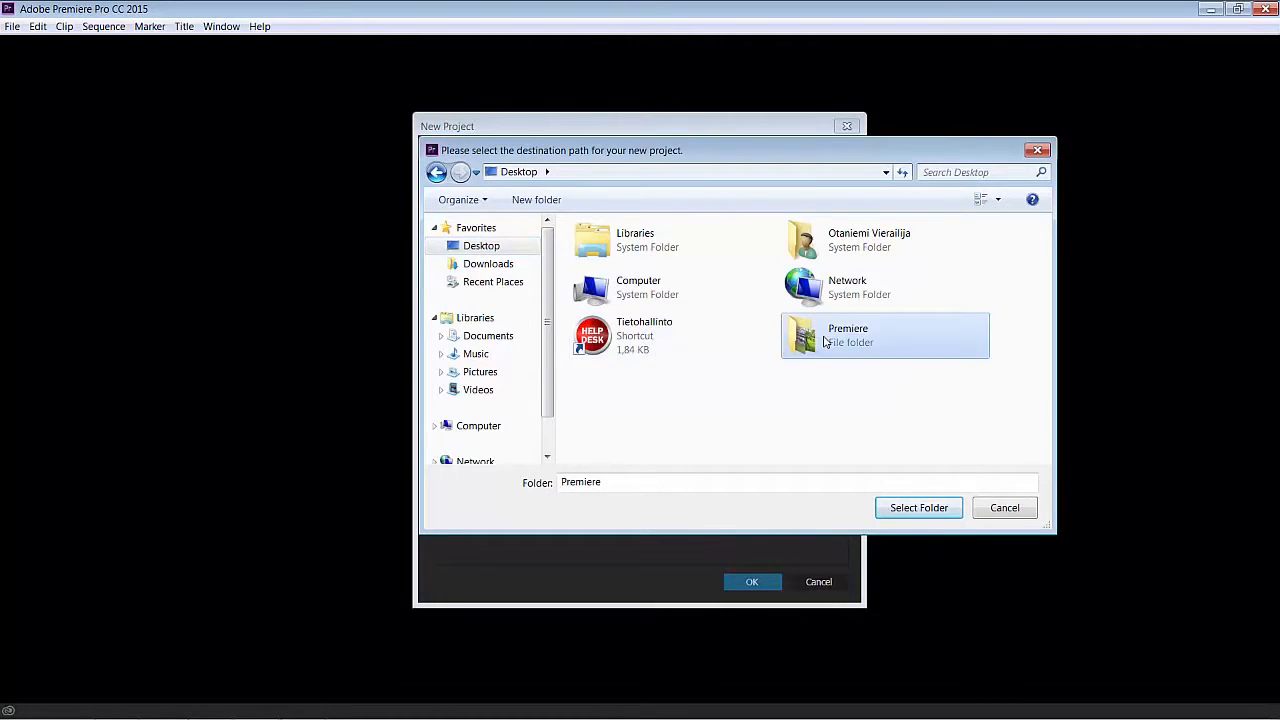
pyautogui.click(916, 508)
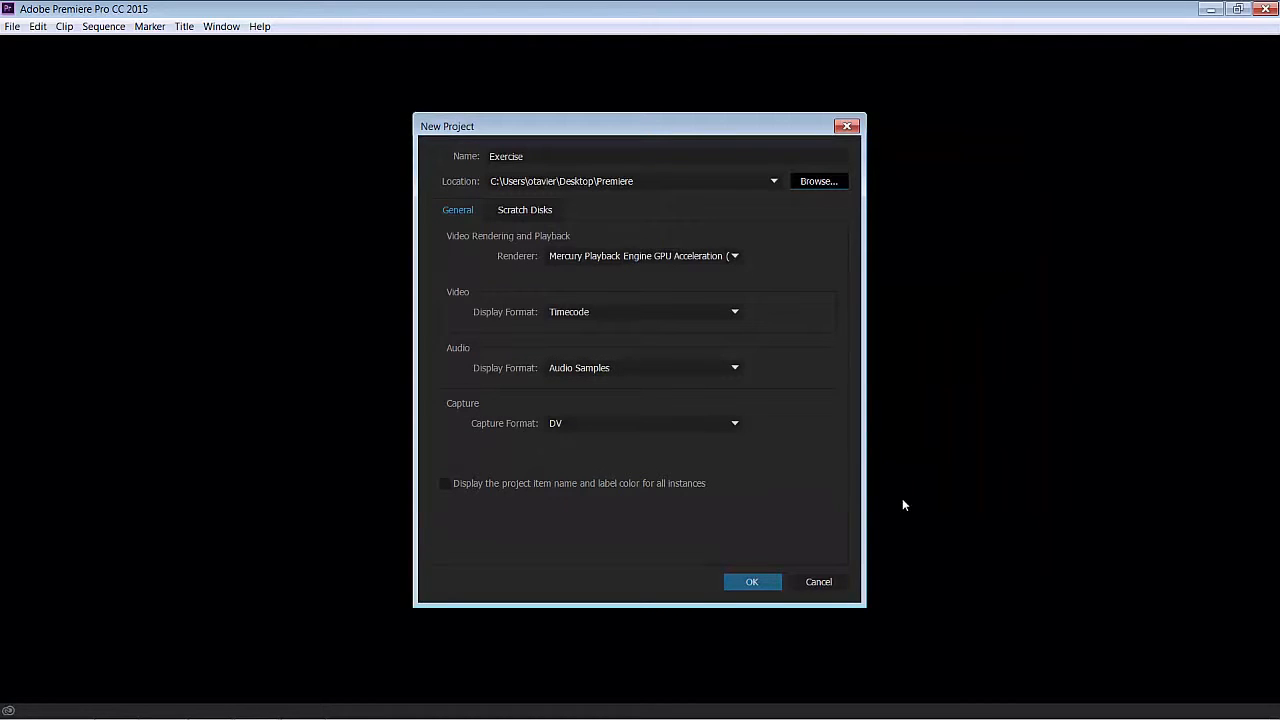
pyautogui.click(752, 583)
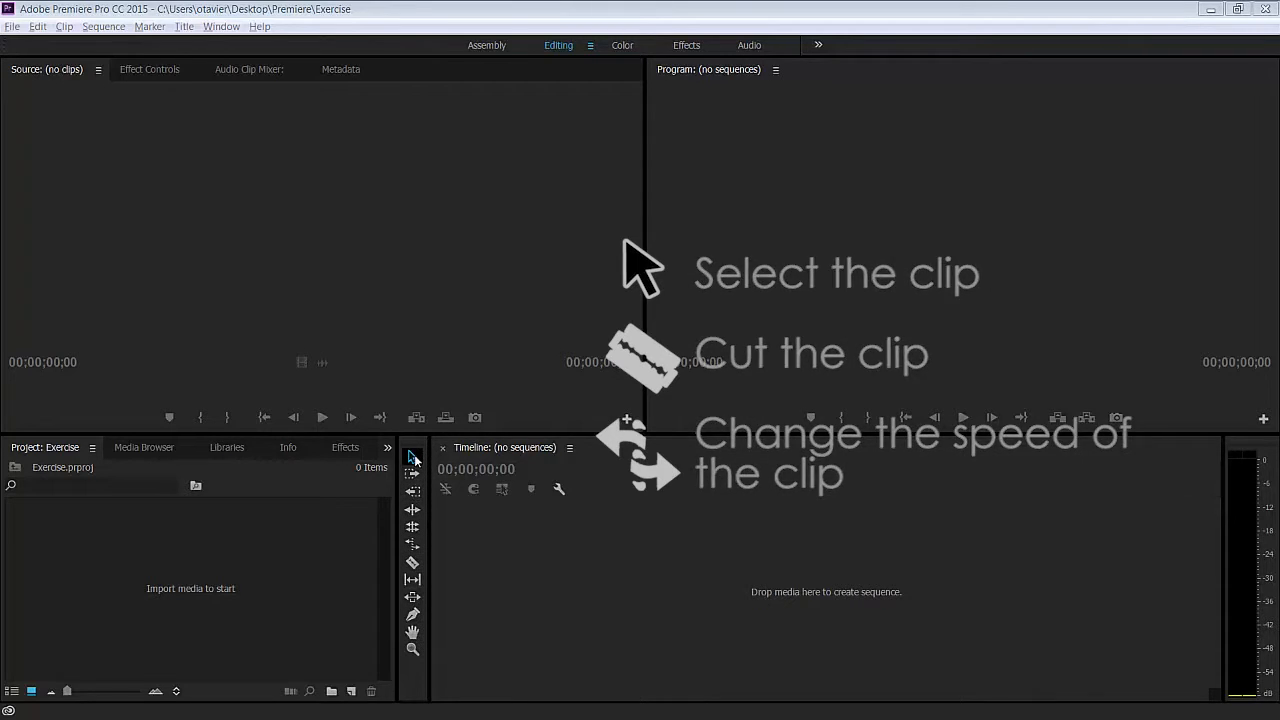
# - Import the Morning video and the Title picture from the Premiere folder into the project
pyautogui.click(62, 474)
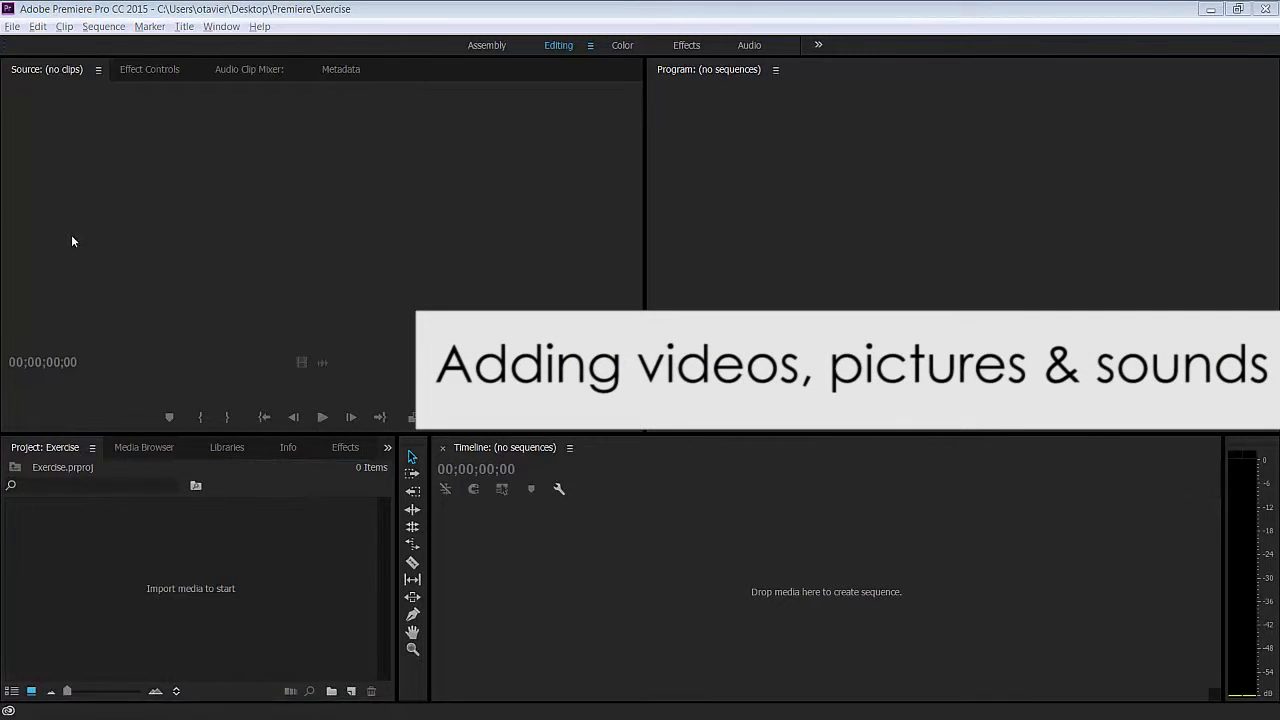
pyautogui.click(12, 27)
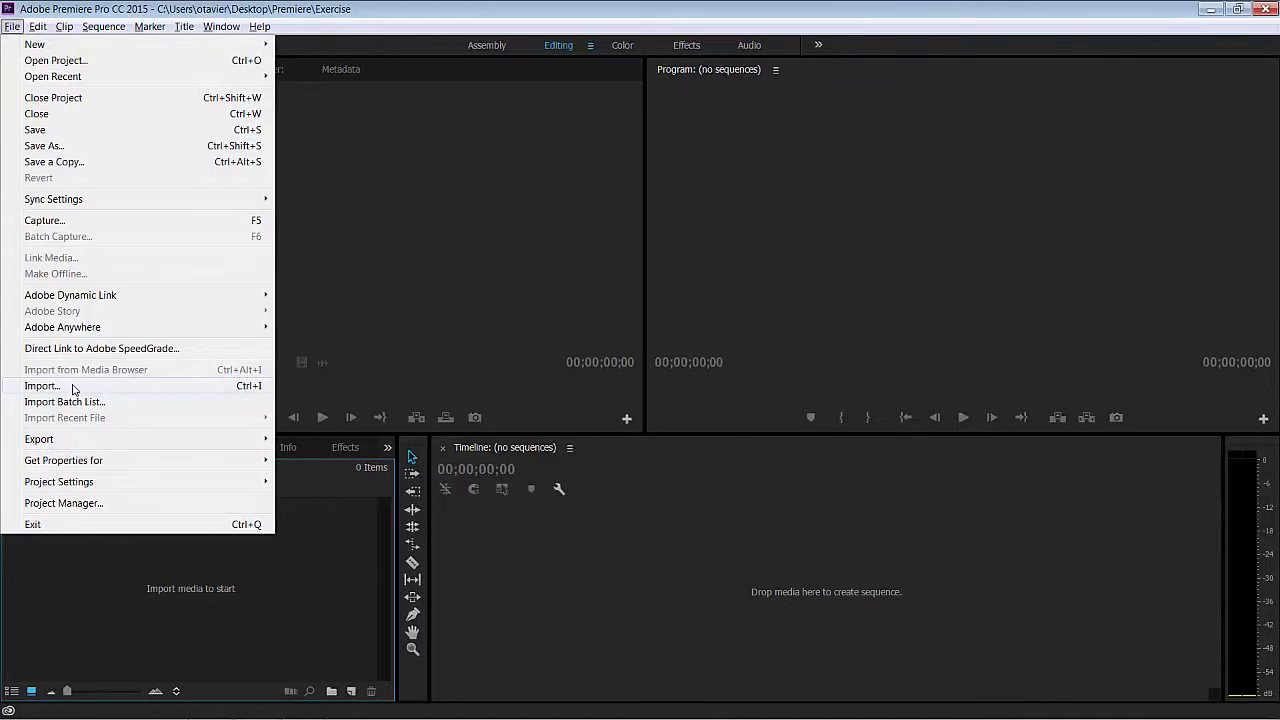
pyautogui.click(42, 386)
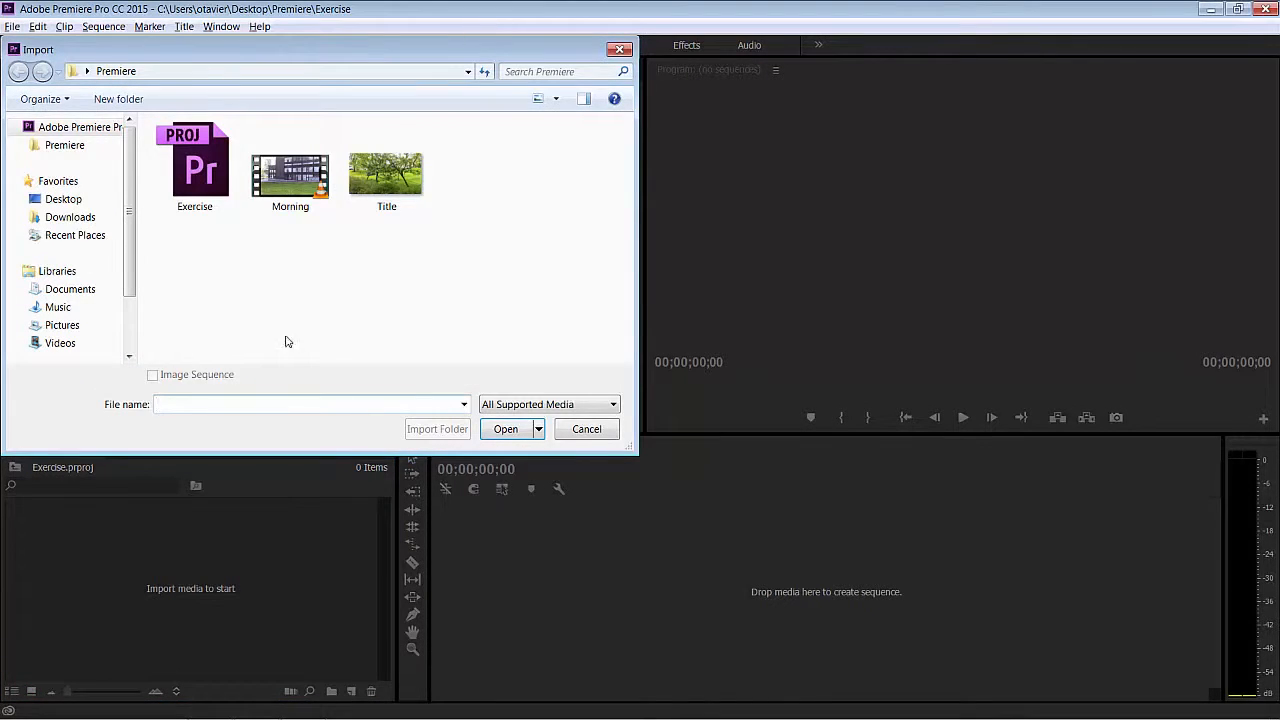
pyautogui.moveTo(284, 222); pyautogui.dragTo(408, 176)
pyautogui.click(505, 429)
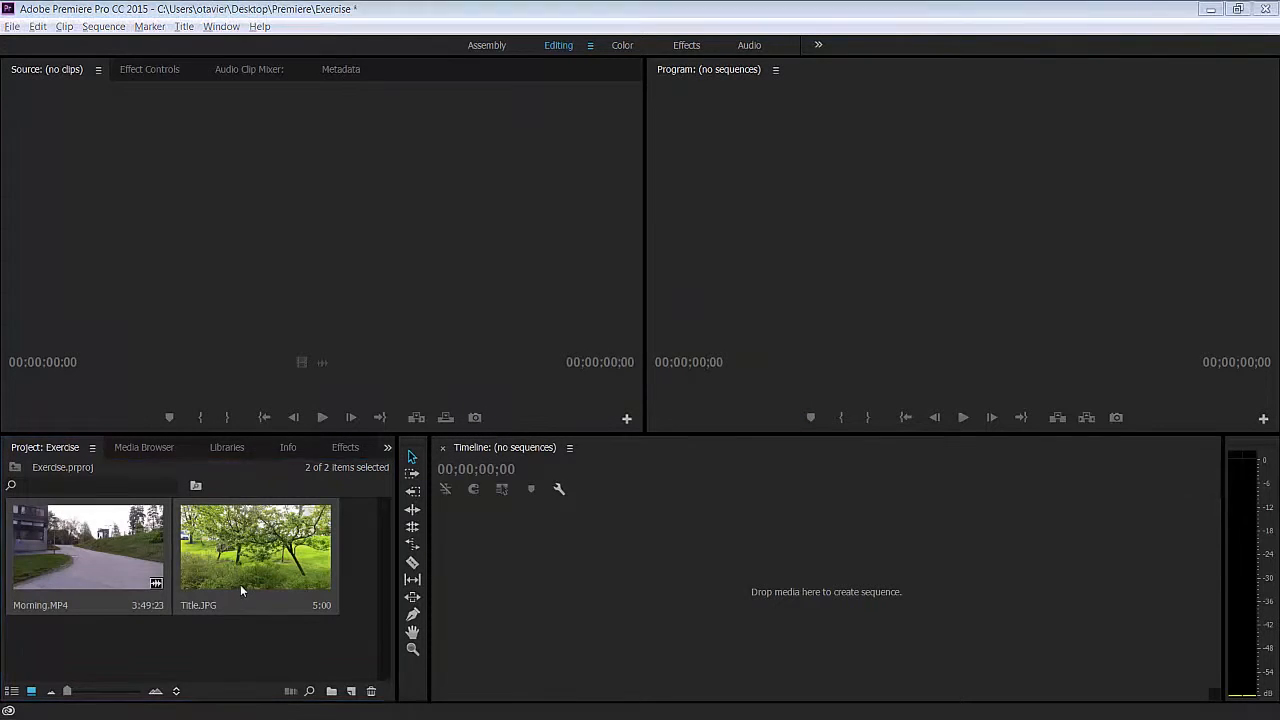
# - Load Title.JPG into the Source monitor and place it at the start of the timeline as a new sequence
pyautogui.moveTo(240, 584); pyautogui.dragTo(285, 294)
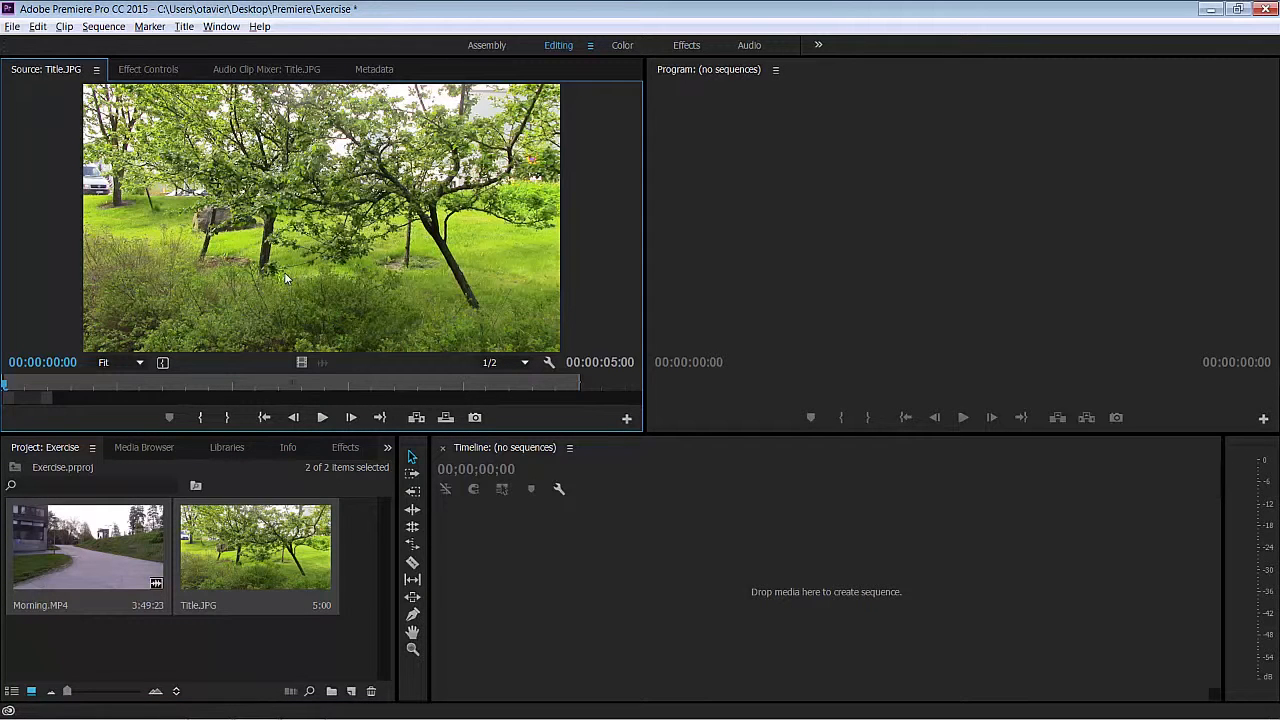
pyautogui.moveTo(286, 280); pyautogui.dragTo(473, 584)
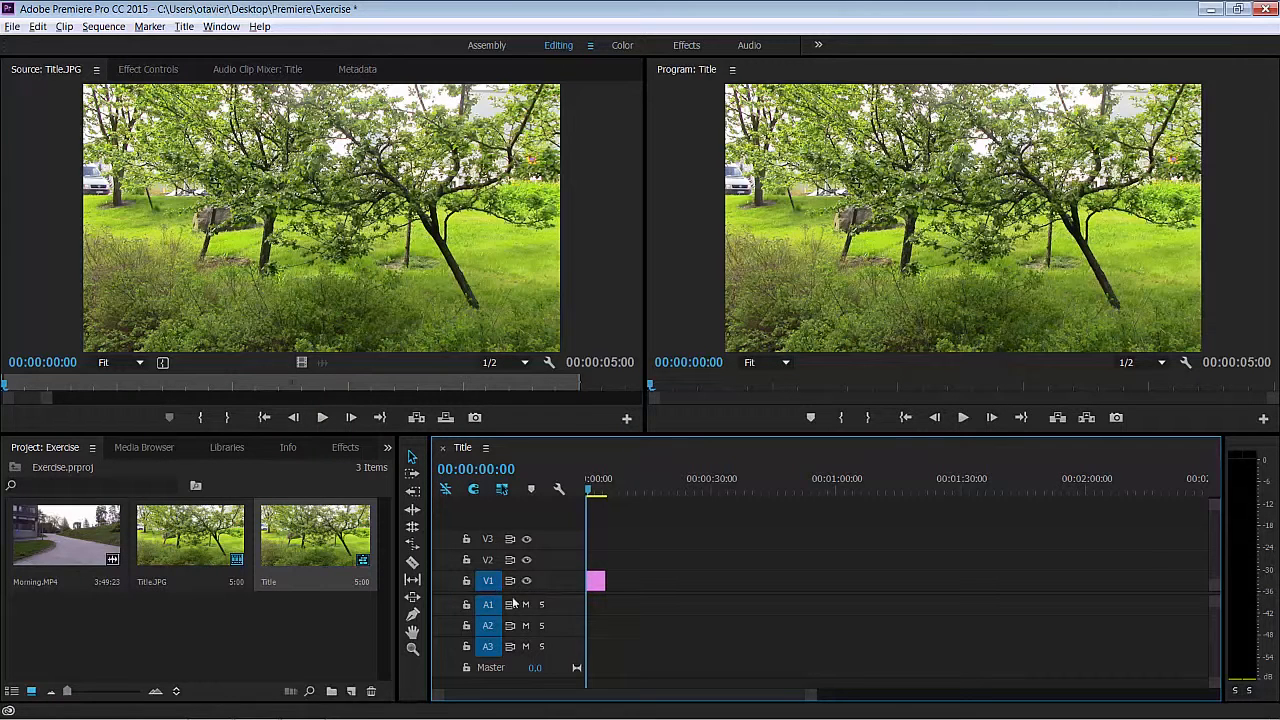
pyautogui.moveTo(814, 702); pyautogui.dragTo(736, 708)
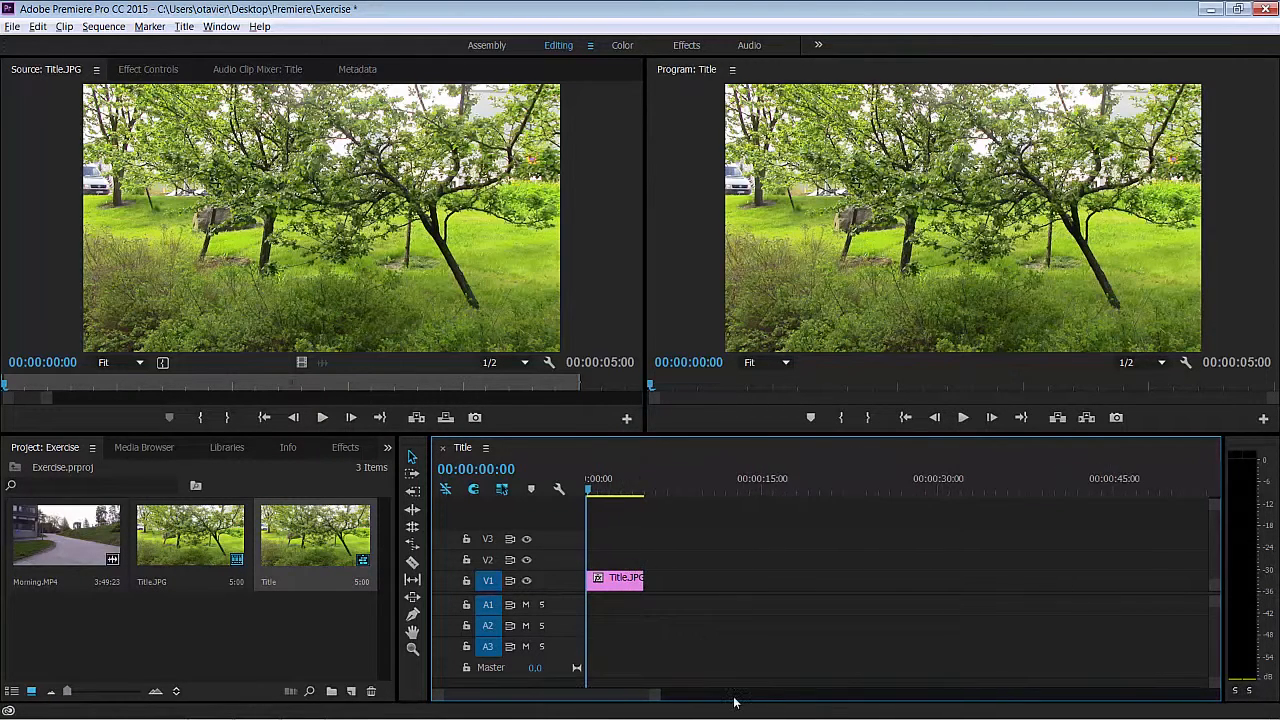
# - Load Morning.MP4 into the Source monitor and move the timeline playhead to the end of the Title.JPG clip
pyautogui.click(85, 543)
pyautogui.moveTo(85, 543); pyautogui.dragTo(213, 217)
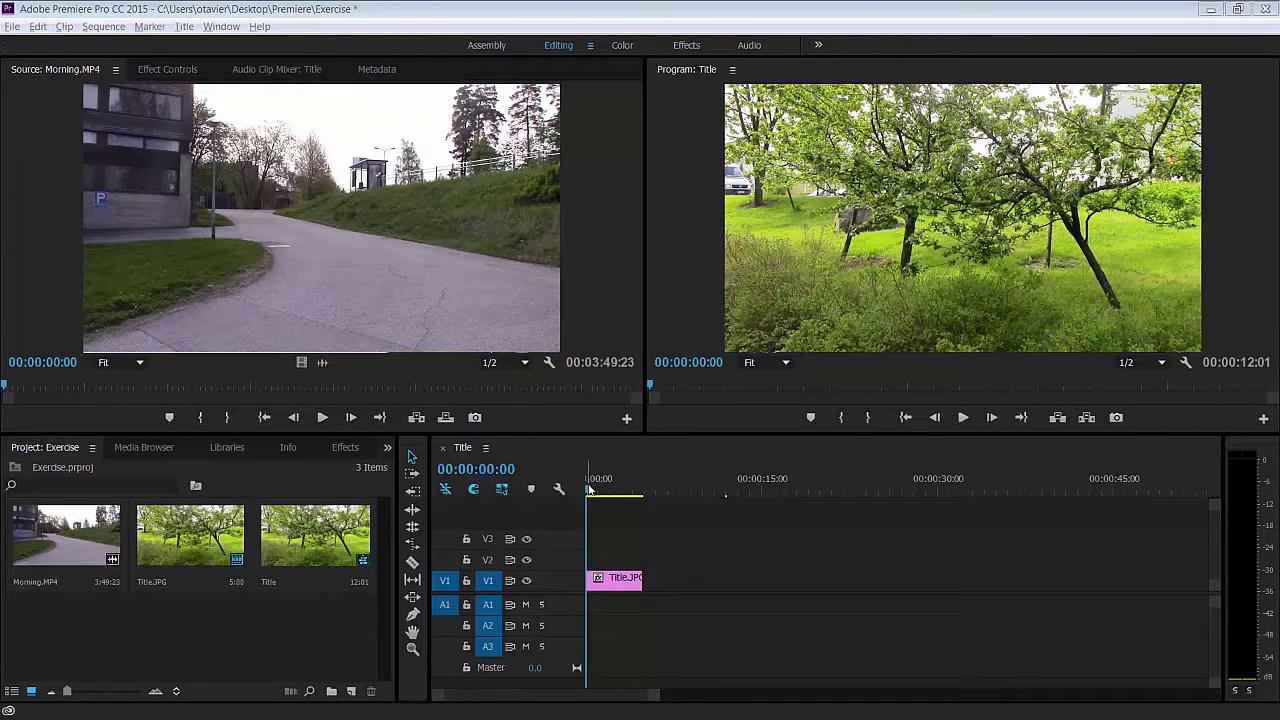
pyautogui.moveTo(589, 492); pyautogui.dragTo(644, 492)
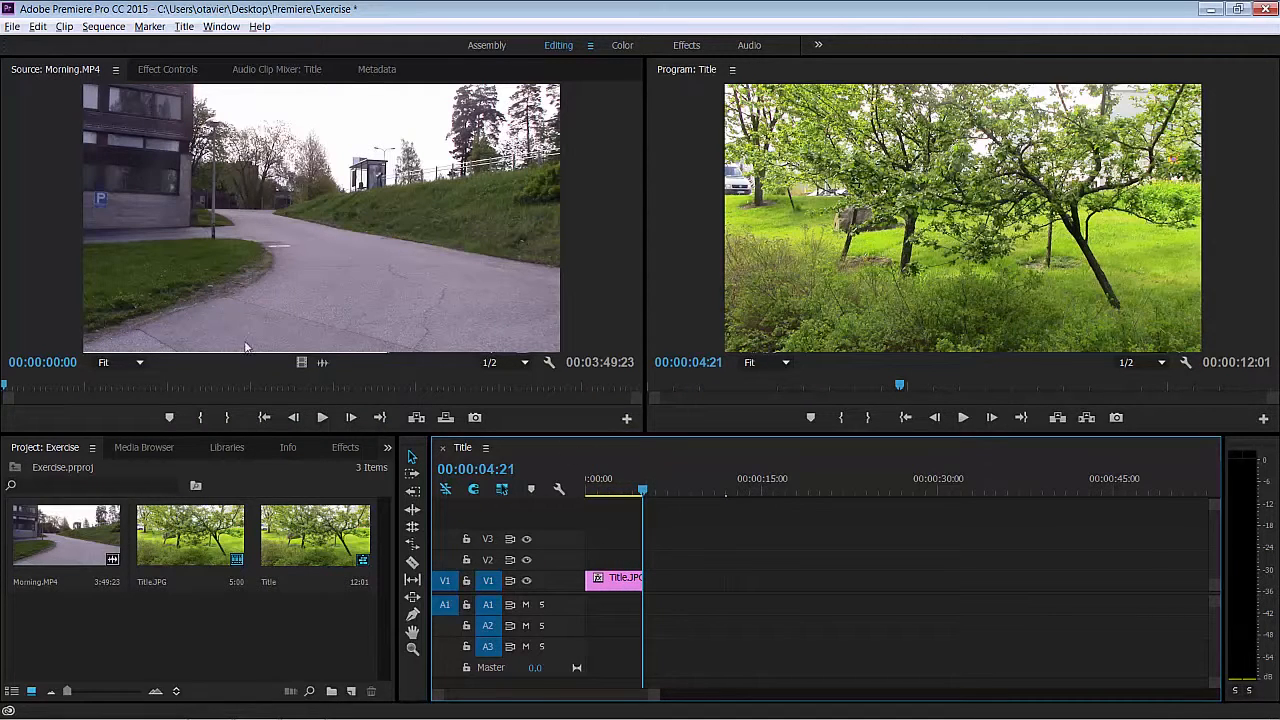
# - Mark the In point of Morning.MP4 at 00:00:09:00 in the Source monitor
pyautogui.click(57, 363)
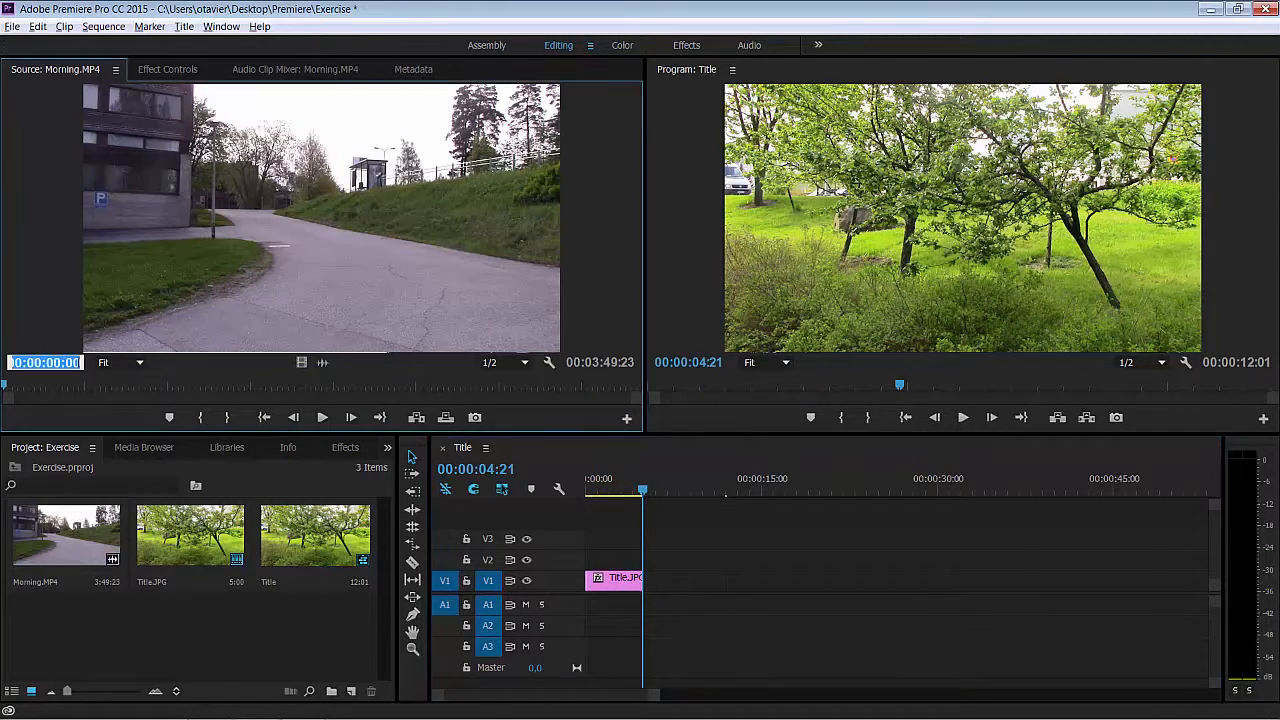
pyautogui.click(57, 363)
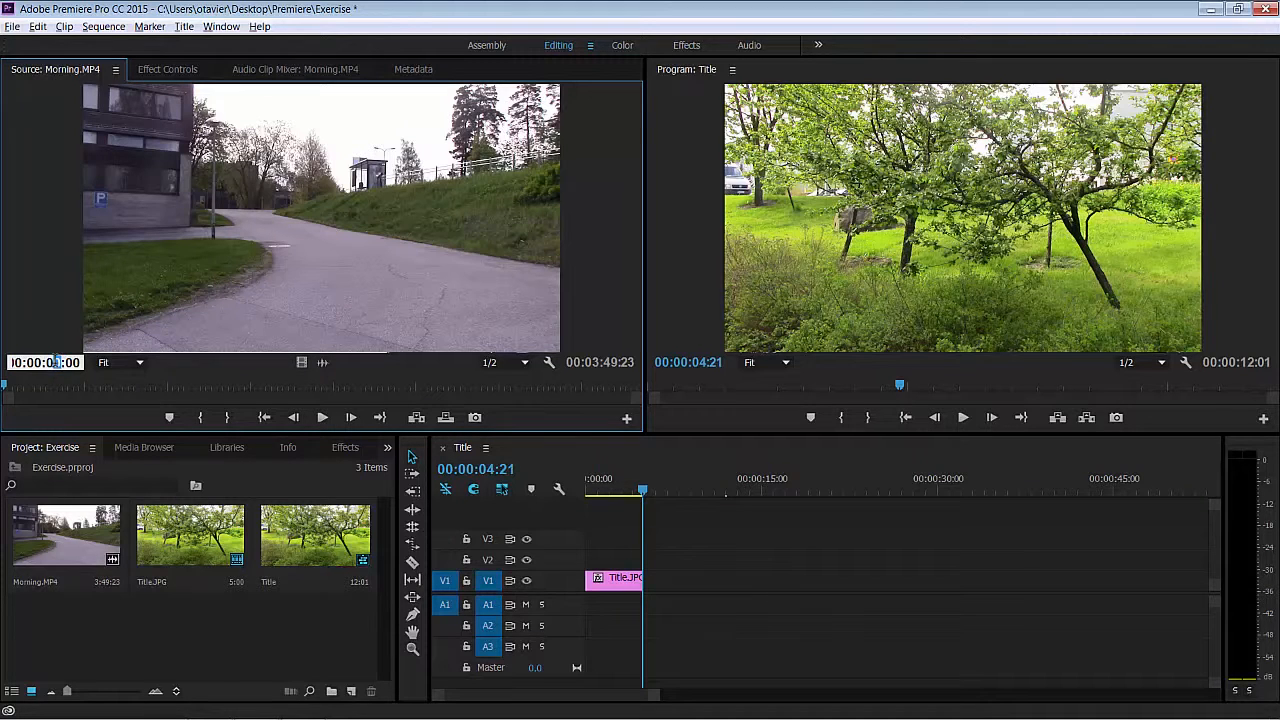
pyautogui.press('Return')
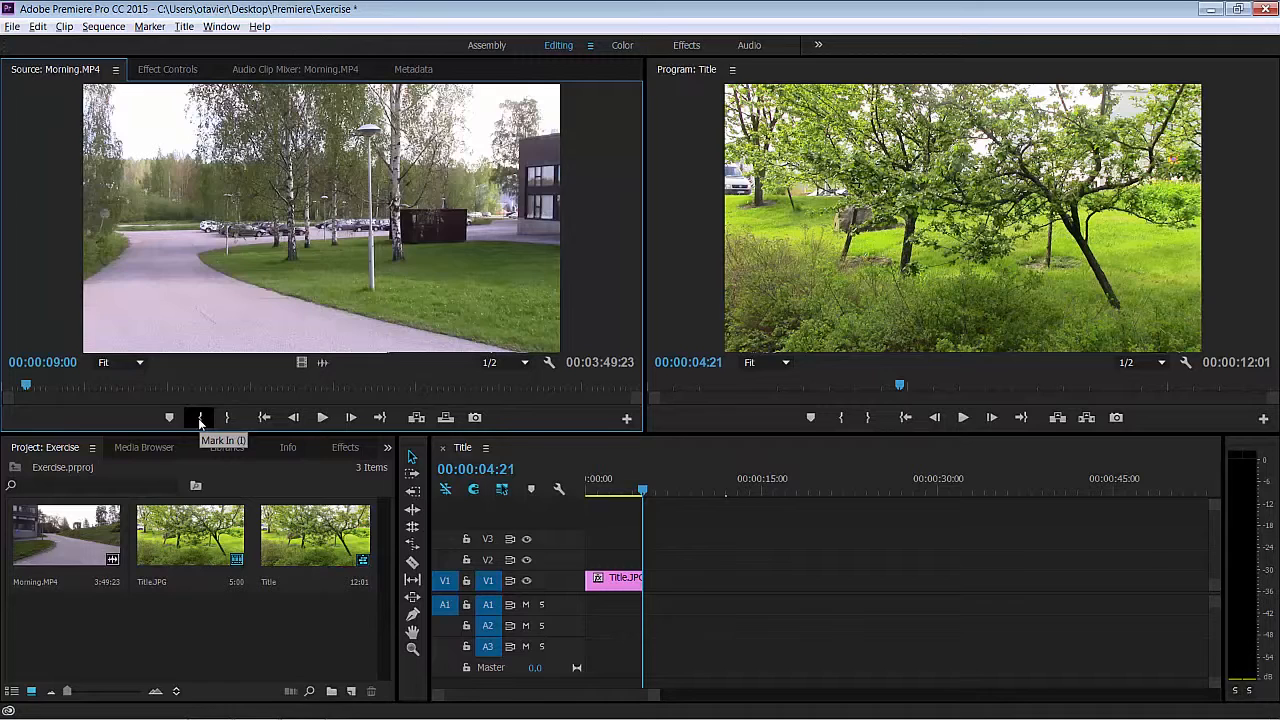
pyautogui.click(200, 418)
# - Mark the Out point of Morning.MP4 at 00:00:16:00 and insert the marked segment at the timeline playhead
pyautogui.click(57, 363)
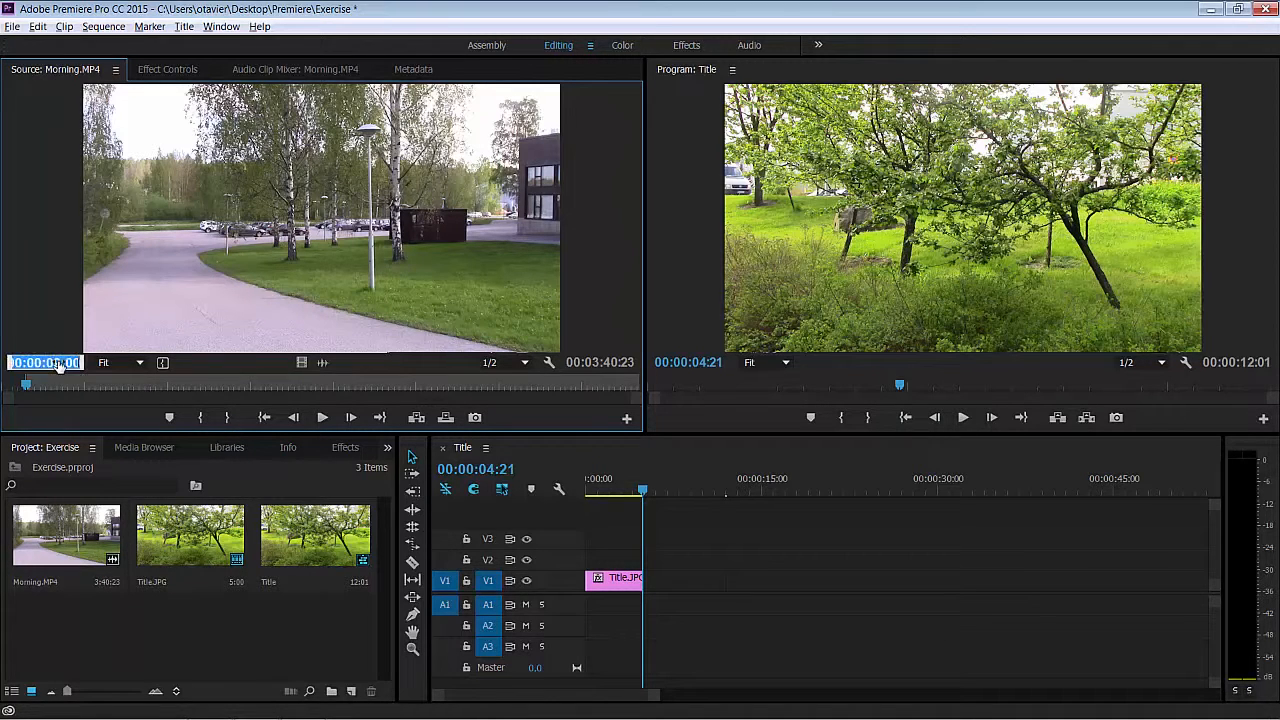
pyautogui.click(52, 363)
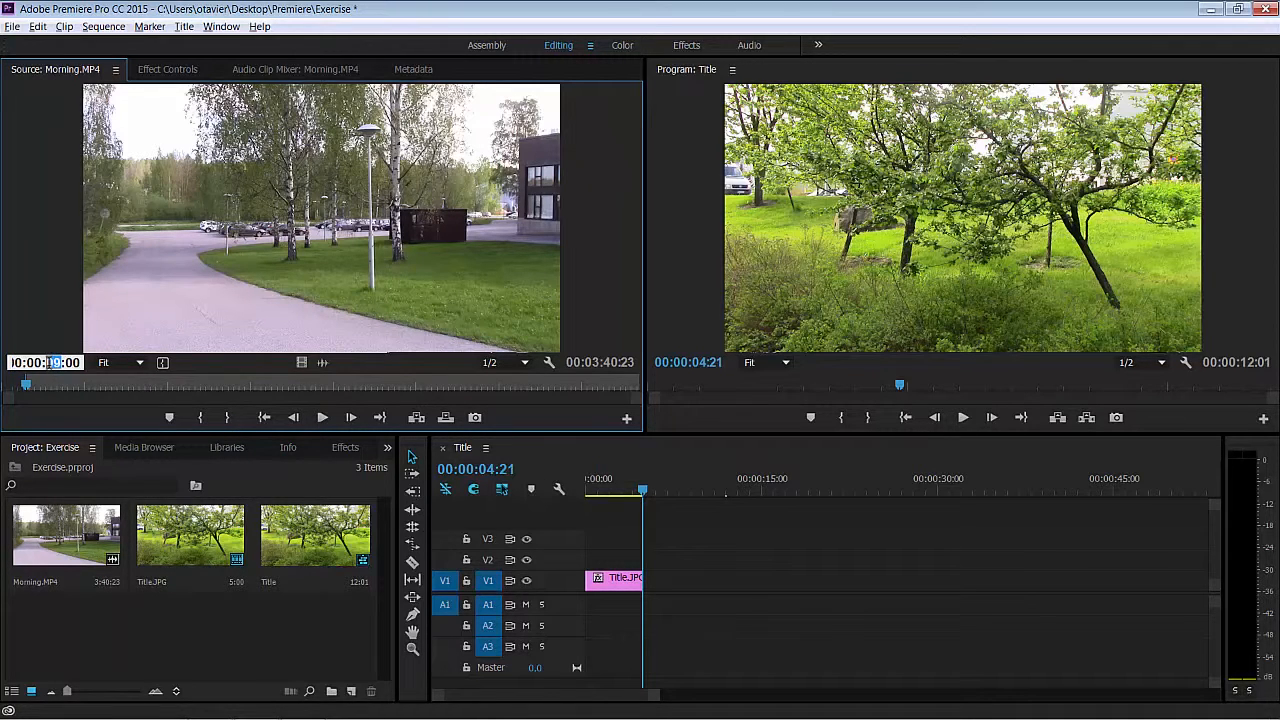
pyautogui.write('16')
pyautogui.press('Return')
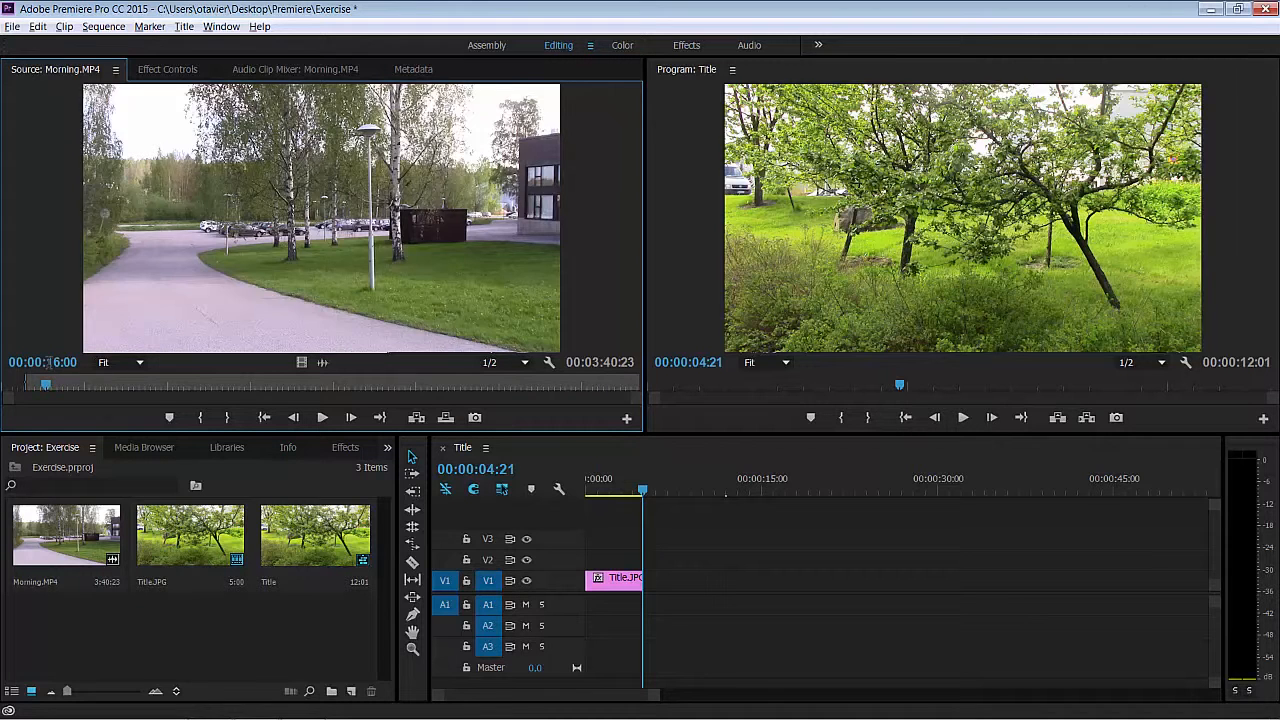
pyautogui.click(230, 419)
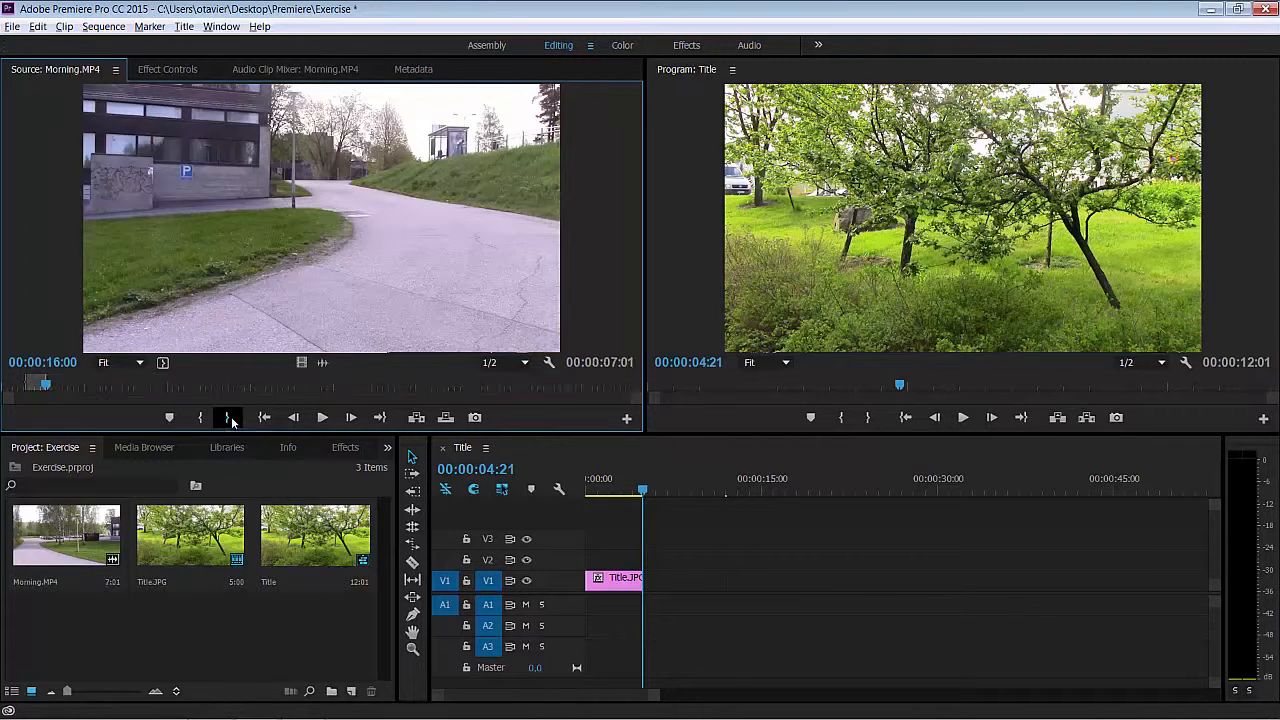
pyautogui.click(417, 418)
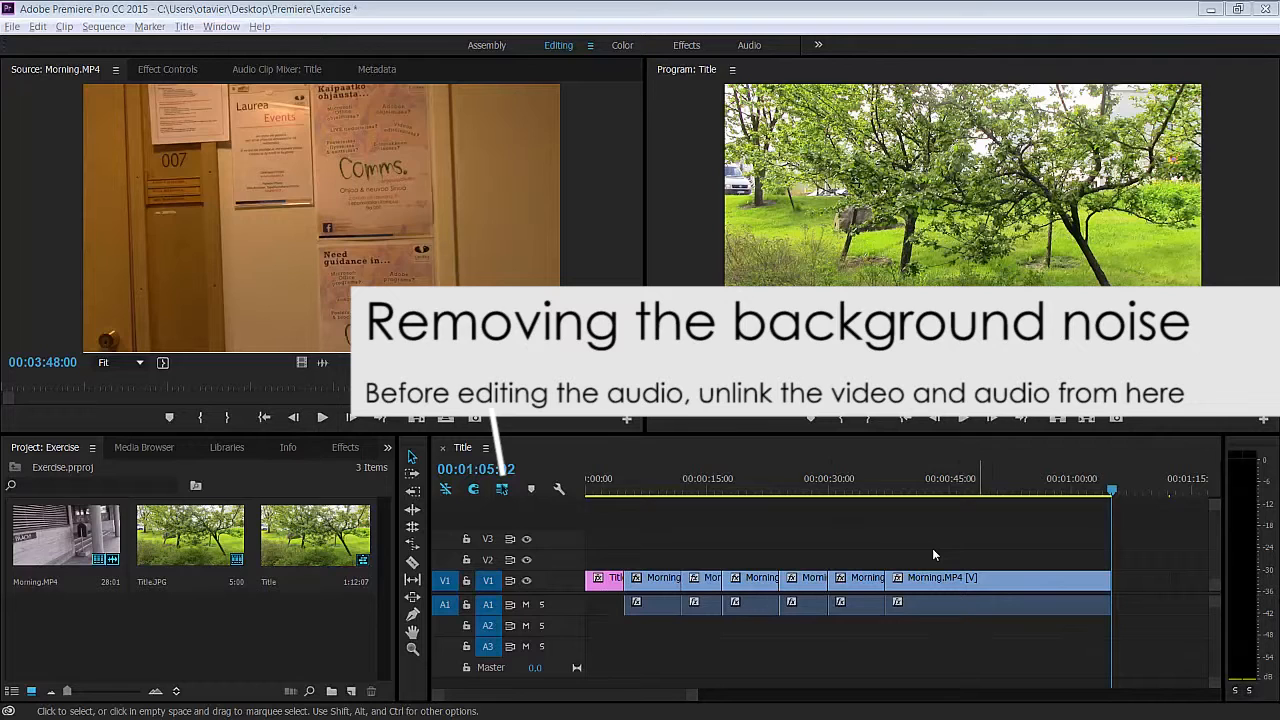
# - Turn off linked selection, then select all the audio clips on A1 and send them to Adobe Audition for editing
pyautogui.click(503, 489)
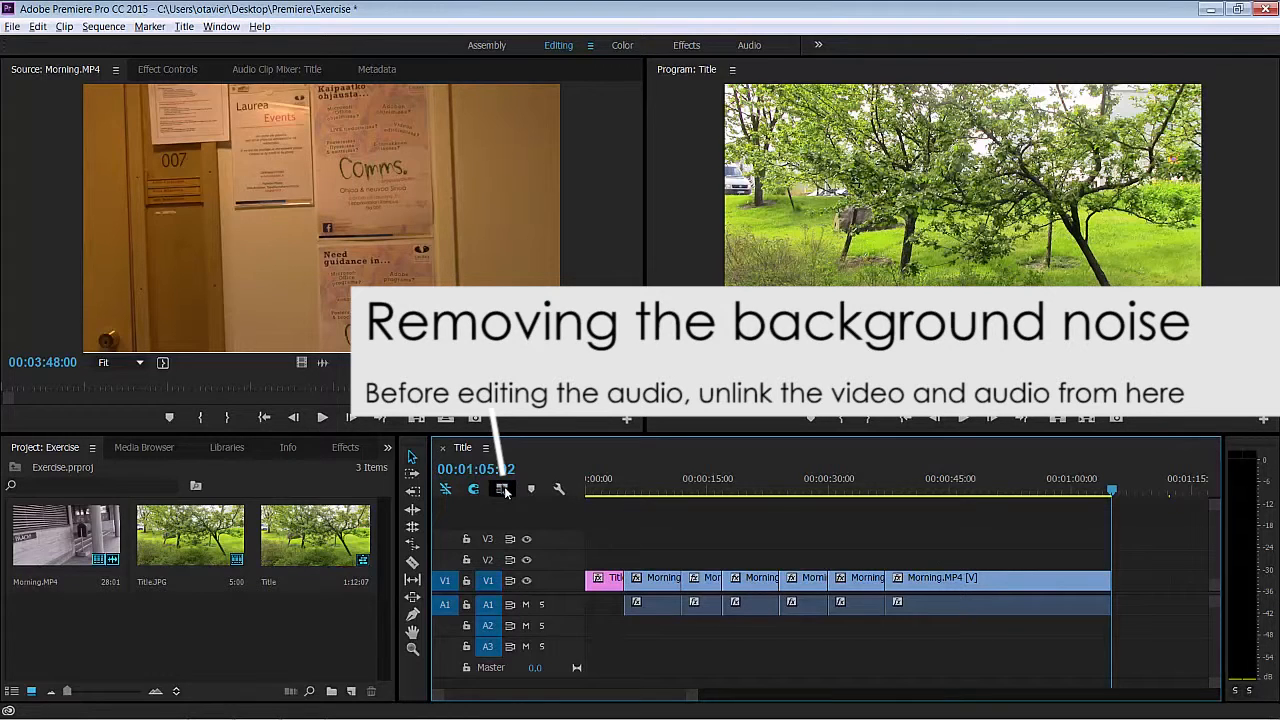
pyautogui.moveTo(613, 609); pyautogui.dragTo(948, 619)
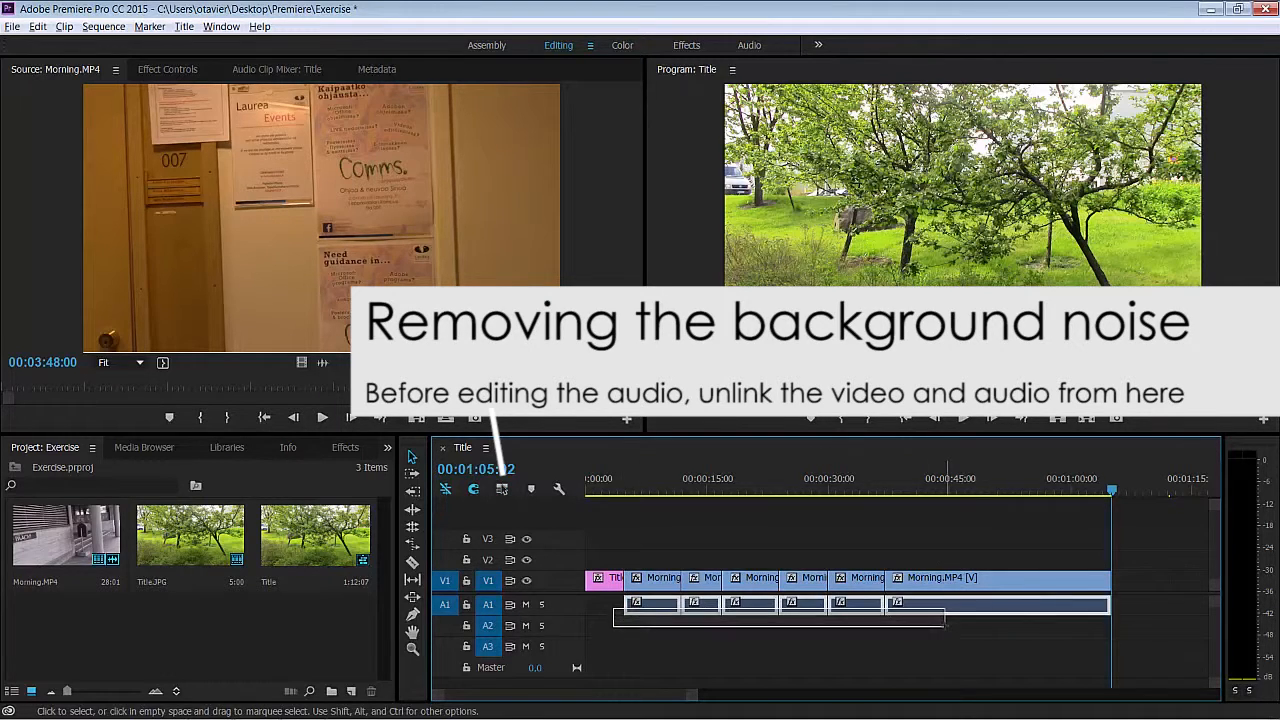
pyautogui.rightClick(668, 612)
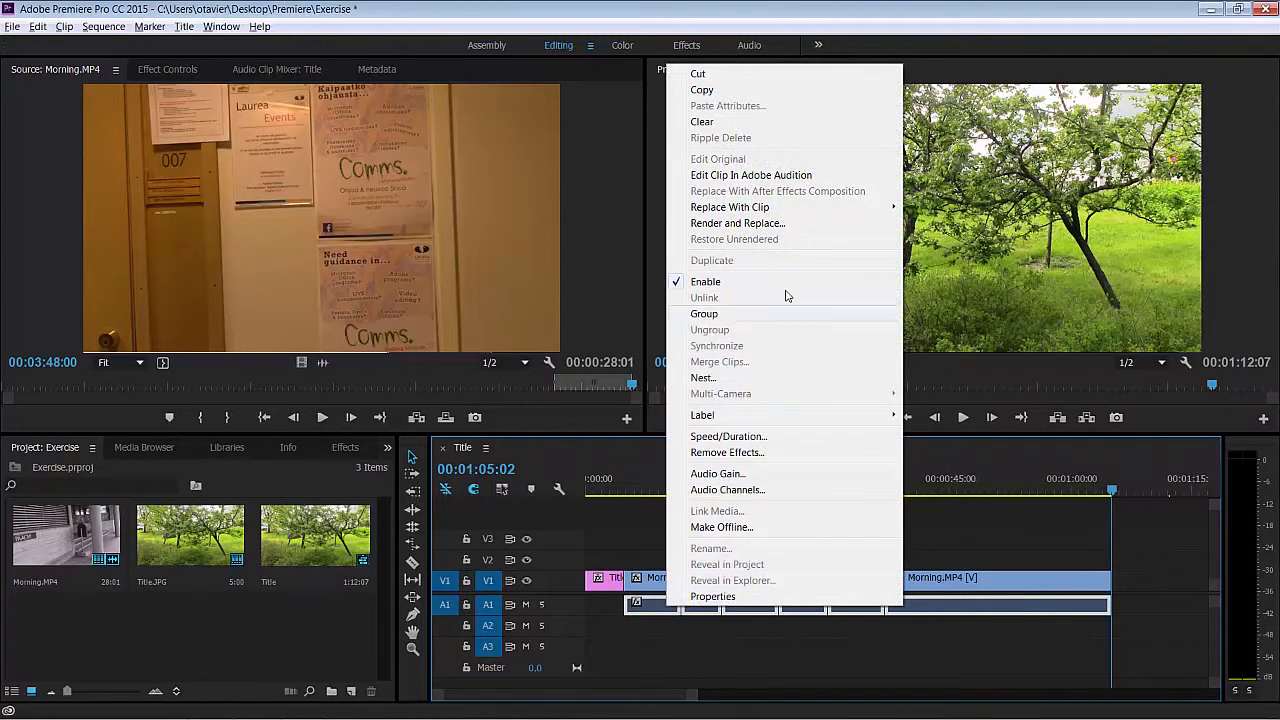
pyautogui.click(782, 177)
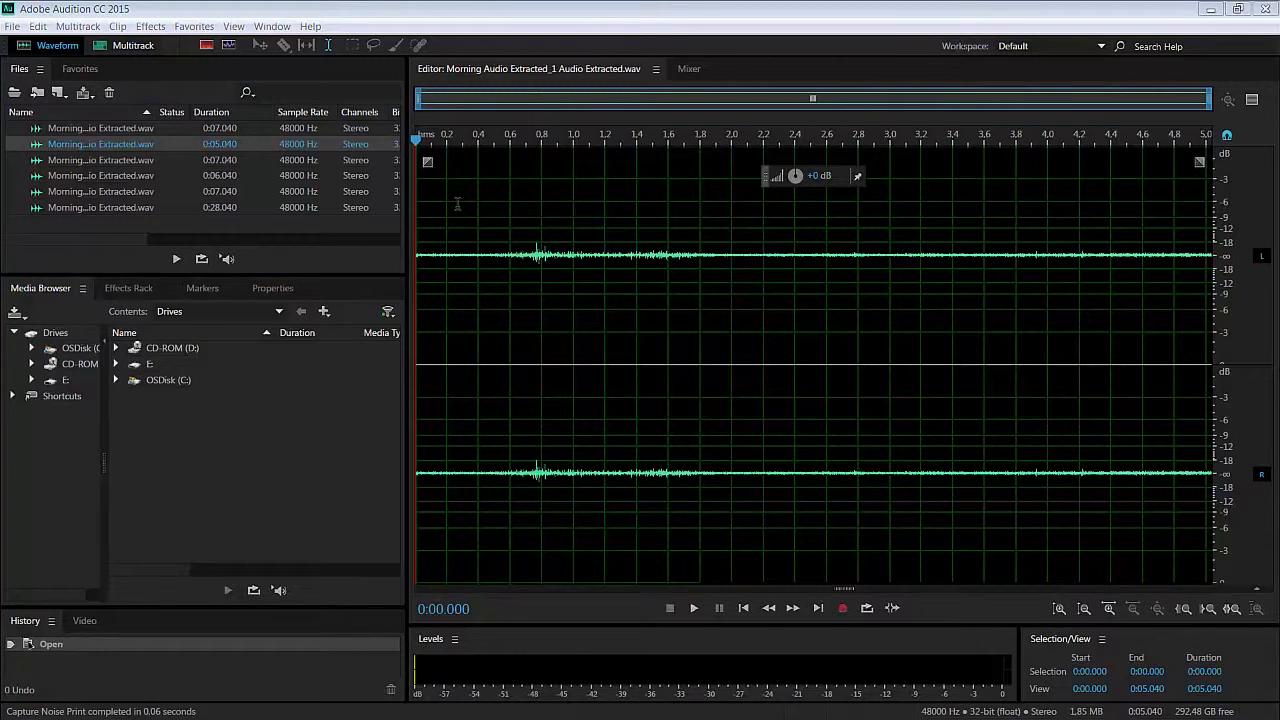
# - Capture a noise print from about the first 0.7 seconds of the extracted audio's waveform
pyautogui.moveTo(526, 240); pyautogui.dragTo(395, 277)
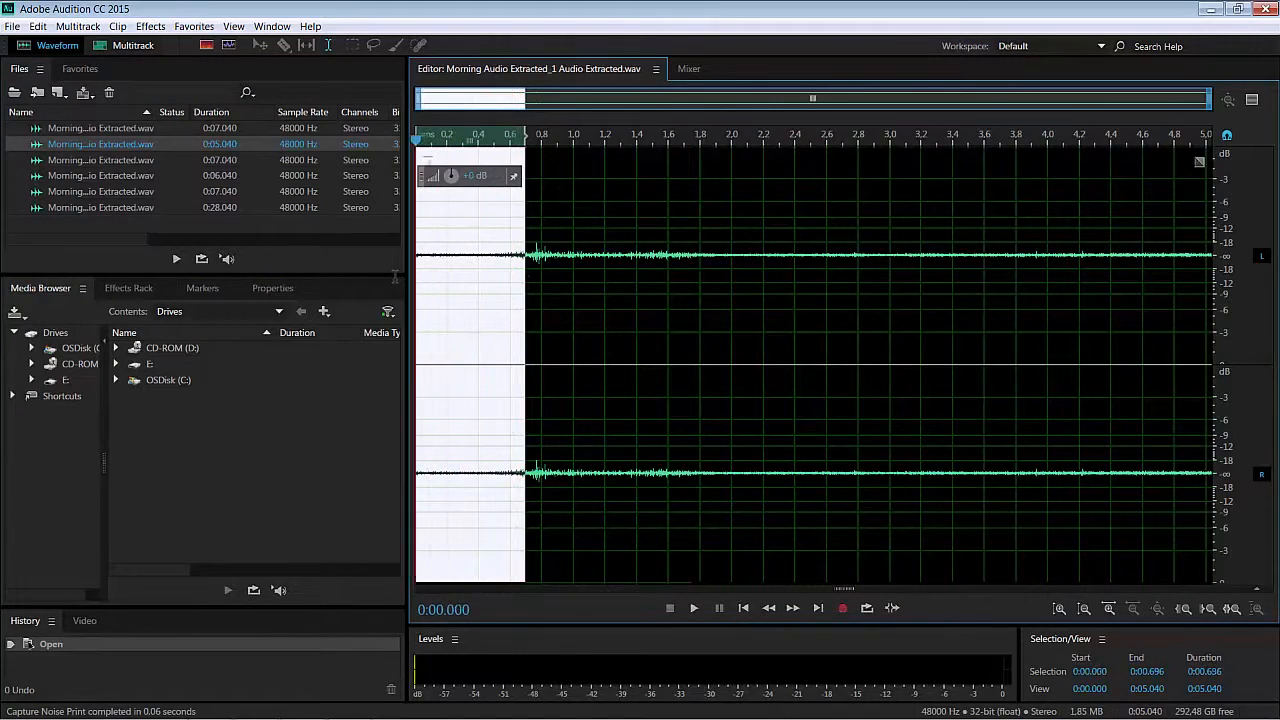
pyautogui.click(152, 27)
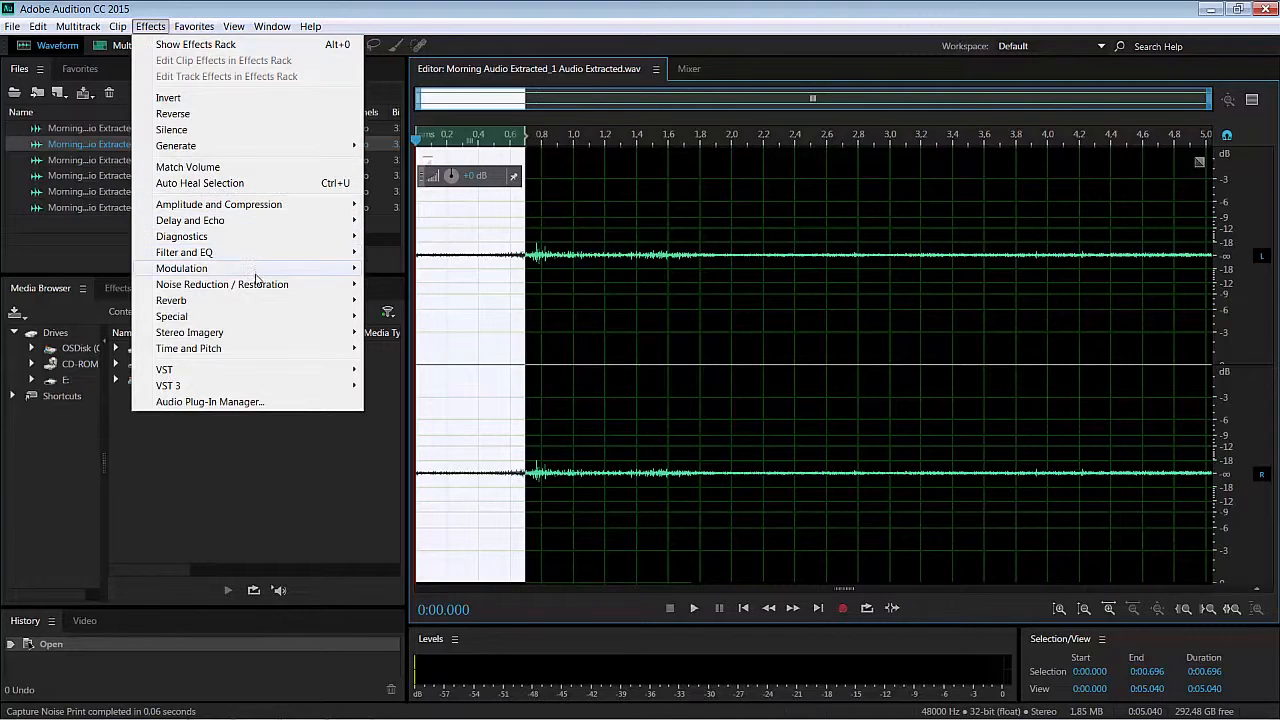
pyautogui.moveTo(256, 286)
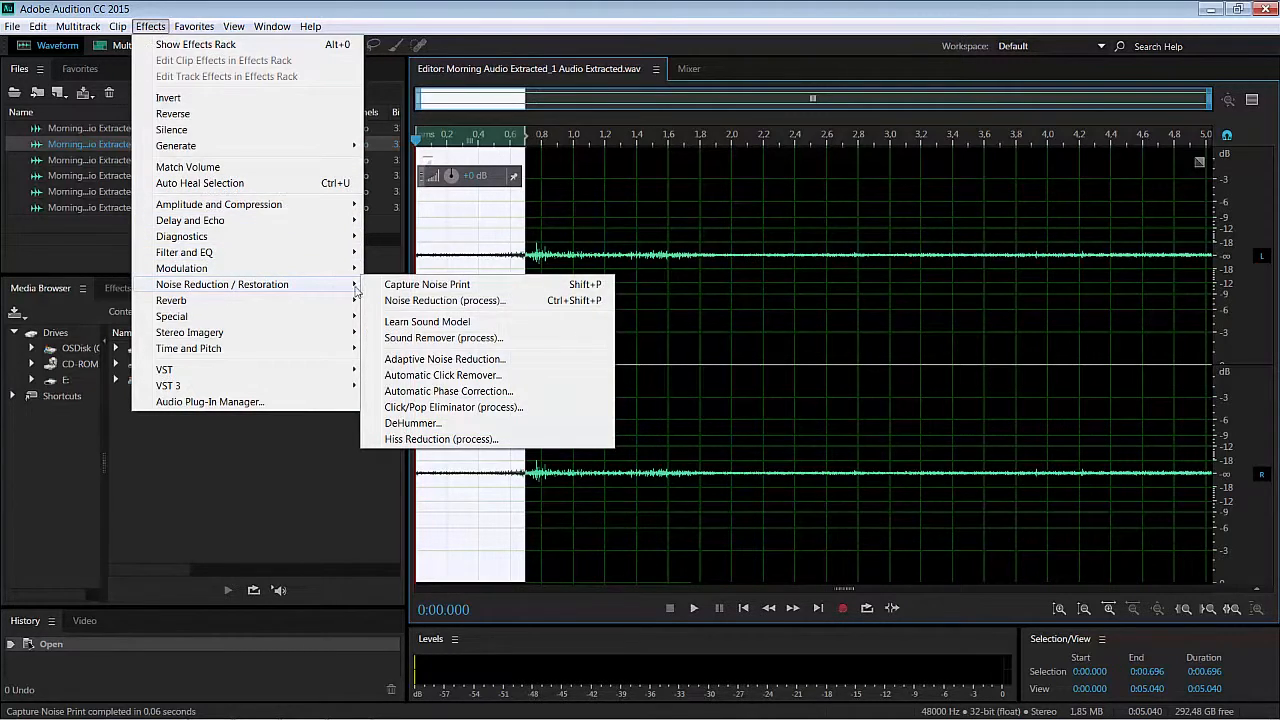
pyautogui.click(391, 289)
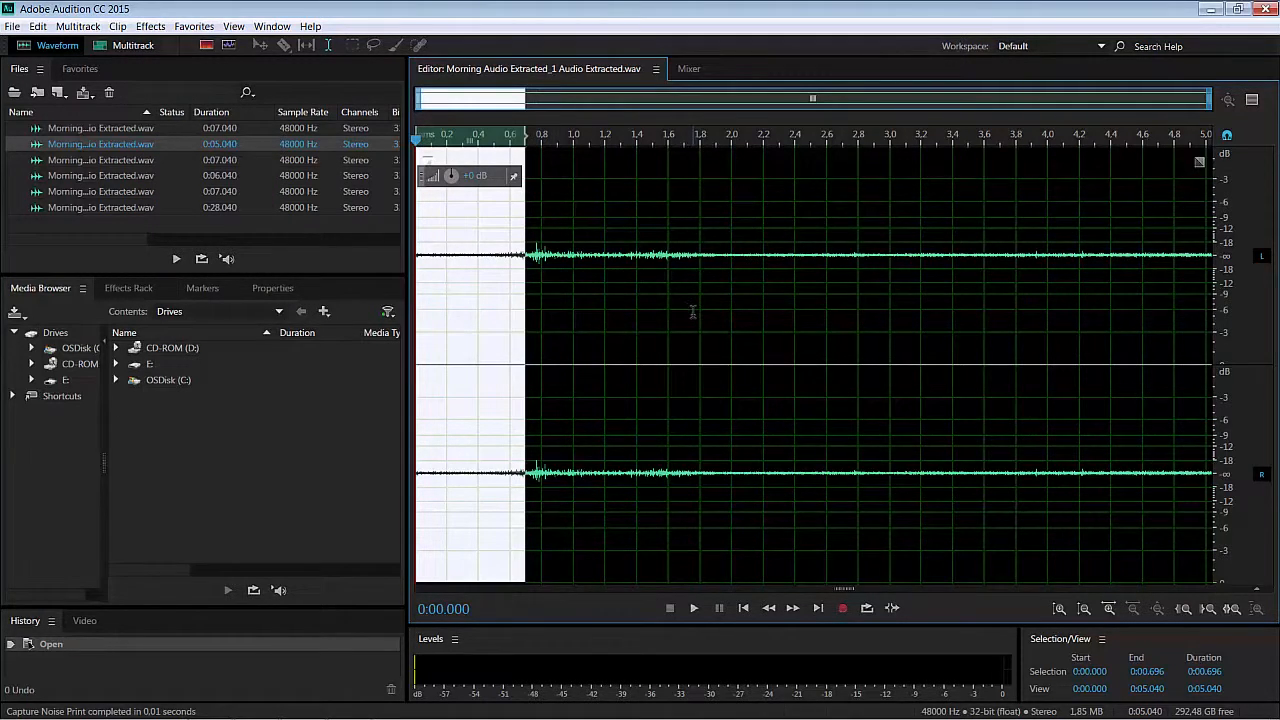
# - Open the Noise Reduction process for the entire waveform and set Noise Reduction to 50% and Reduce by to 10 dB
pyautogui.hotkey('ctrl', 'a')
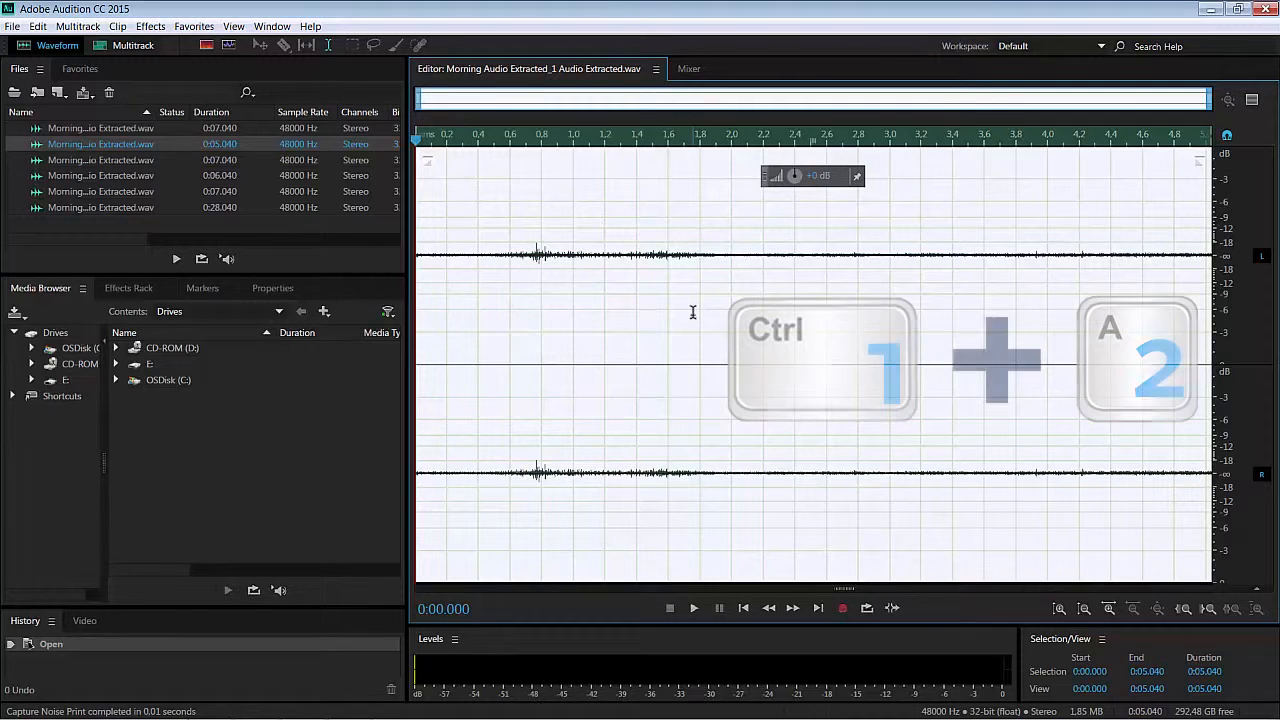
pyautogui.click(153, 27)
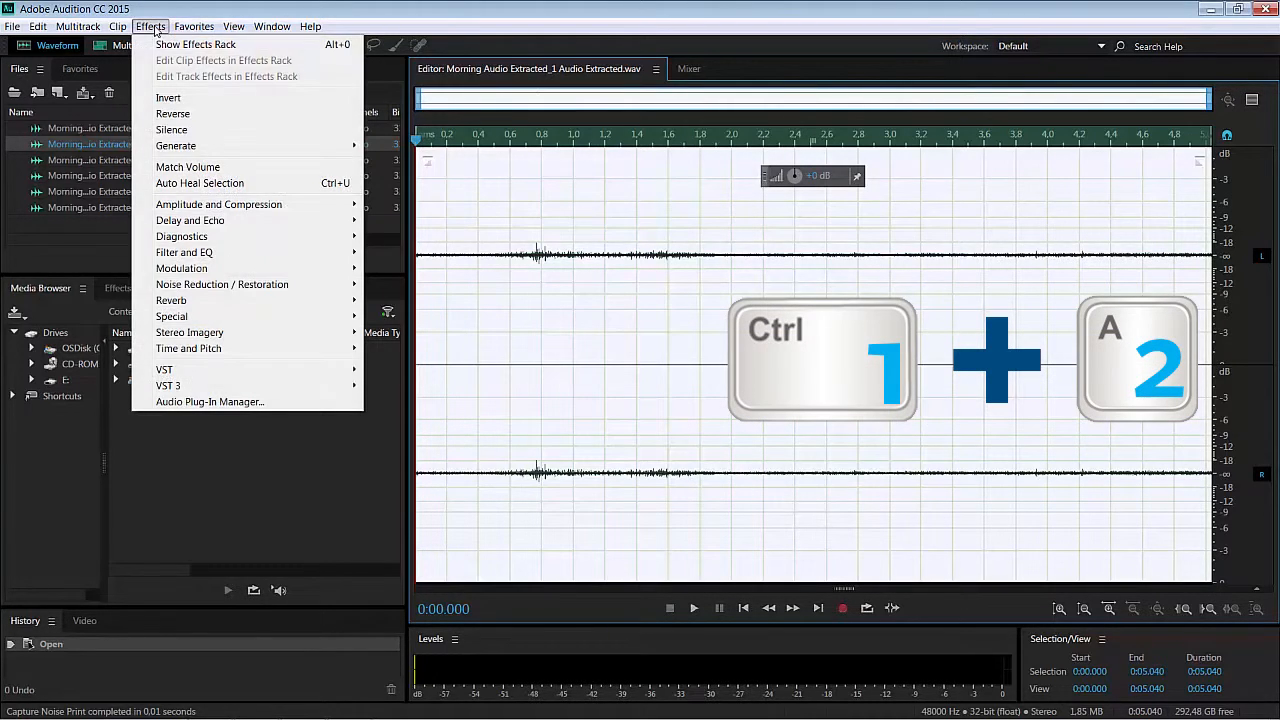
pyautogui.moveTo(250, 288)
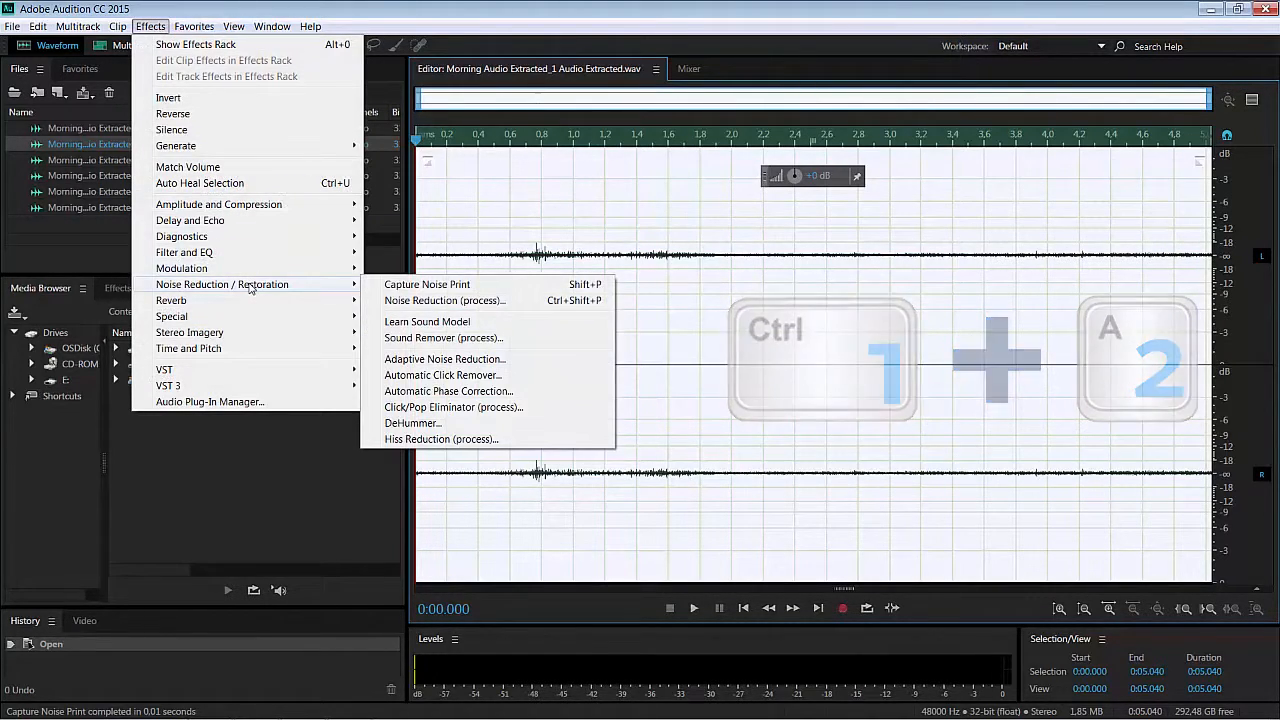
pyautogui.click(474, 301)
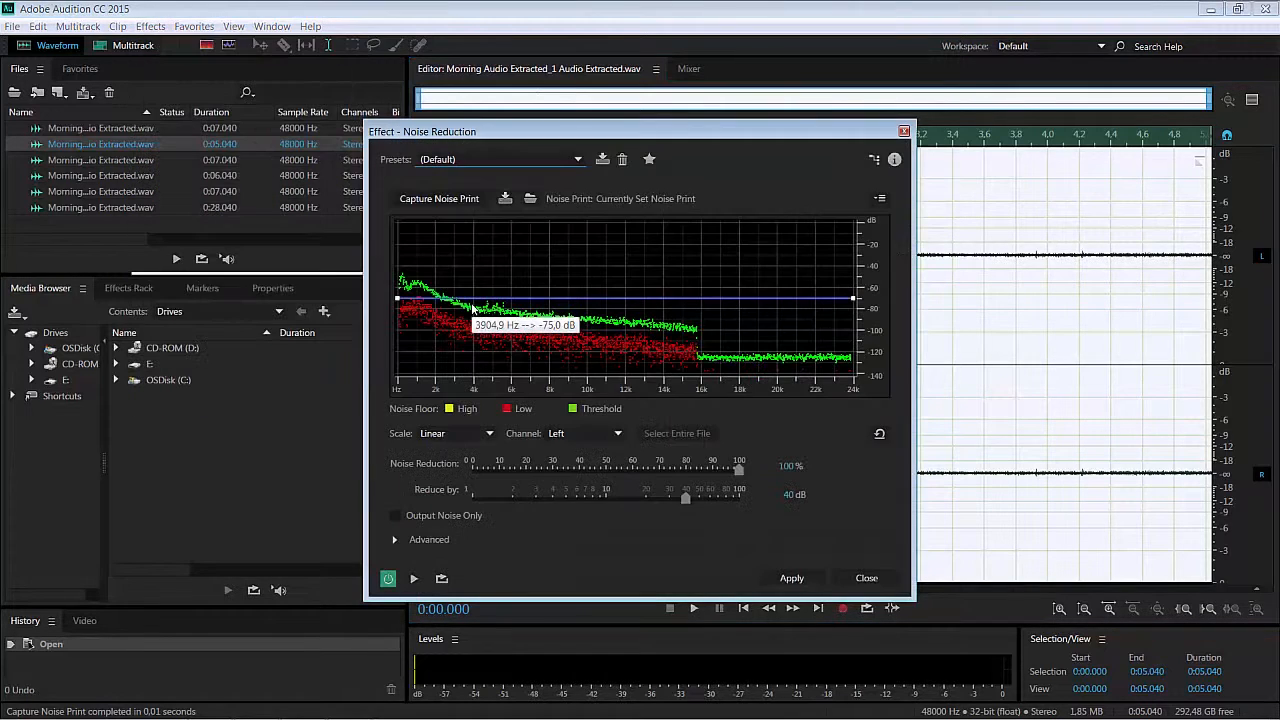
pyautogui.click(787, 466)
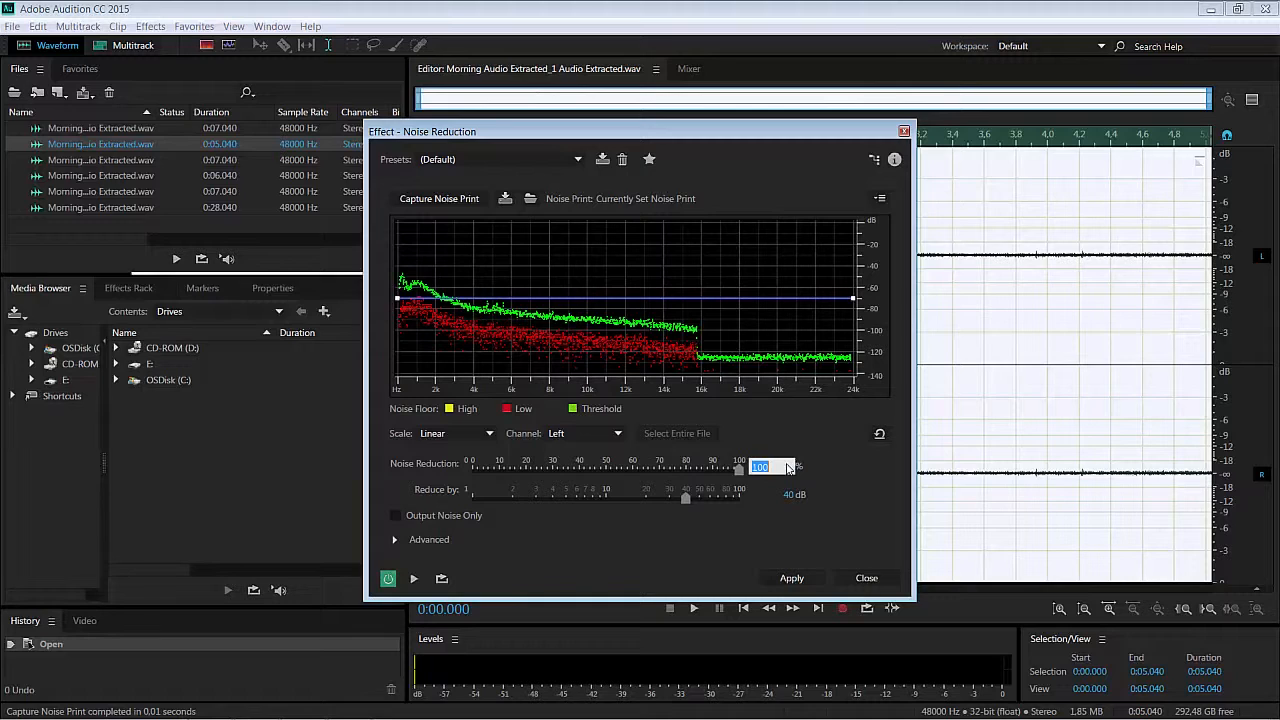
pyautogui.write('50')
pyautogui.click(789, 495)
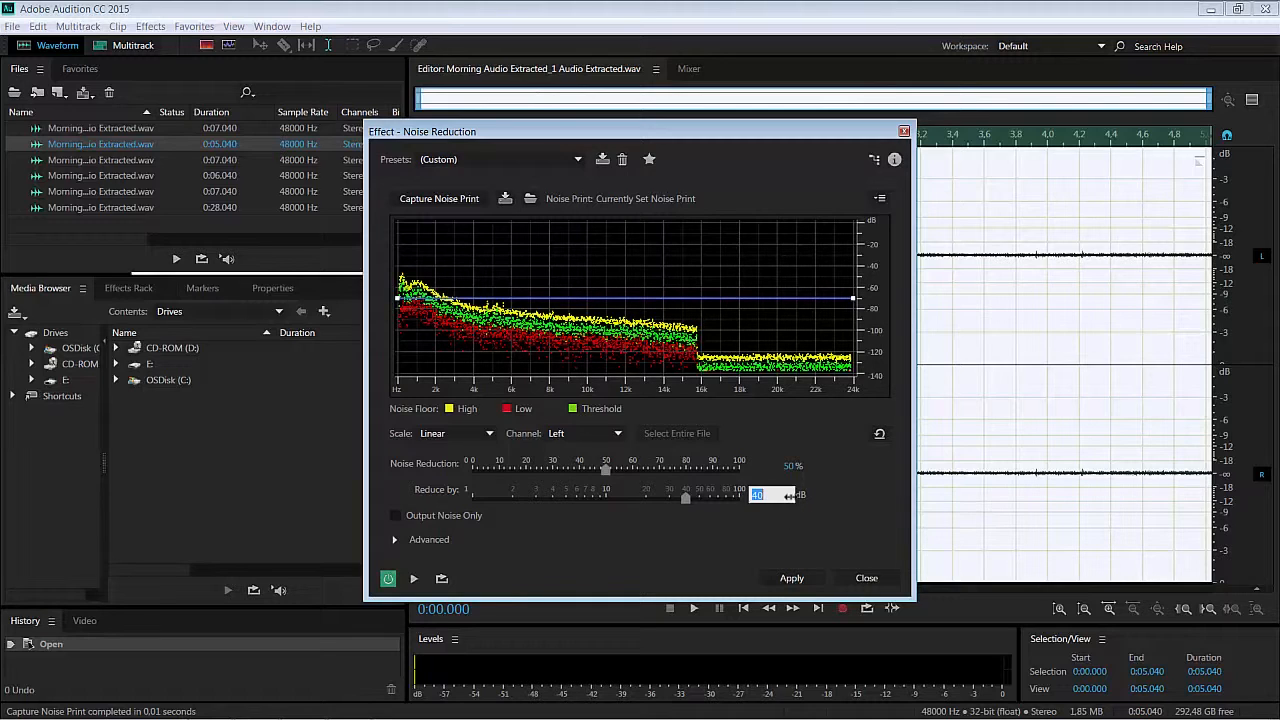
pyautogui.write('10')
pyautogui.press('Return')
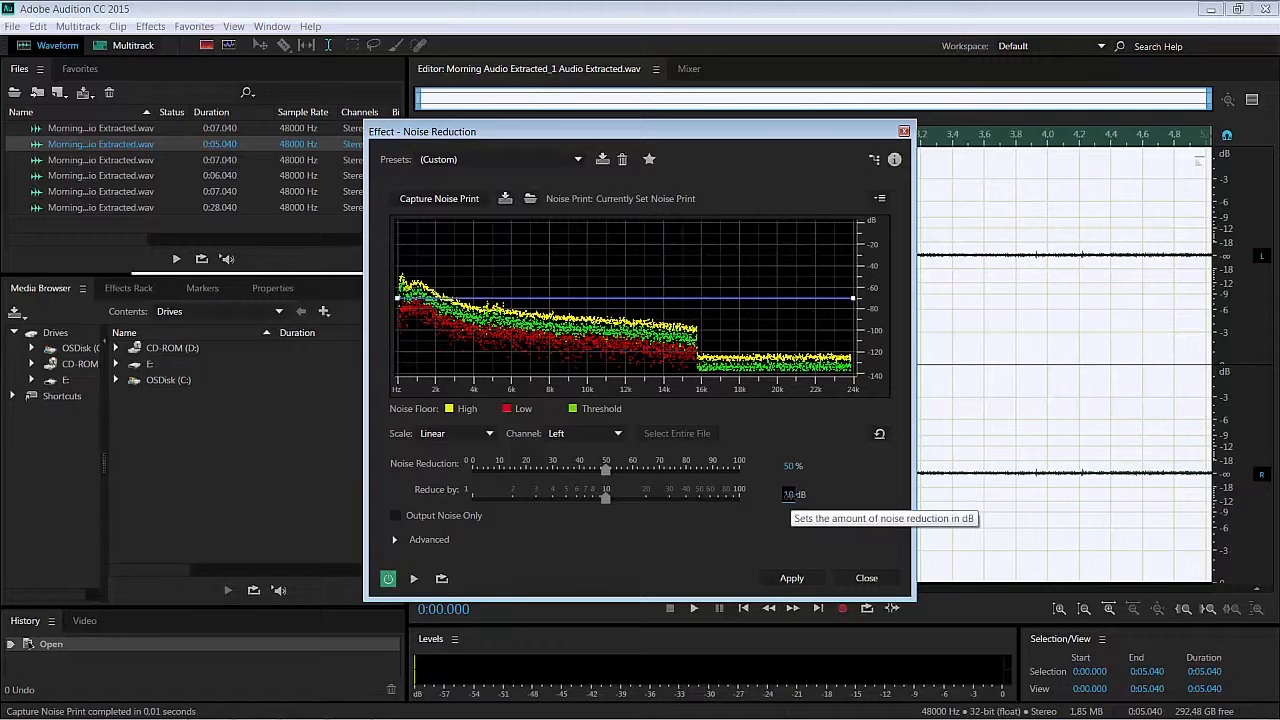
# - Apply the noise reduction, then close Audition and save the changes to all extracted audio files
pyautogui.click(797, 578)
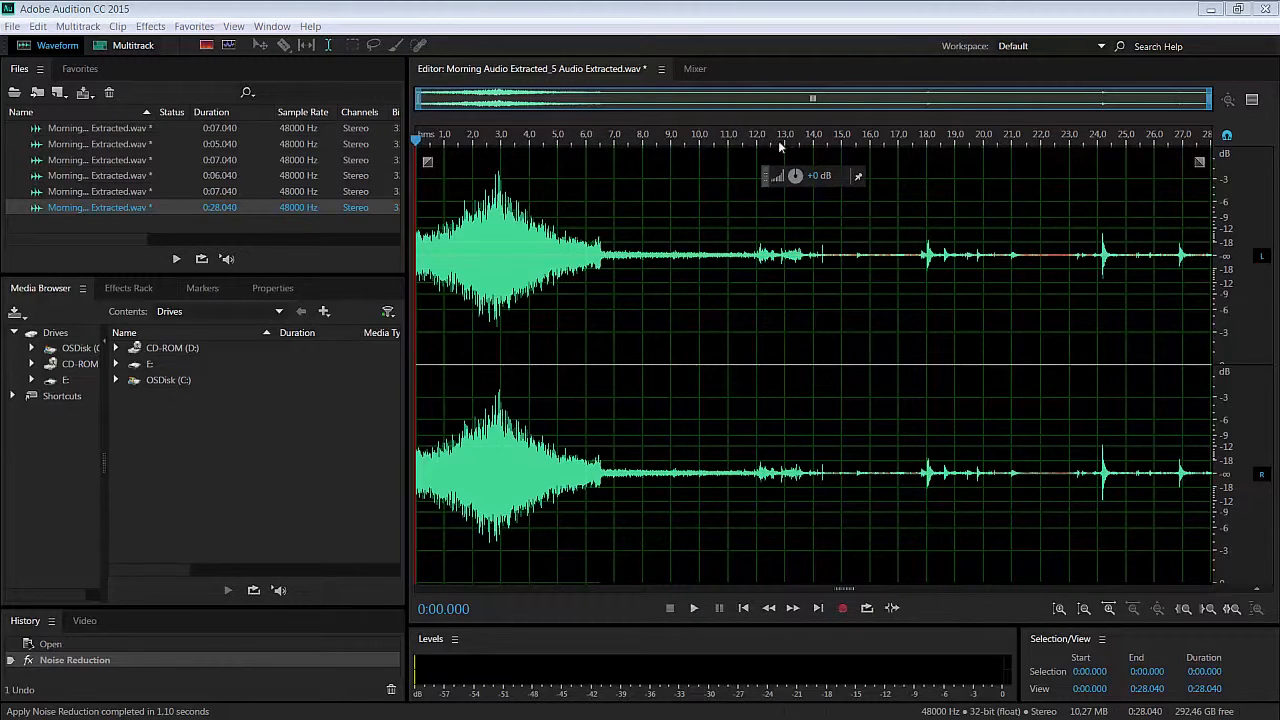
pyautogui.click(1265, 11)
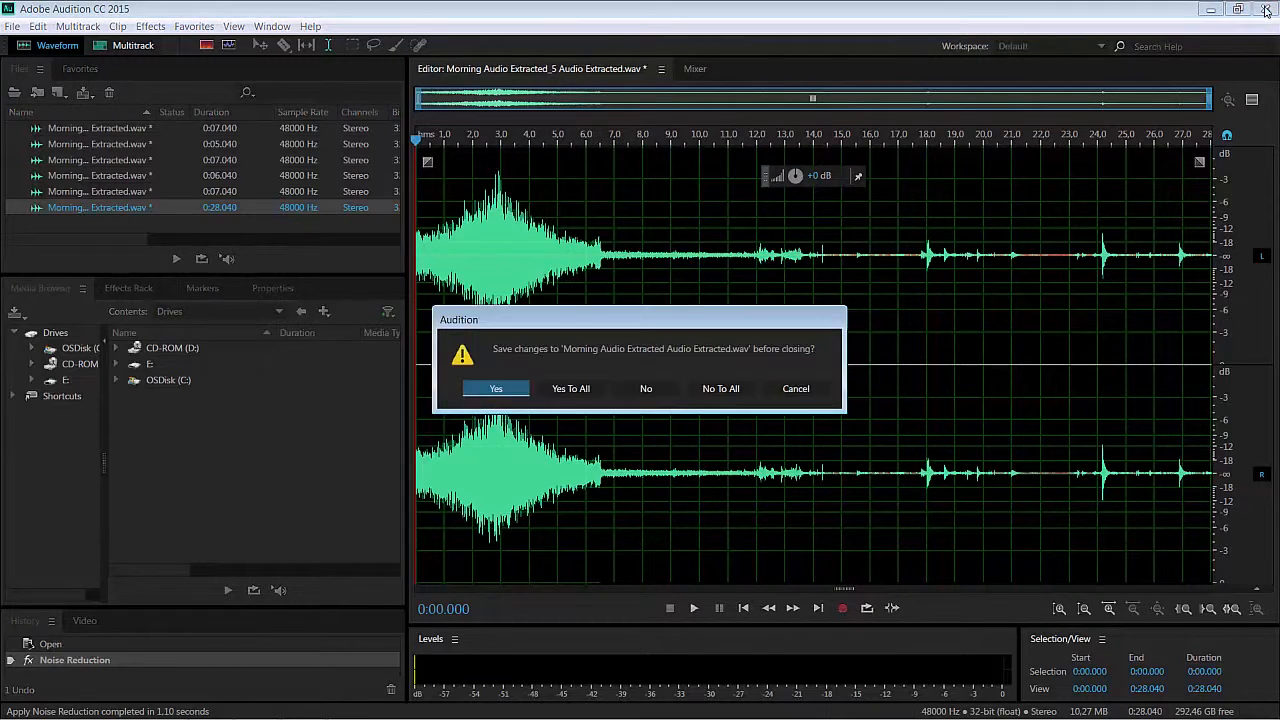
pyautogui.click(572, 389)
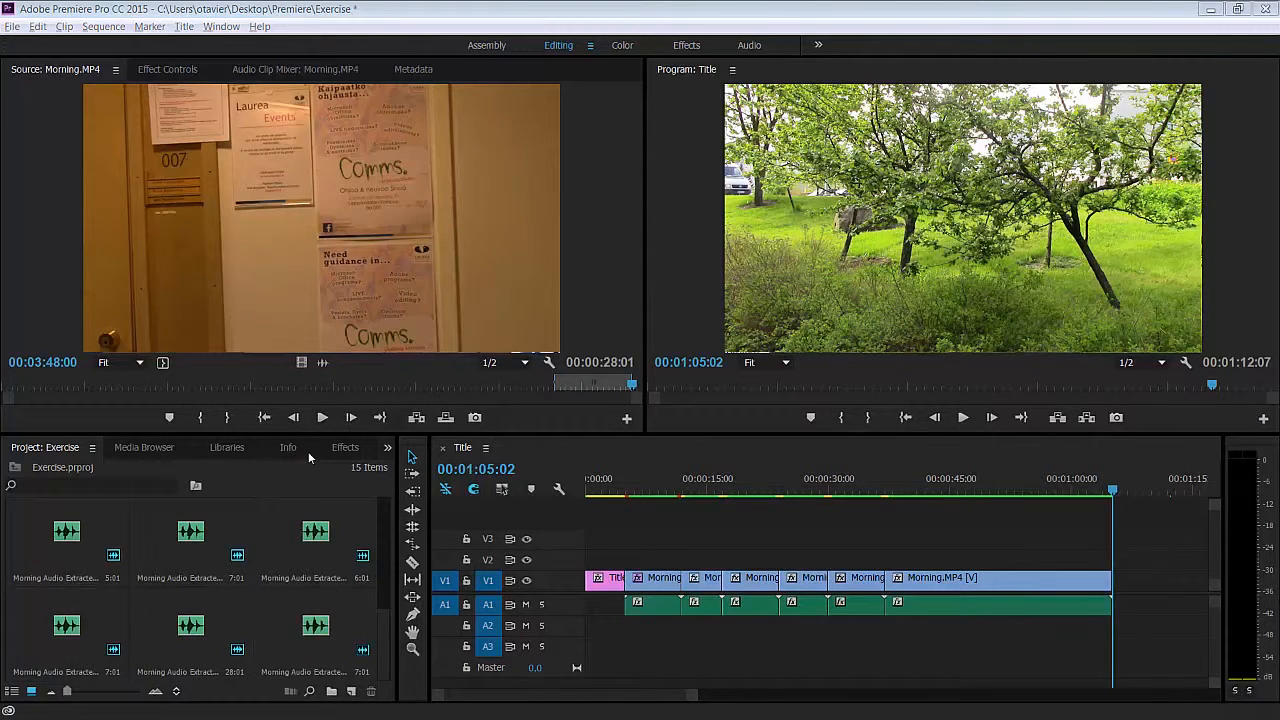
# - Add the Exponential Fade audio transition to the start of the first audio clip on A1
pyautogui.click(341, 452)
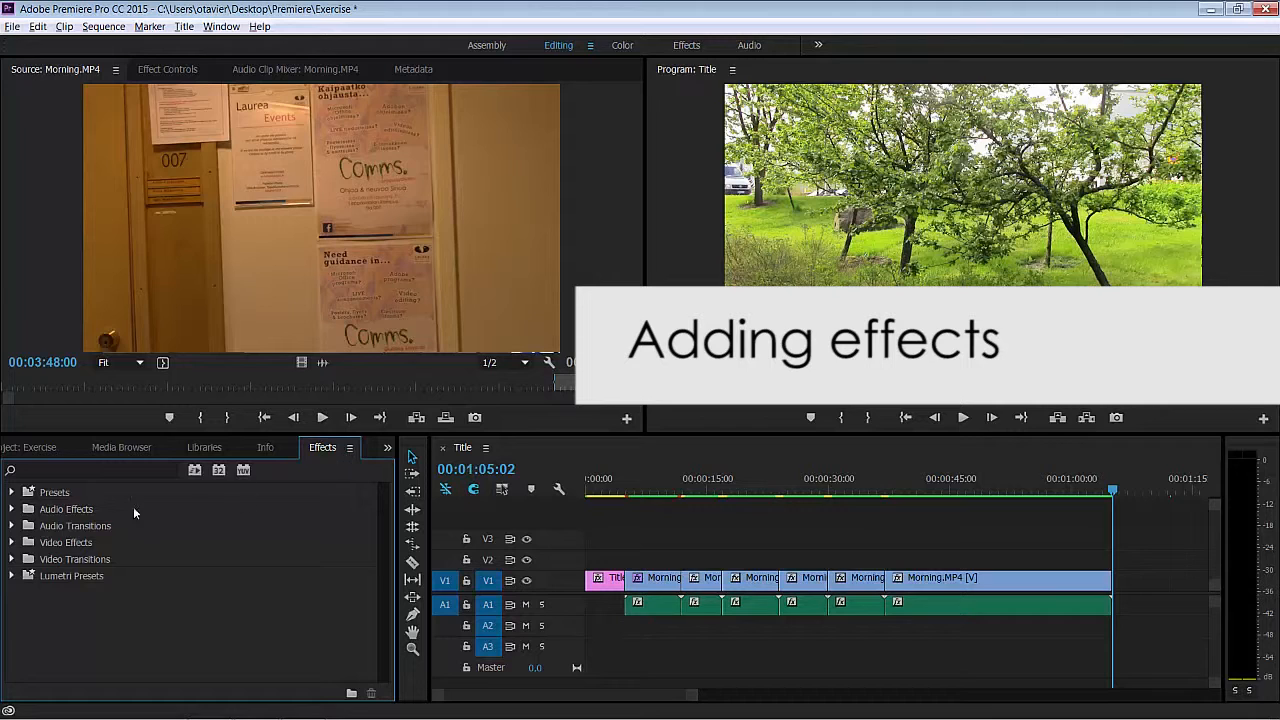
pyautogui.click(13, 526)
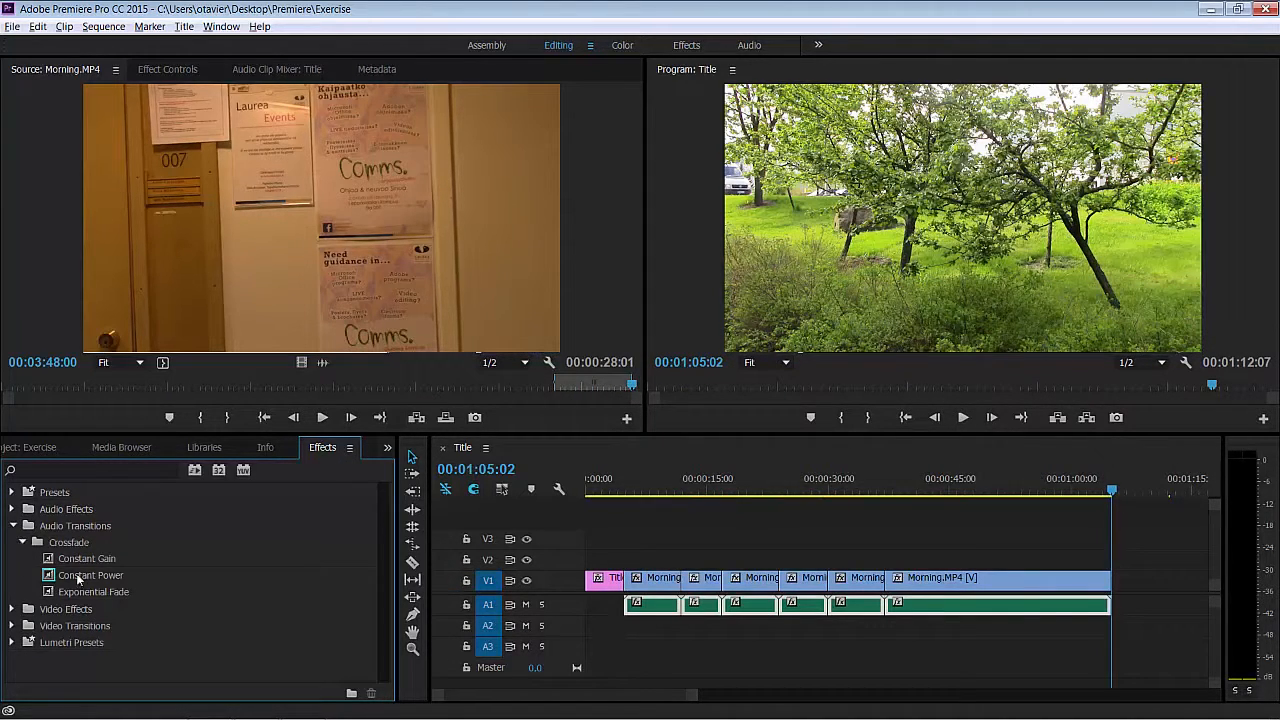
pyautogui.moveTo(91, 589); pyautogui.dragTo(628, 606)
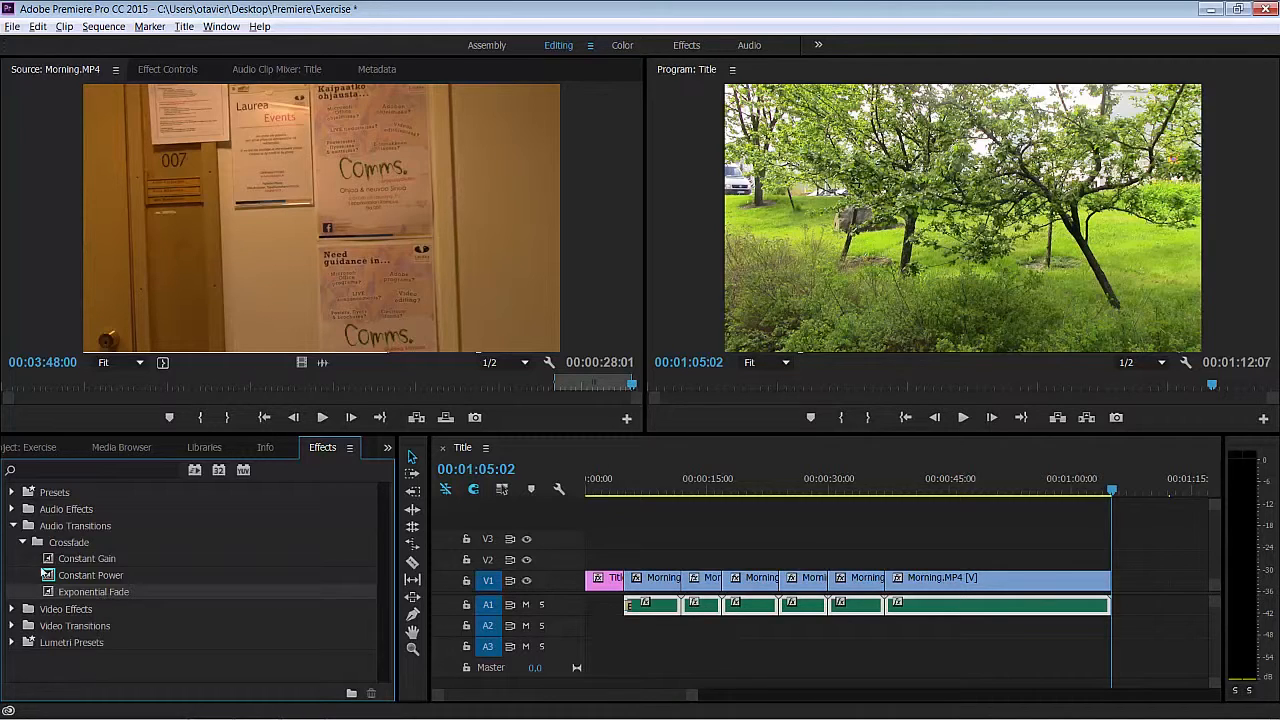
pyautogui.click(12, 526)
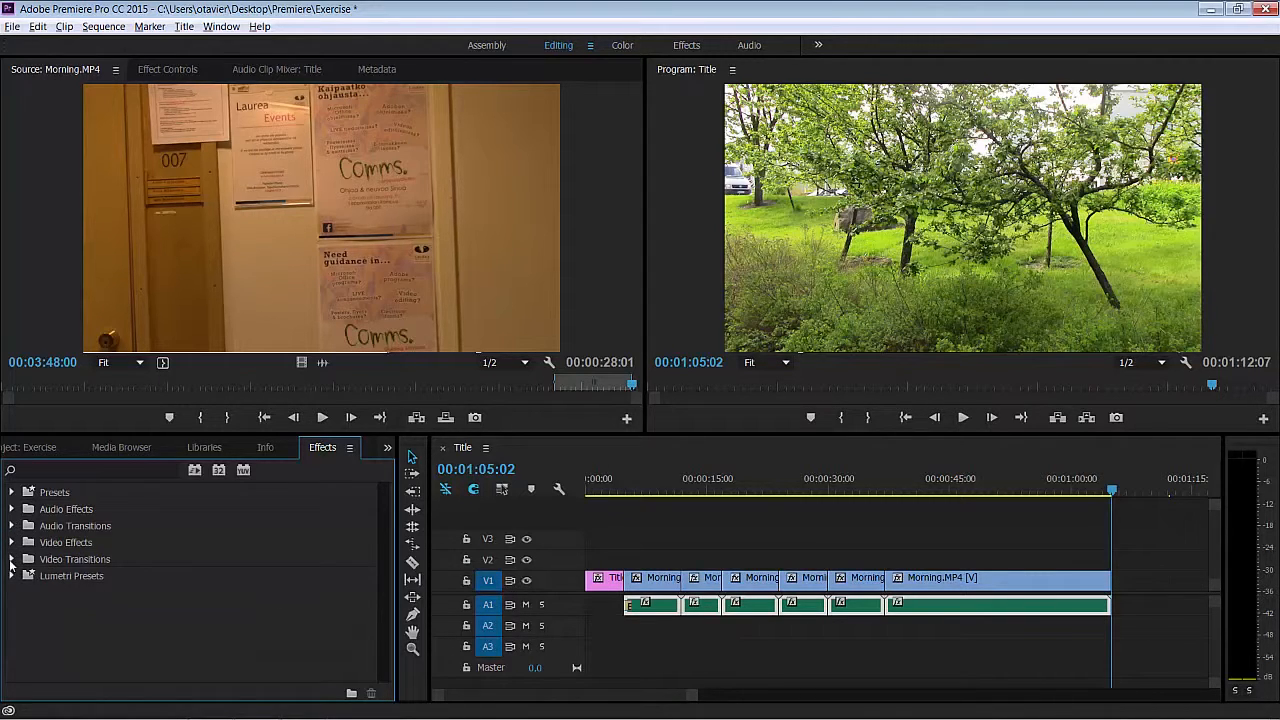
# - Add the Cross Dissolve video transition at every cut between the clips on V1
pyautogui.click(12, 559)
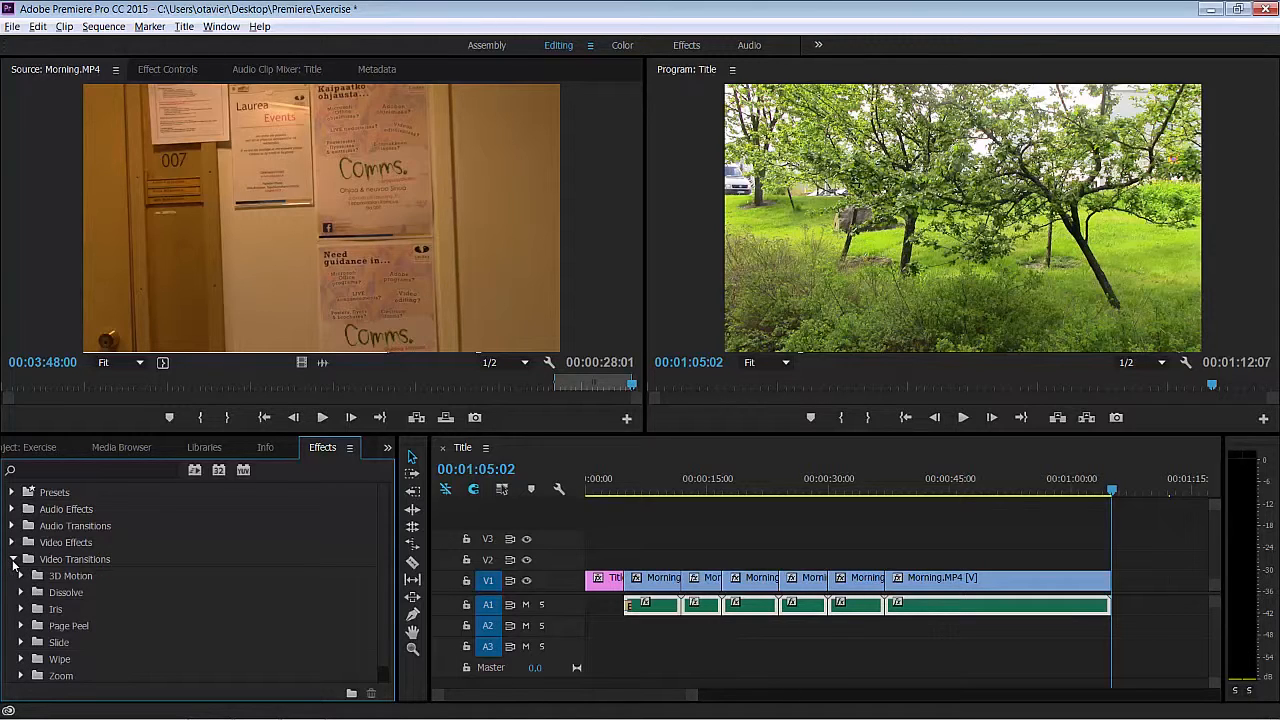
pyautogui.click(21, 592)
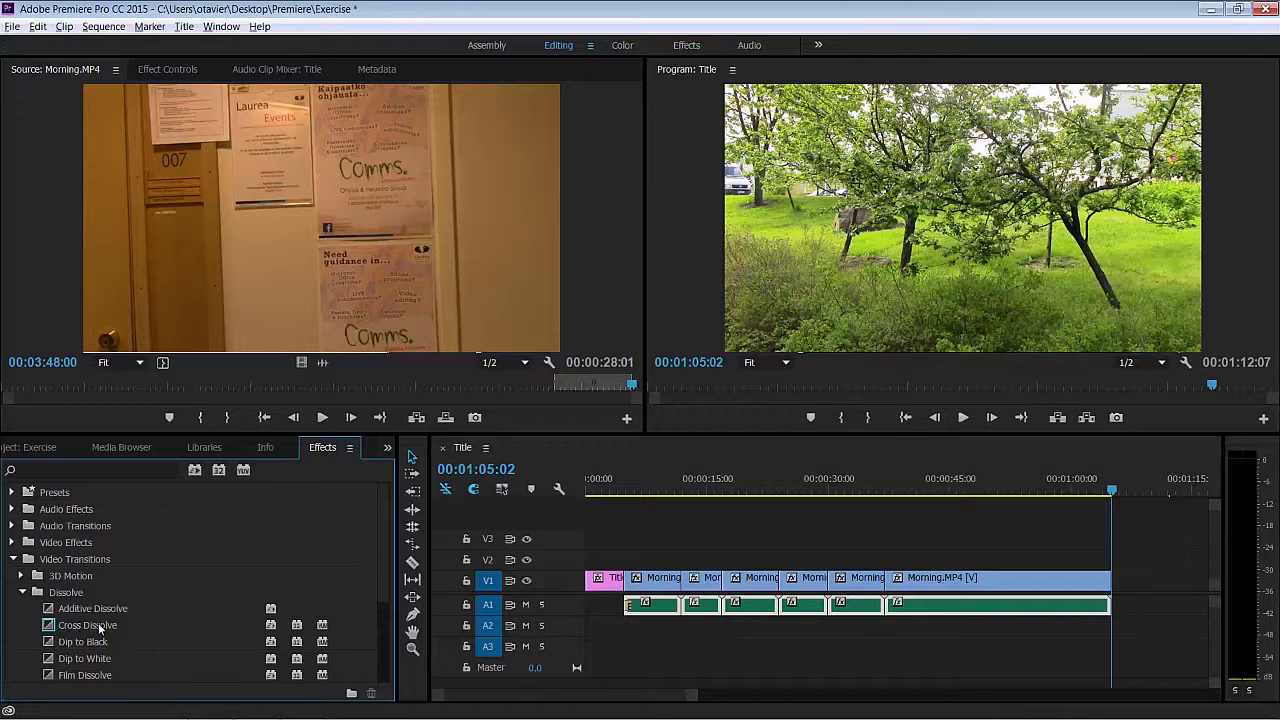
pyautogui.moveTo(99, 627); pyautogui.dragTo(630, 597)
pyautogui.moveTo(111, 627)
pyautogui.mouseDown()
pyautogui.moveTo(607, 604)
pyautogui.moveTo(684, 580)
pyautogui.mouseUp()
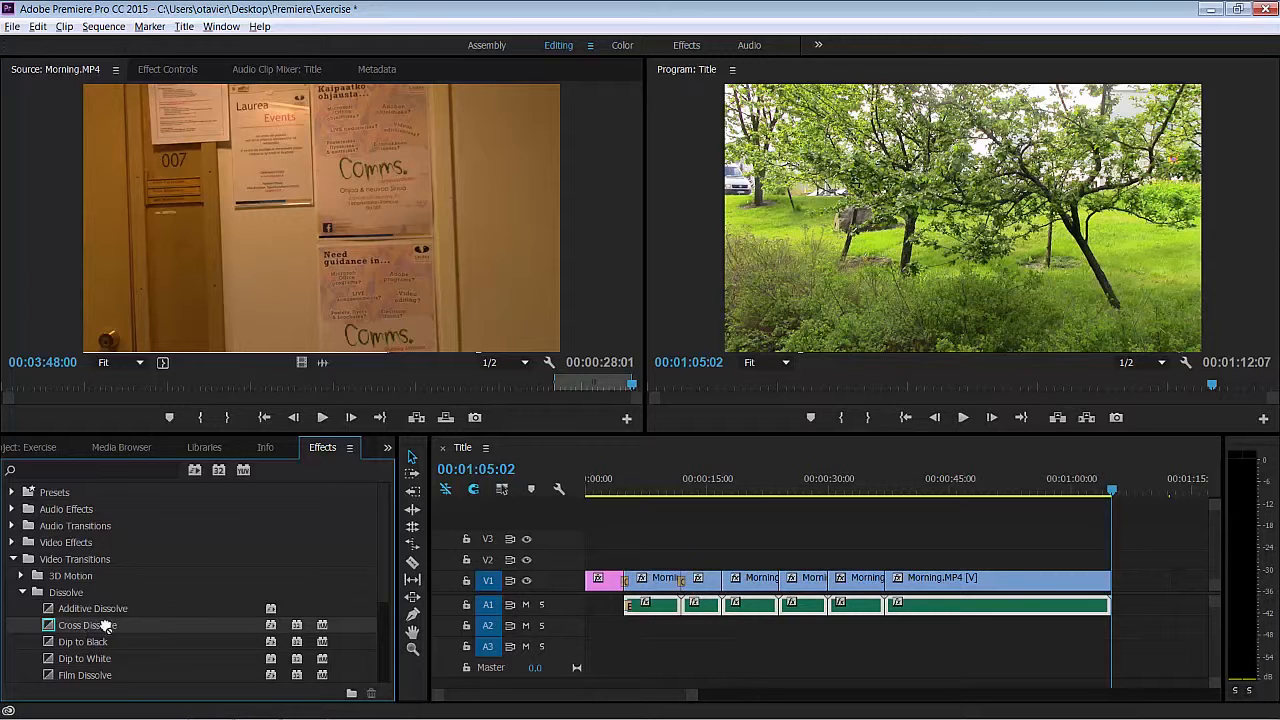
pyautogui.moveTo(105, 627)
pyautogui.mouseDown()
pyautogui.moveTo(732, 594)
pyautogui.moveTo(724, 582)
pyautogui.moveTo(562, 618)
pyautogui.moveTo(779, 580)
pyautogui.mouseUp()
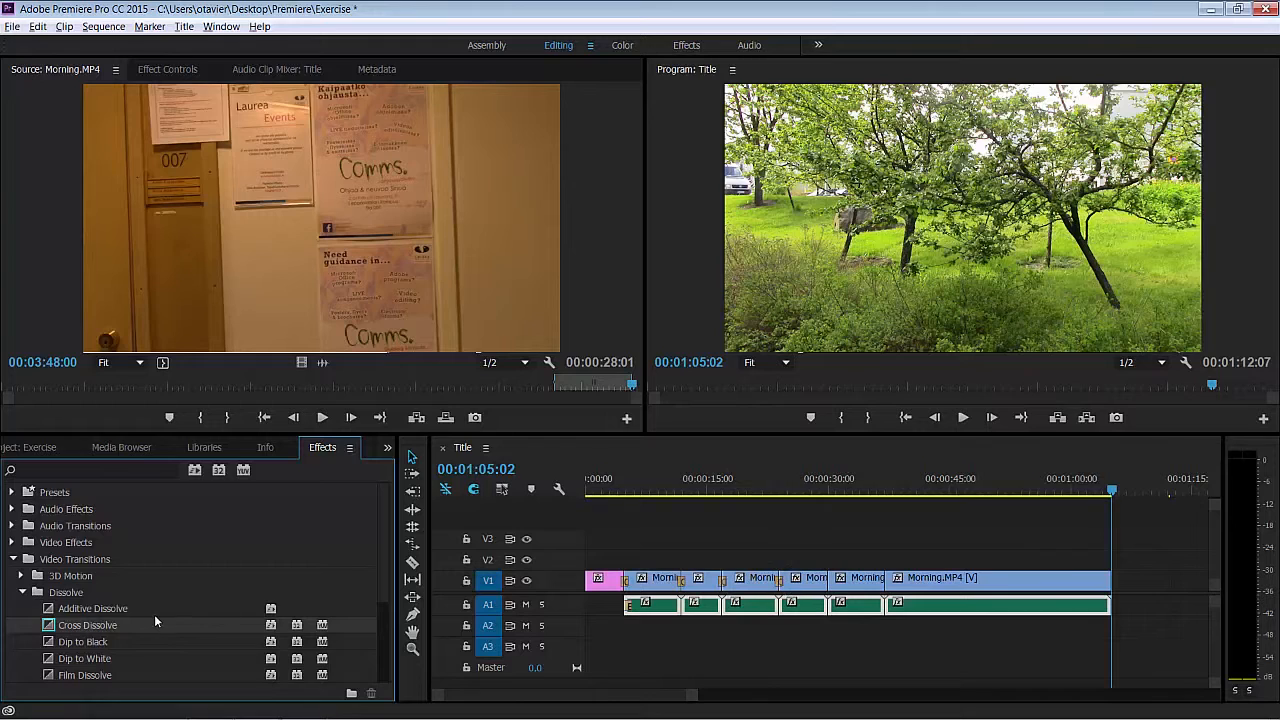
pyautogui.moveTo(155, 622)
pyautogui.mouseDown()
pyautogui.moveTo(766, 606)
pyautogui.moveTo(830, 580)
pyautogui.mouseUp()
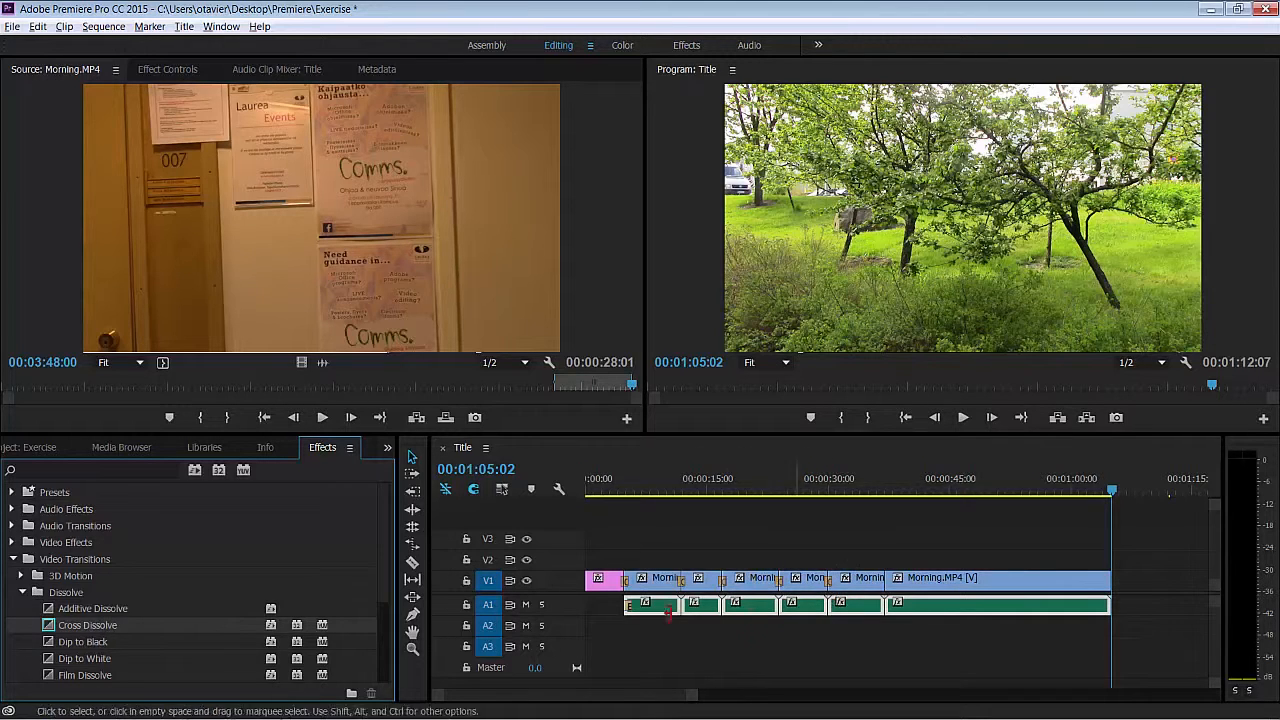
pyautogui.moveTo(84, 626)
pyautogui.mouseDown()
pyautogui.moveTo(705, 630)
pyautogui.moveTo(888, 592)
pyautogui.mouseUp()
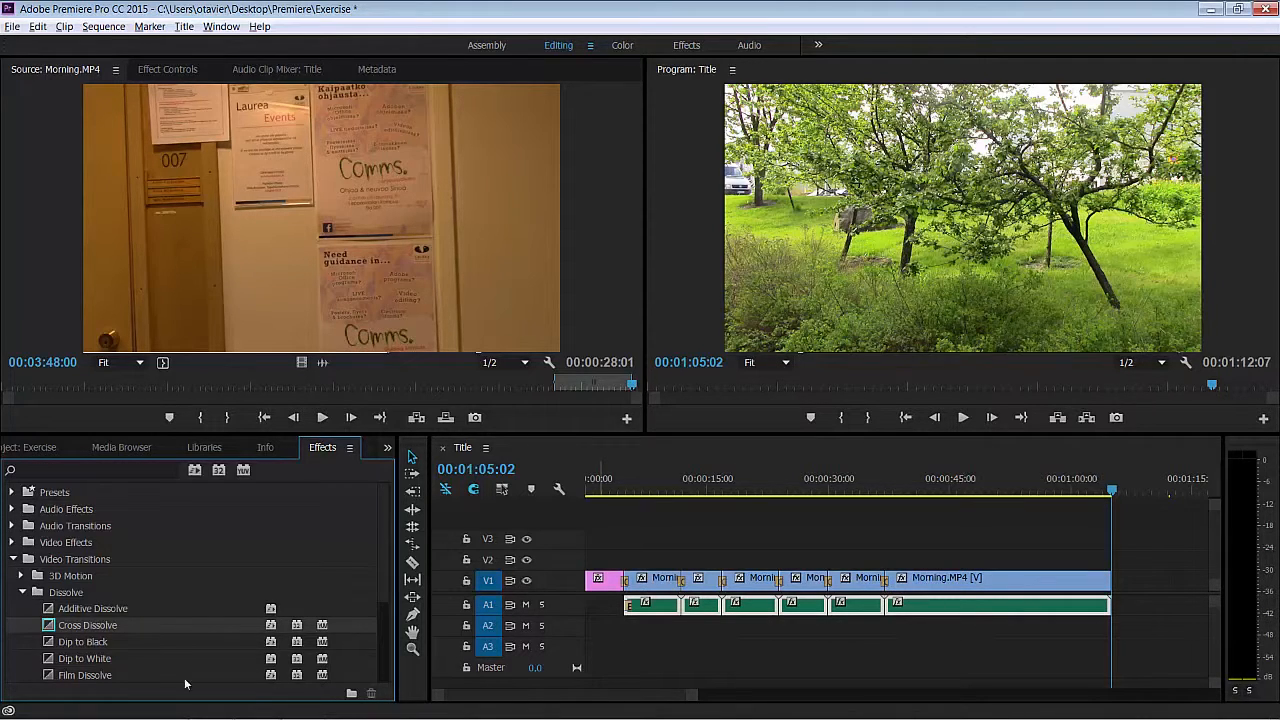
pyautogui.click(13, 560)
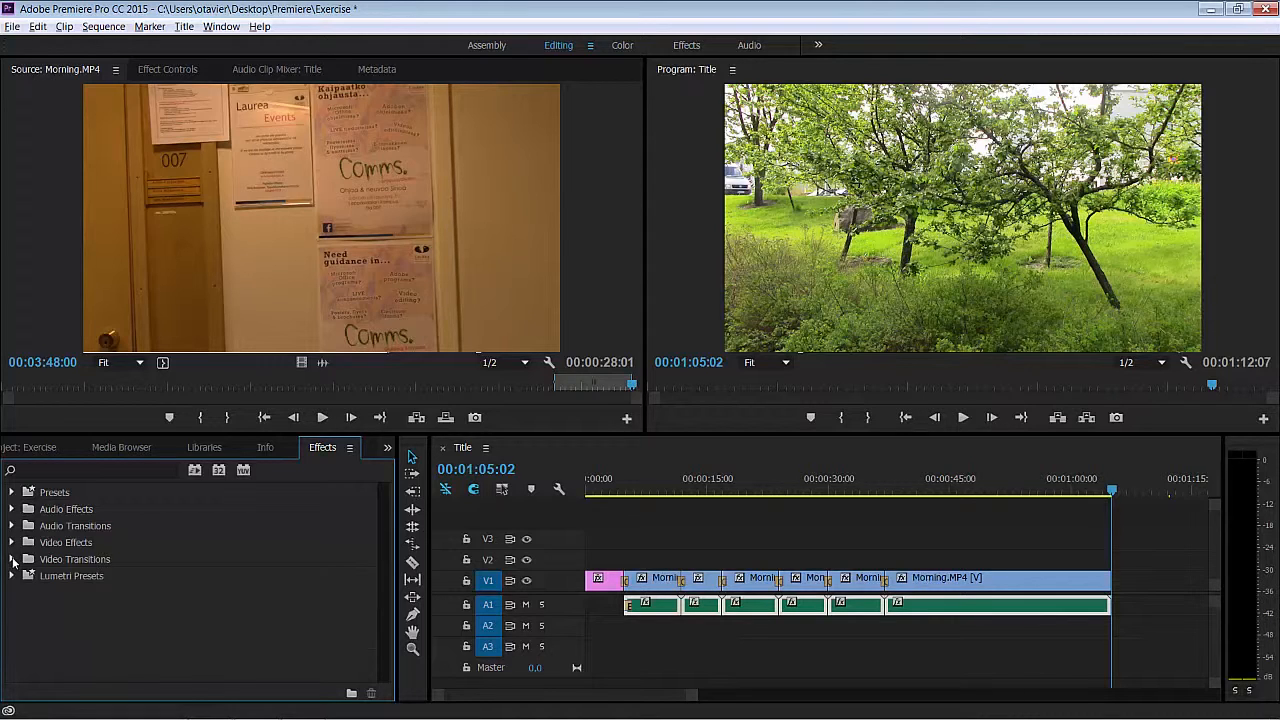
# - Apply the Posterize stylize effect to the first Morning.MP4 clip on V1 and open the clip's effect settings
pyautogui.click(12, 543)
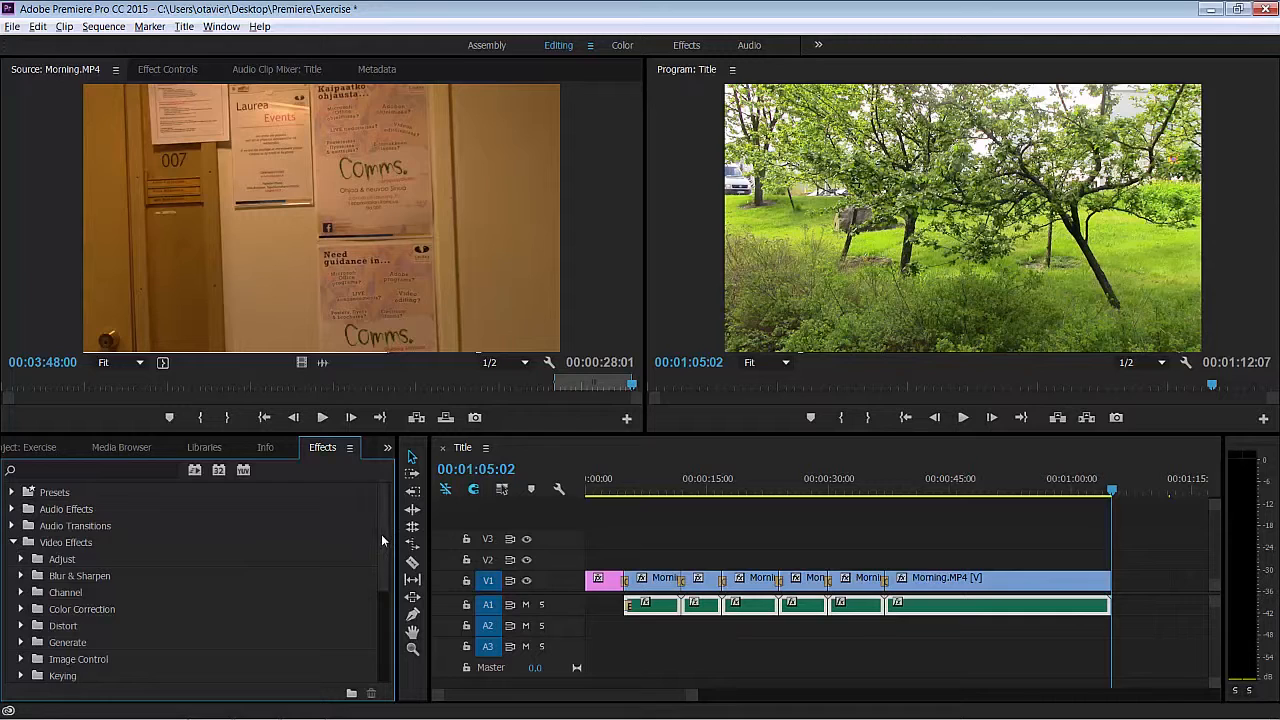
pyautogui.scroll(-3, 378, 574)
pyautogui.scroll(-2, 378, 595)
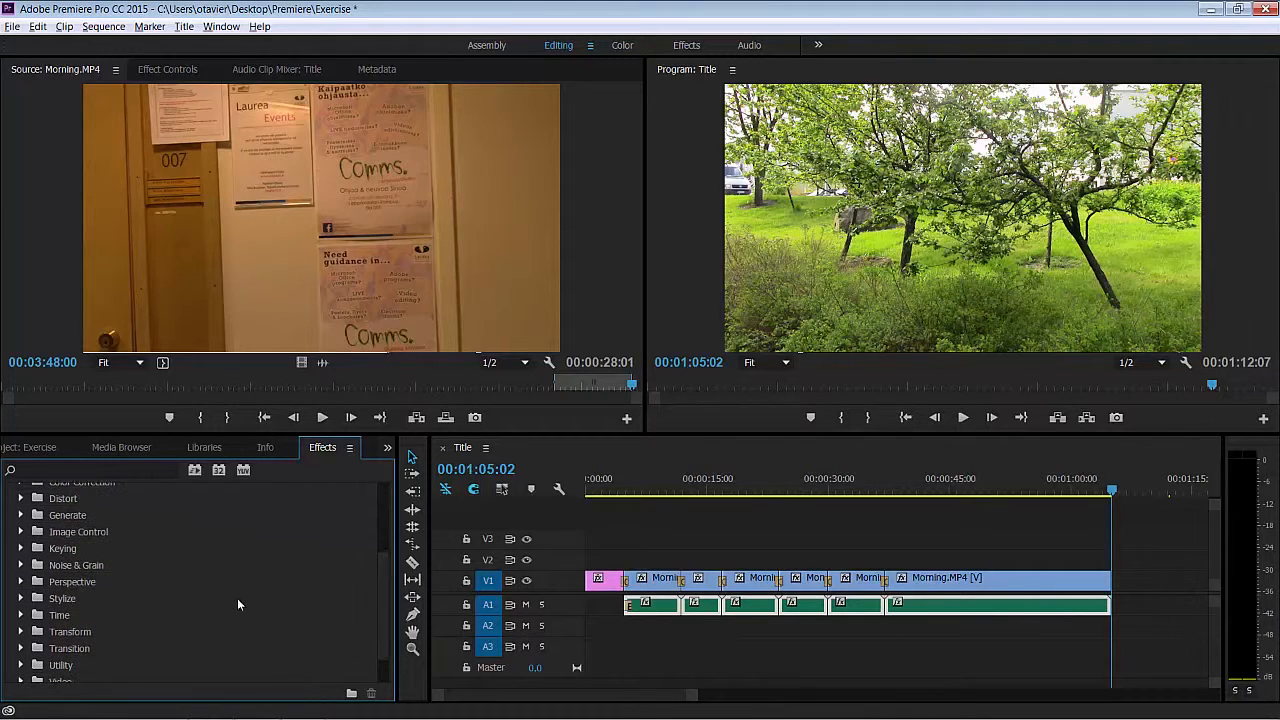
pyautogui.click(20, 598)
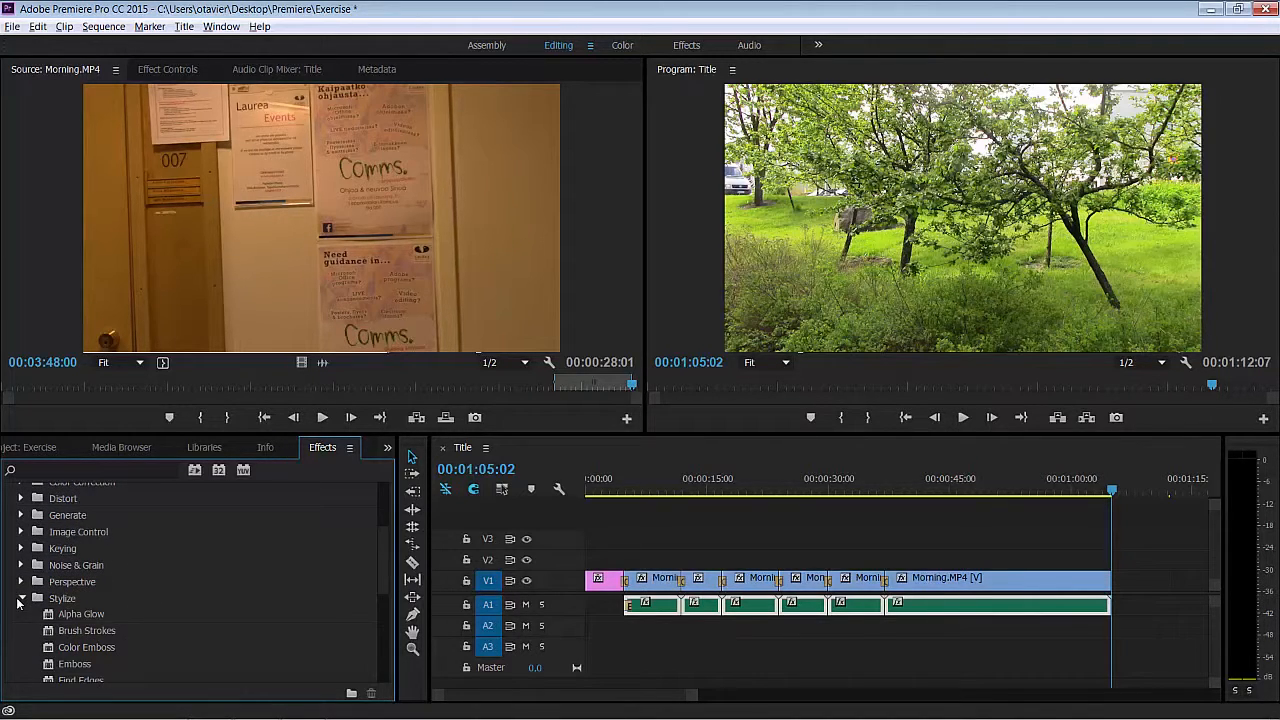
pyautogui.scroll(-3, 379, 611)
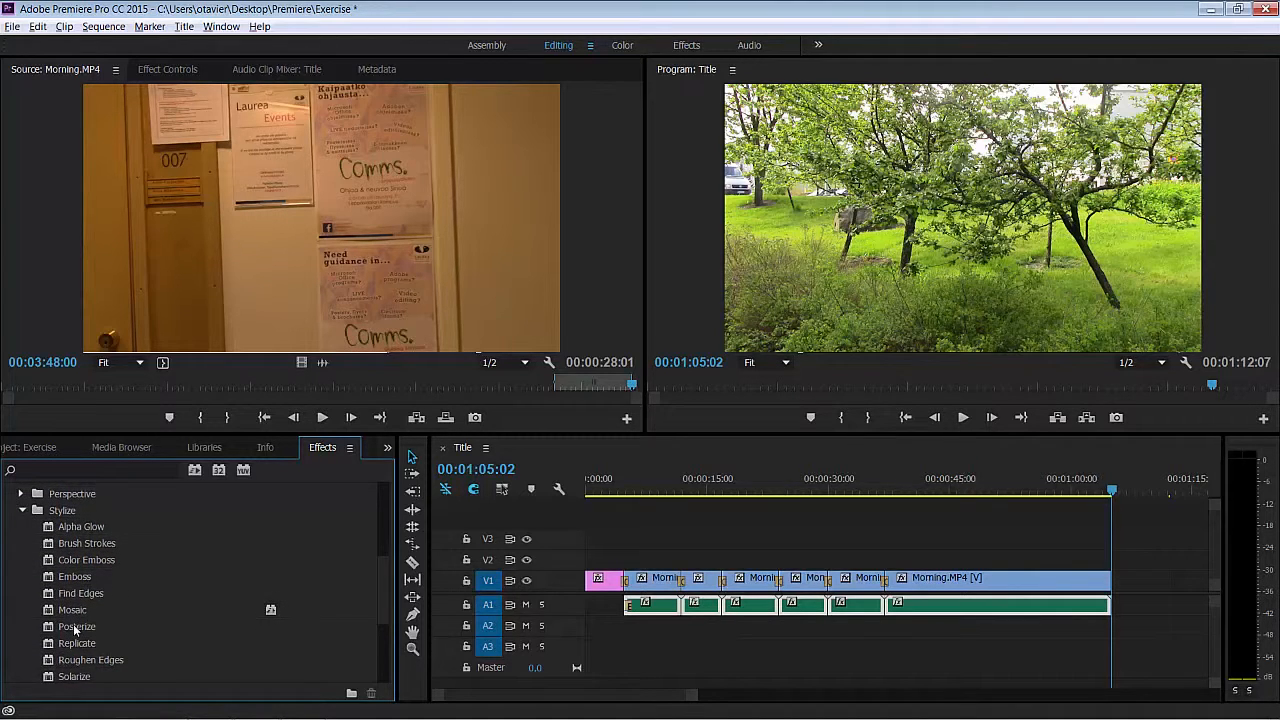
pyautogui.moveTo(73, 624); pyautogui.dragTo(634, 584)
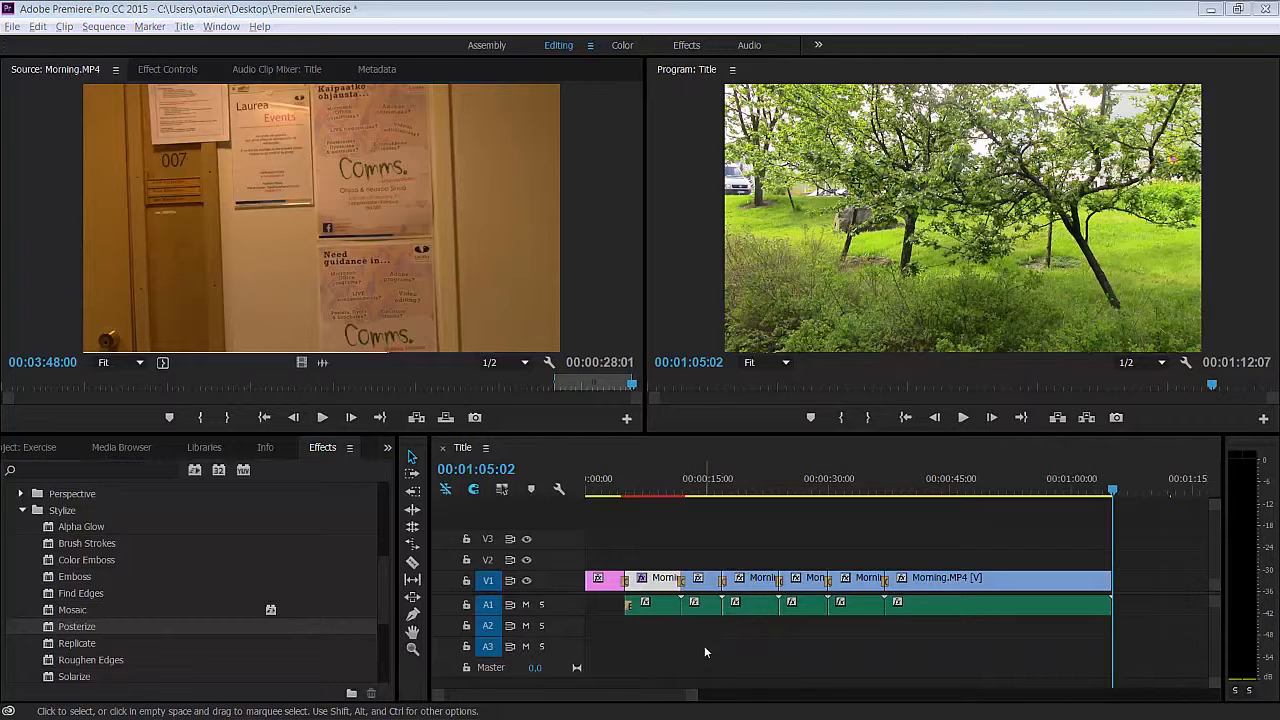
pyautogui.click(167, 69)
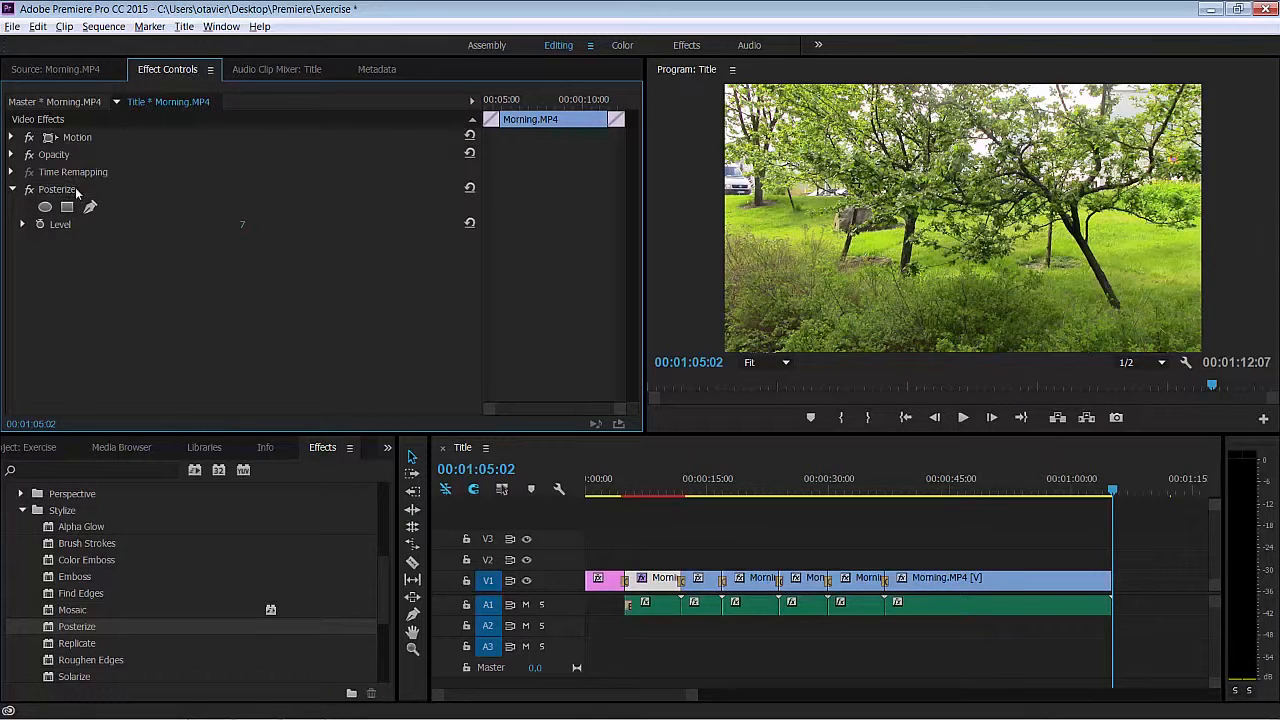
# - Compare the master and sequence effect settings of the Morning.MP4 clip, and view its footage in the source monitor
pyautogui.click(66, 104)
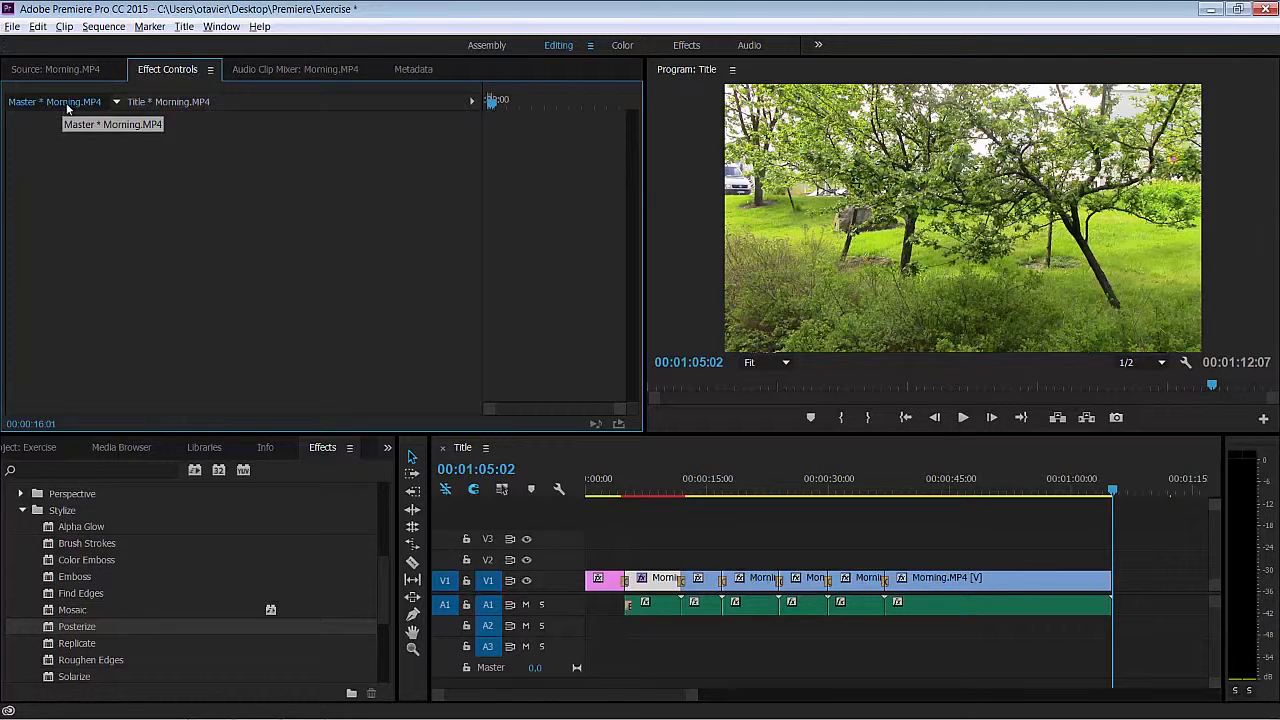
pyautogui.click(174, 104)
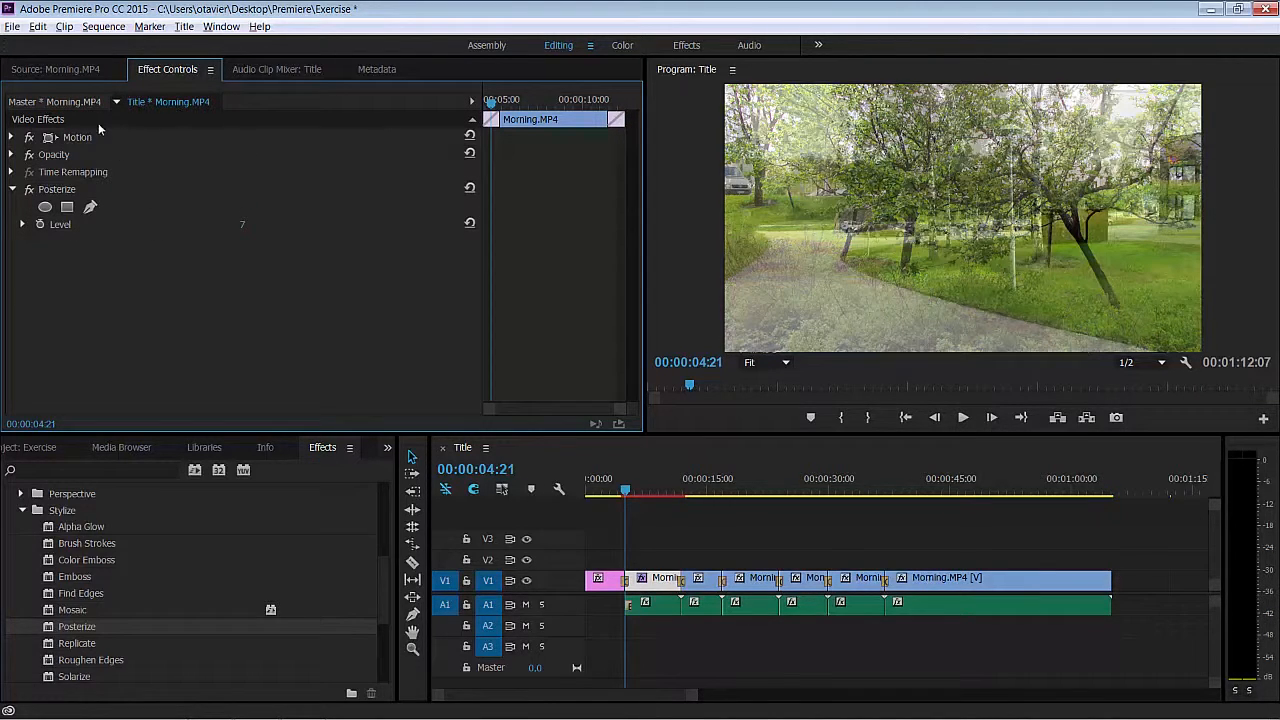
pyautogui.click(75, 75)
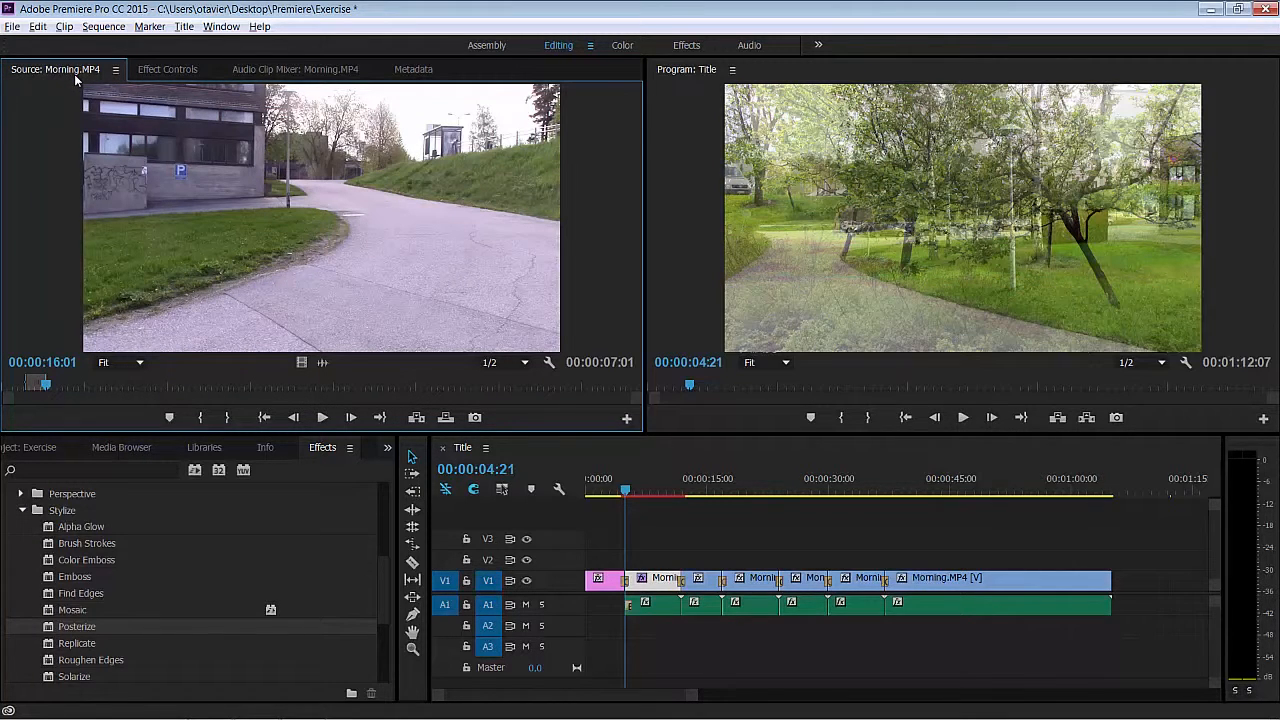
# - Create a default still title named Spring and add a horizontal text box about 1324 by 588 reading "spring"
pyautogui.click(185, 27)
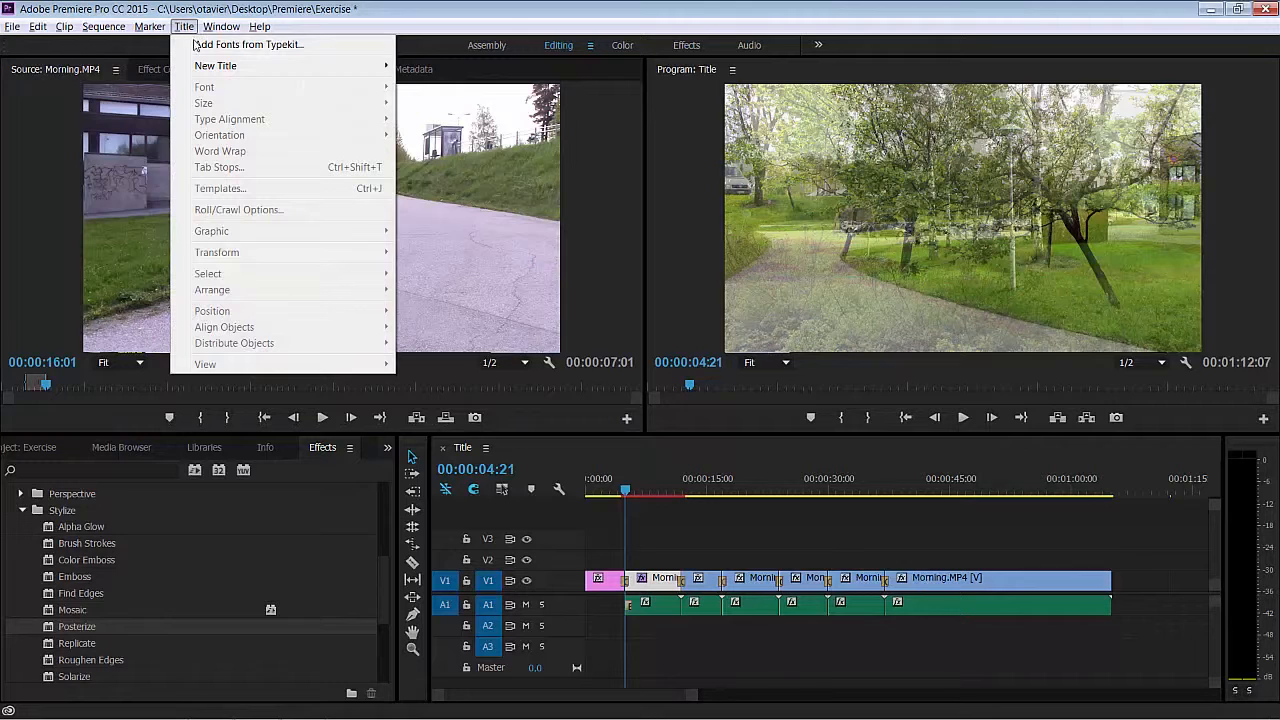
pyautogui.moveTo(207, 67)
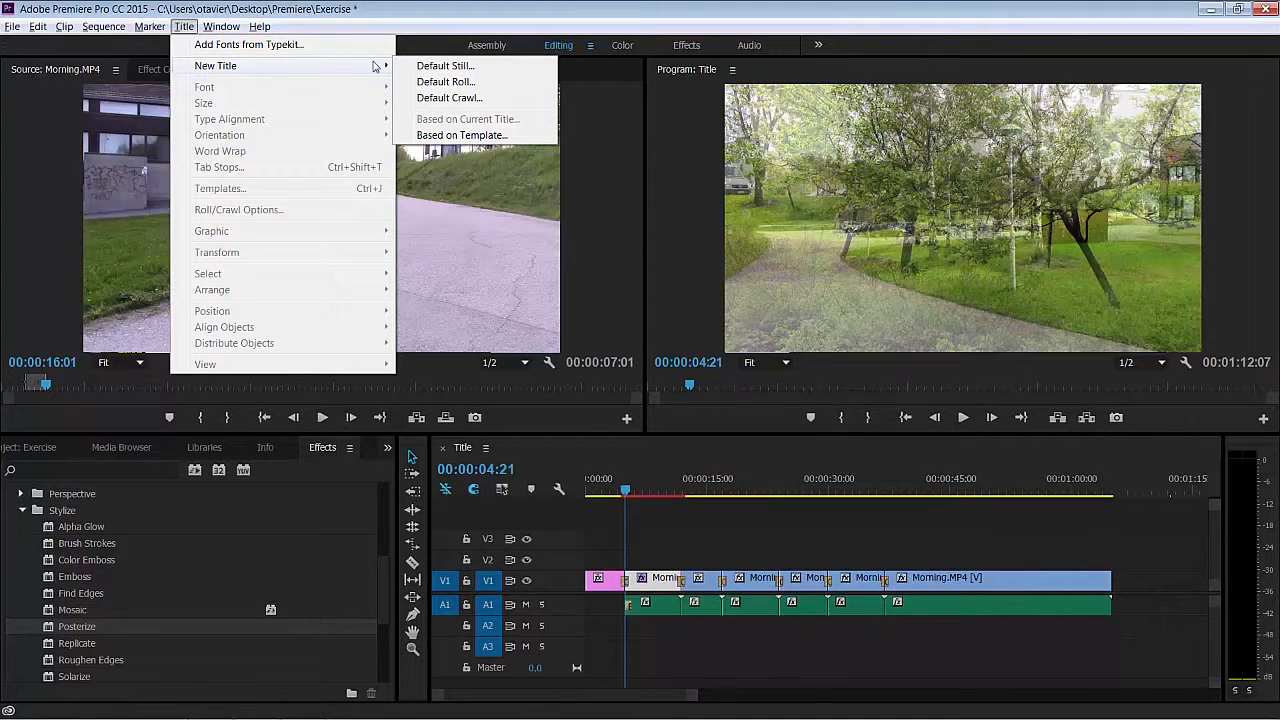
pyautogui.click(445, 66)
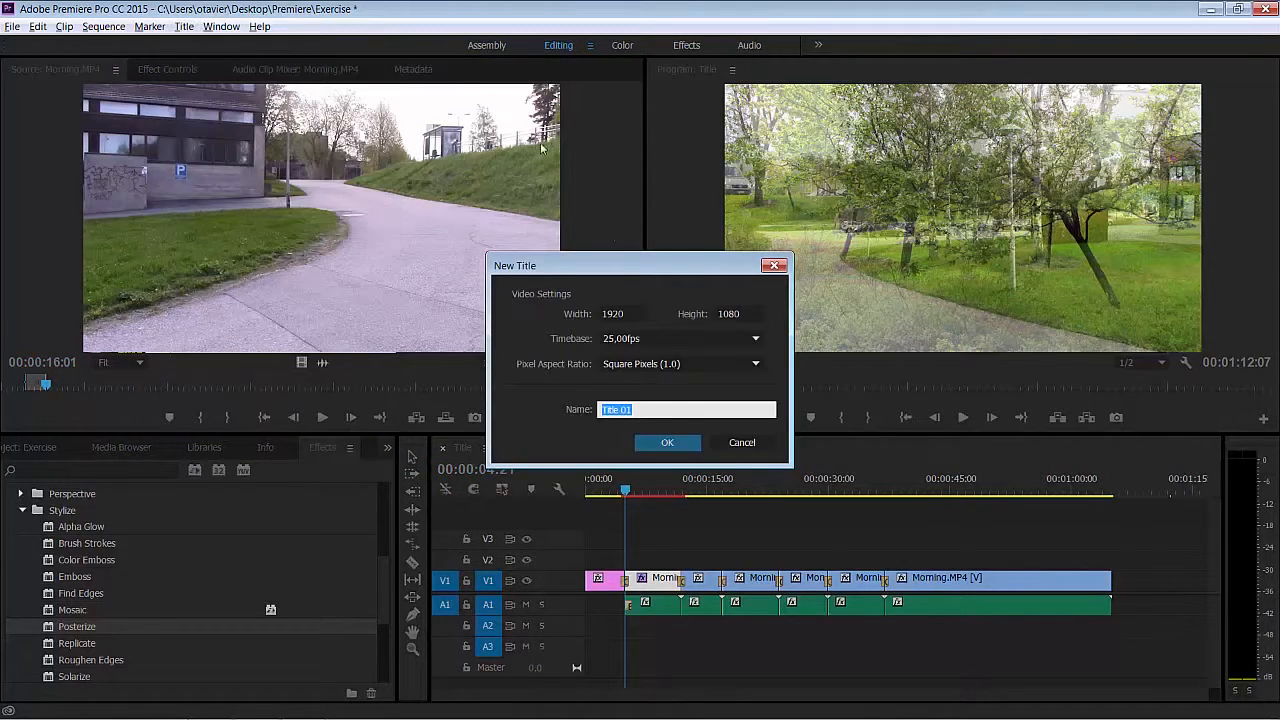
pyautogui.write('Spring')
pyautogui.press('Return')
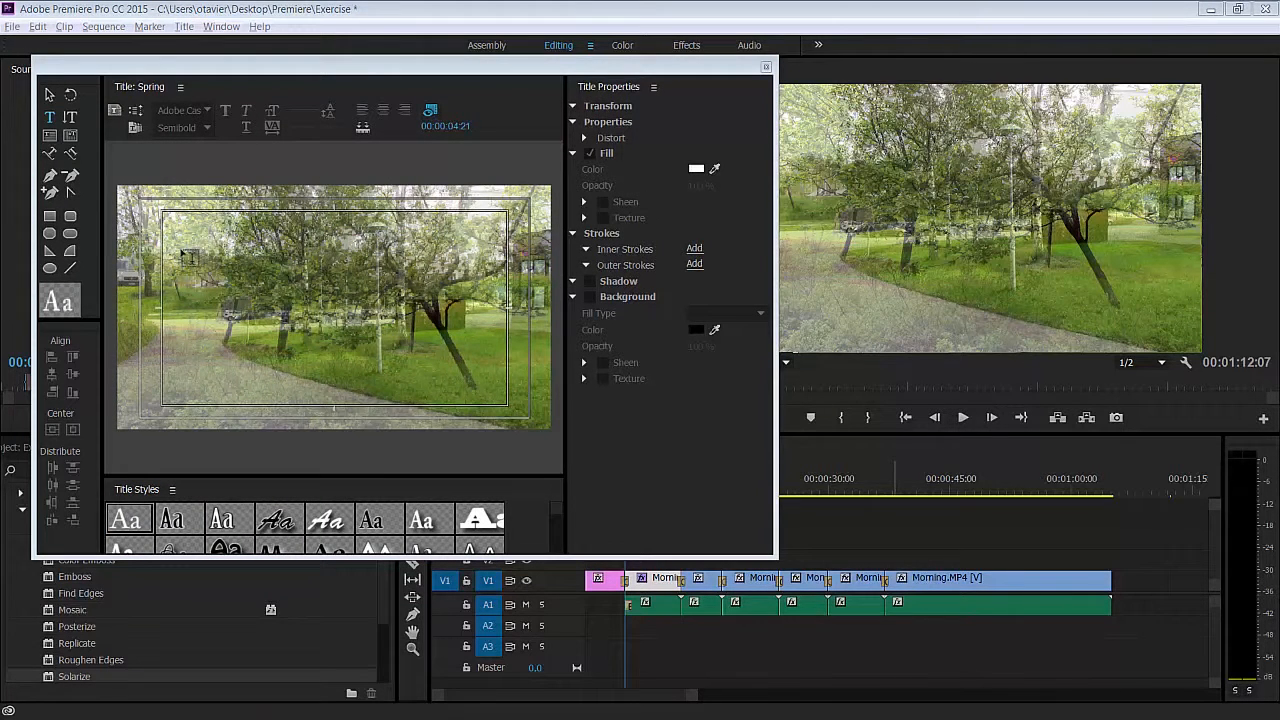
pyautogui.moveTo(181, 249); pyautogui.dragTo(482, 385)
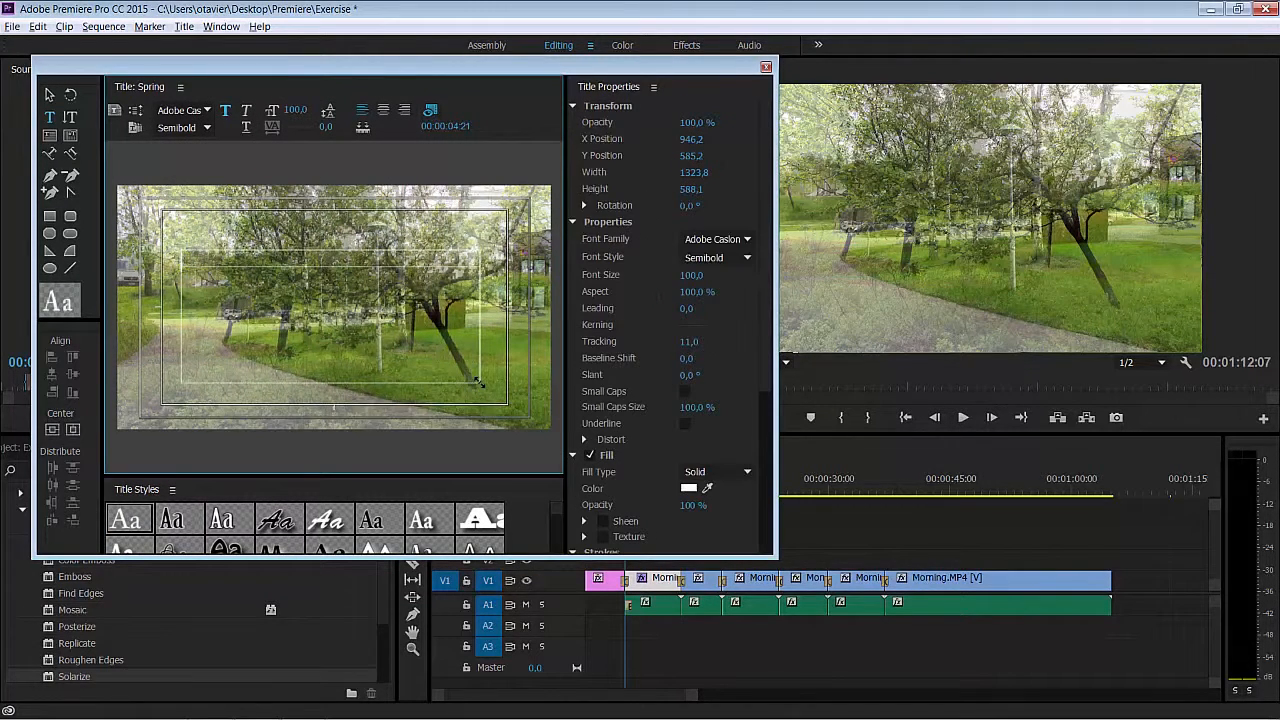
pyautogui.write('spring')
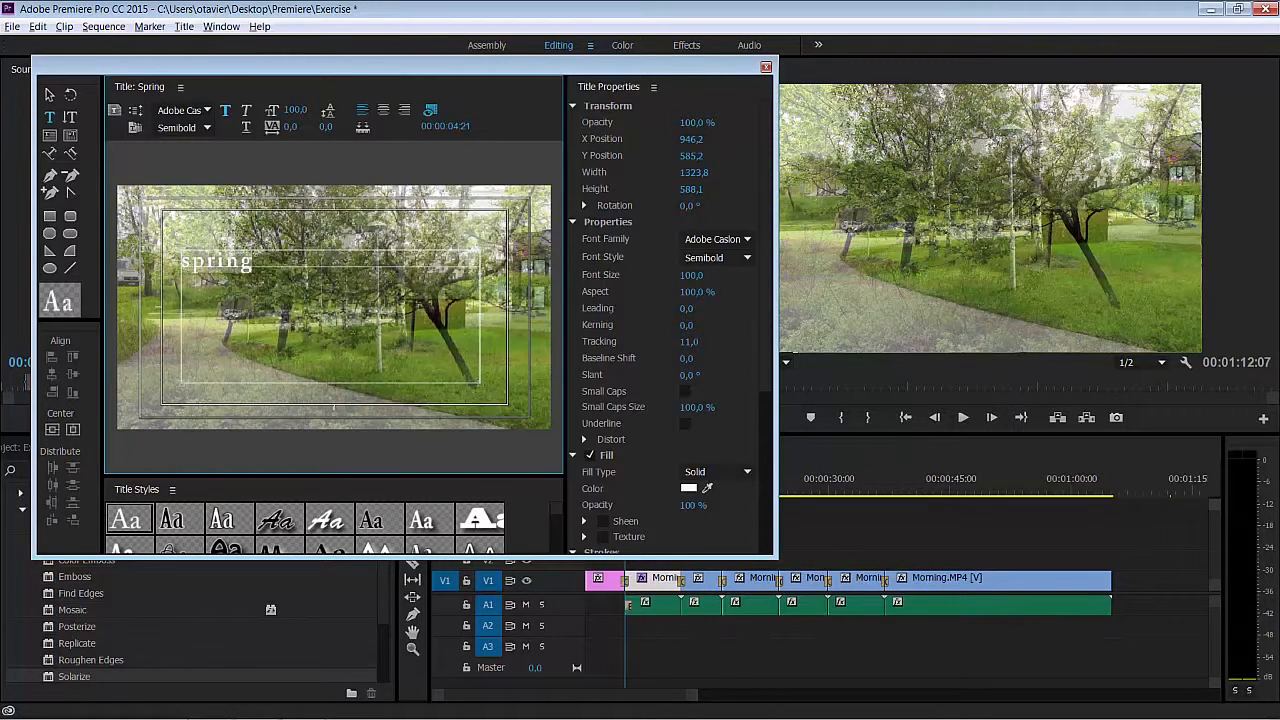
# - Set the font of the "spring" text to Myriad Pro in the Bold style
pyautogui.click(200, 108)
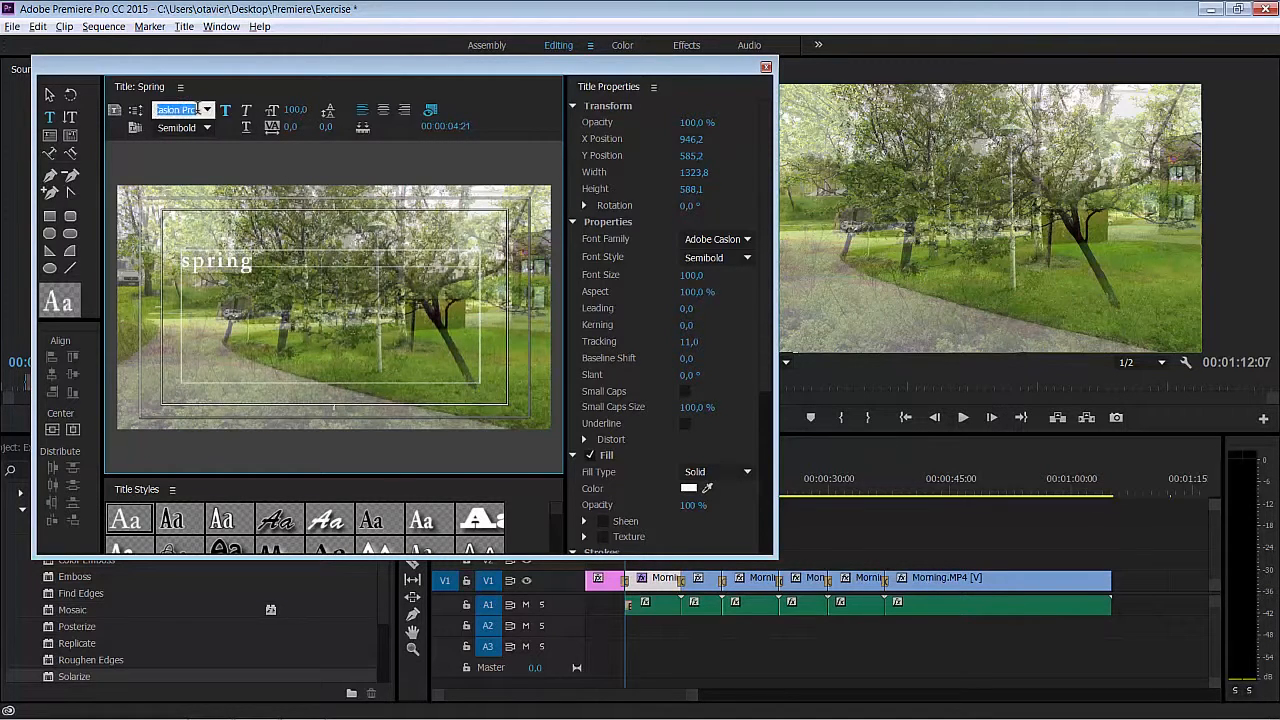
pyautogui.write('Myriad Pr')
pyautogui.click(209, 127)
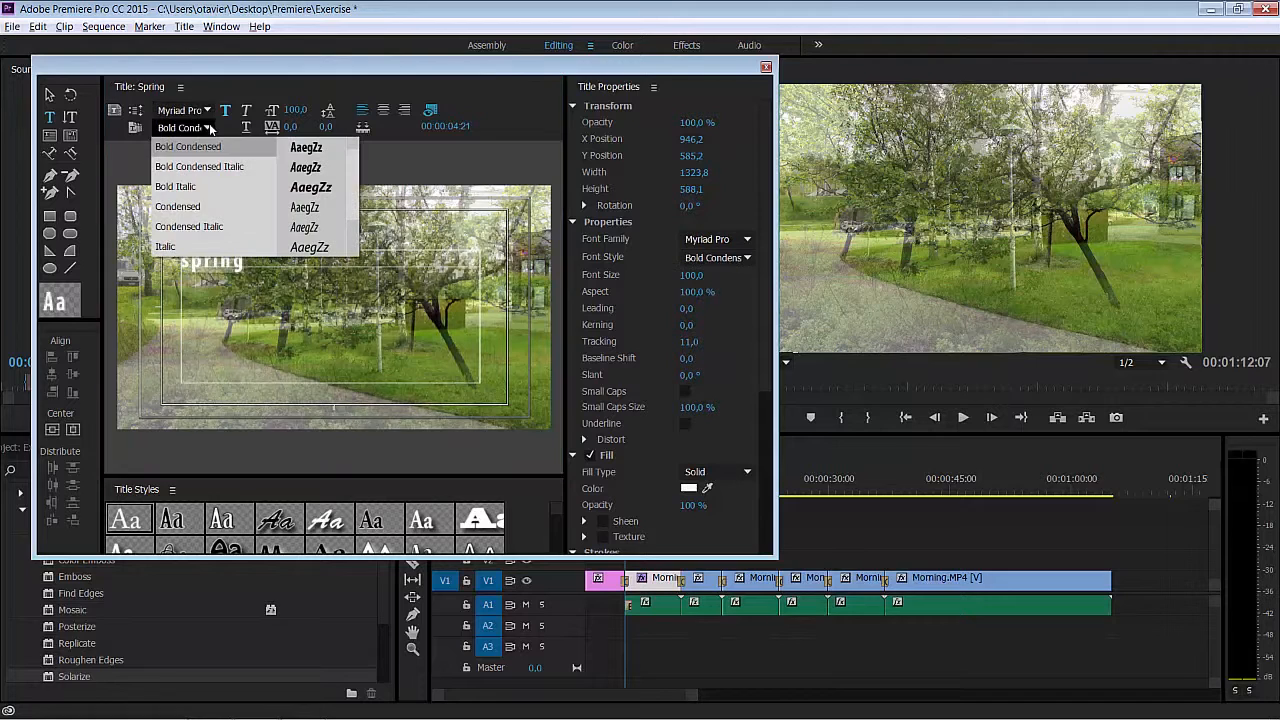
pyautogui.scroll(1, 351, 182)
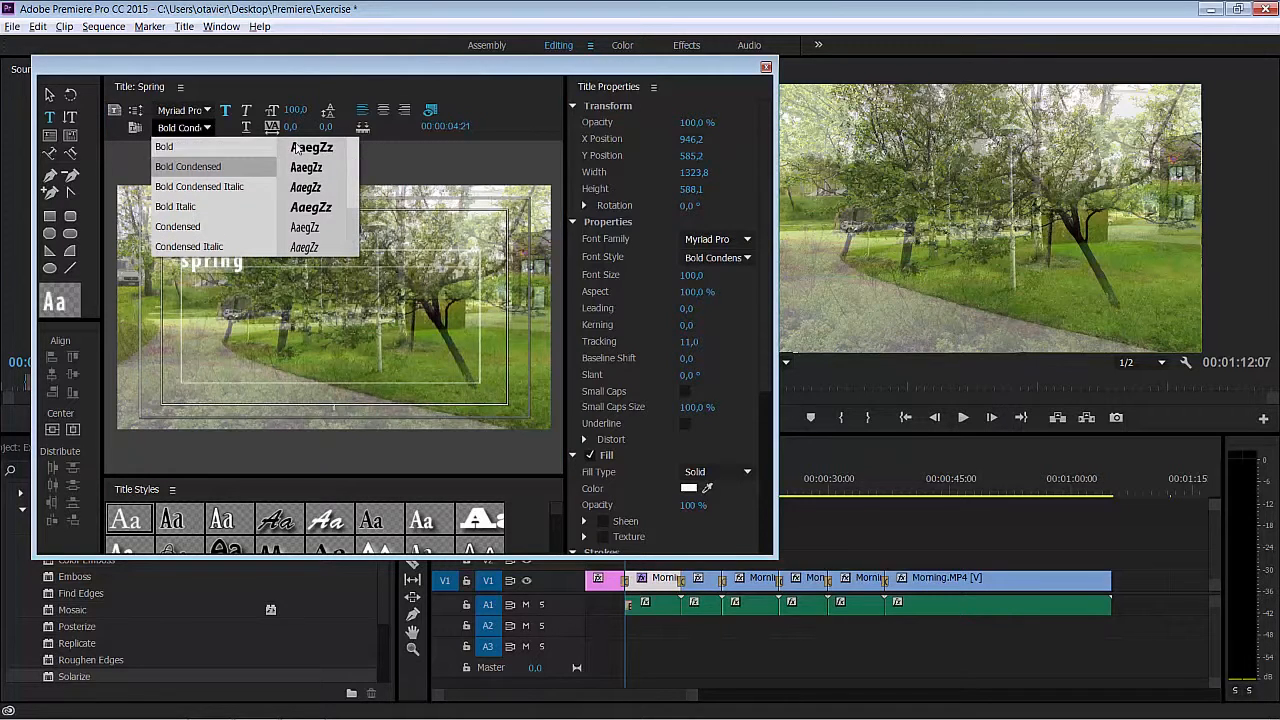
pyautogui.click(271, 146)
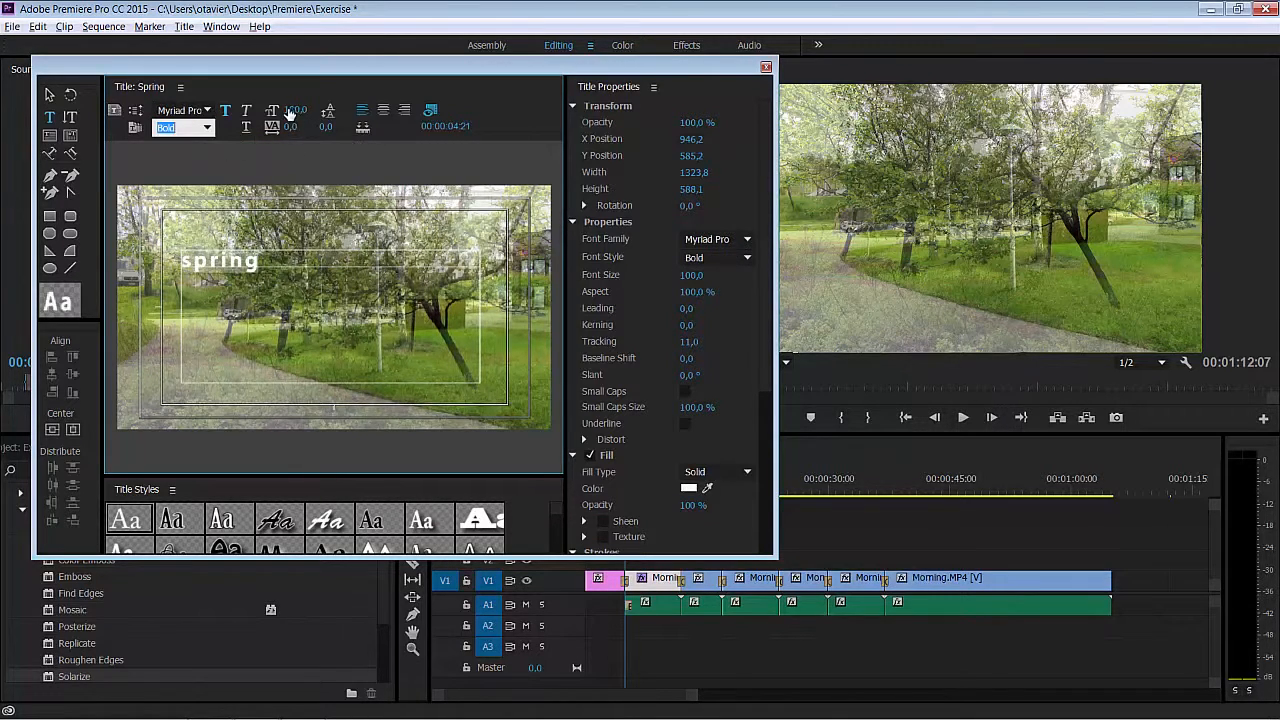
# - Format the "spring" text with font size 200, kerning 100 and small caps enabled
pyautogui.click(297, 109)
pyautogui.click(289, 110)
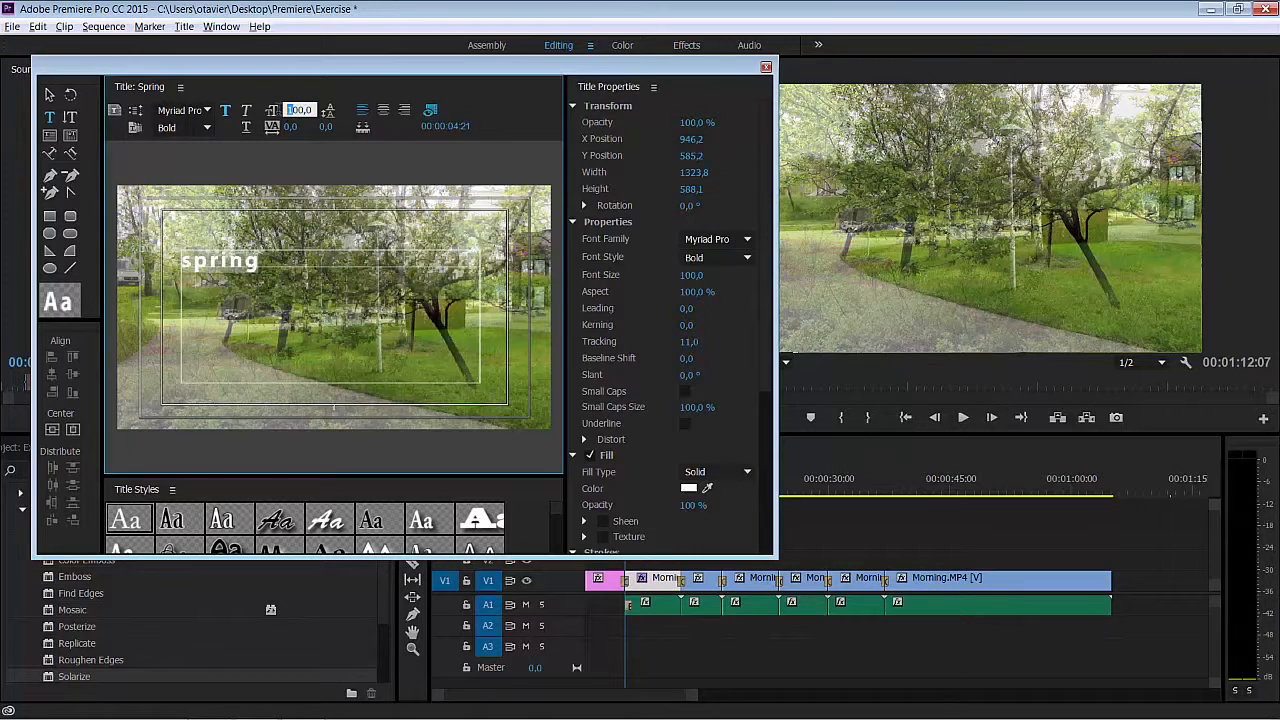
pyautogui.write('2')
pyautogui.click(294, 127)
pyautogui.write('1')
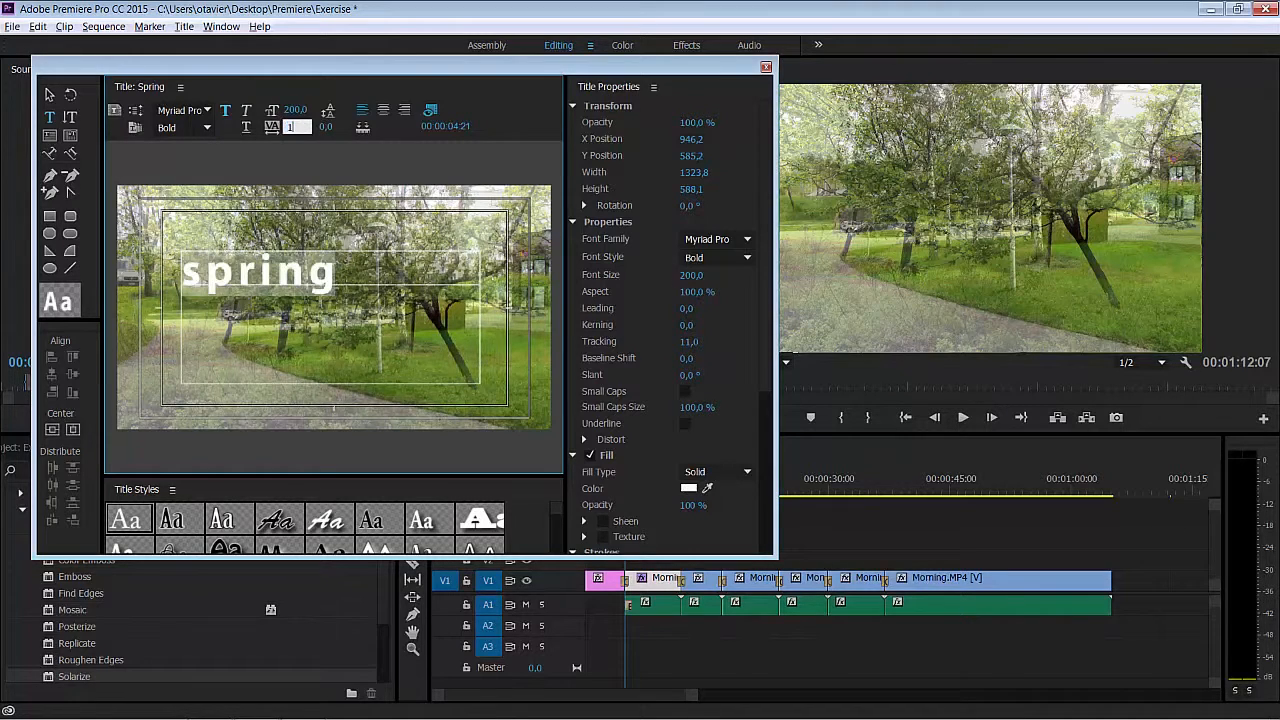
pyautogui.press('Return')
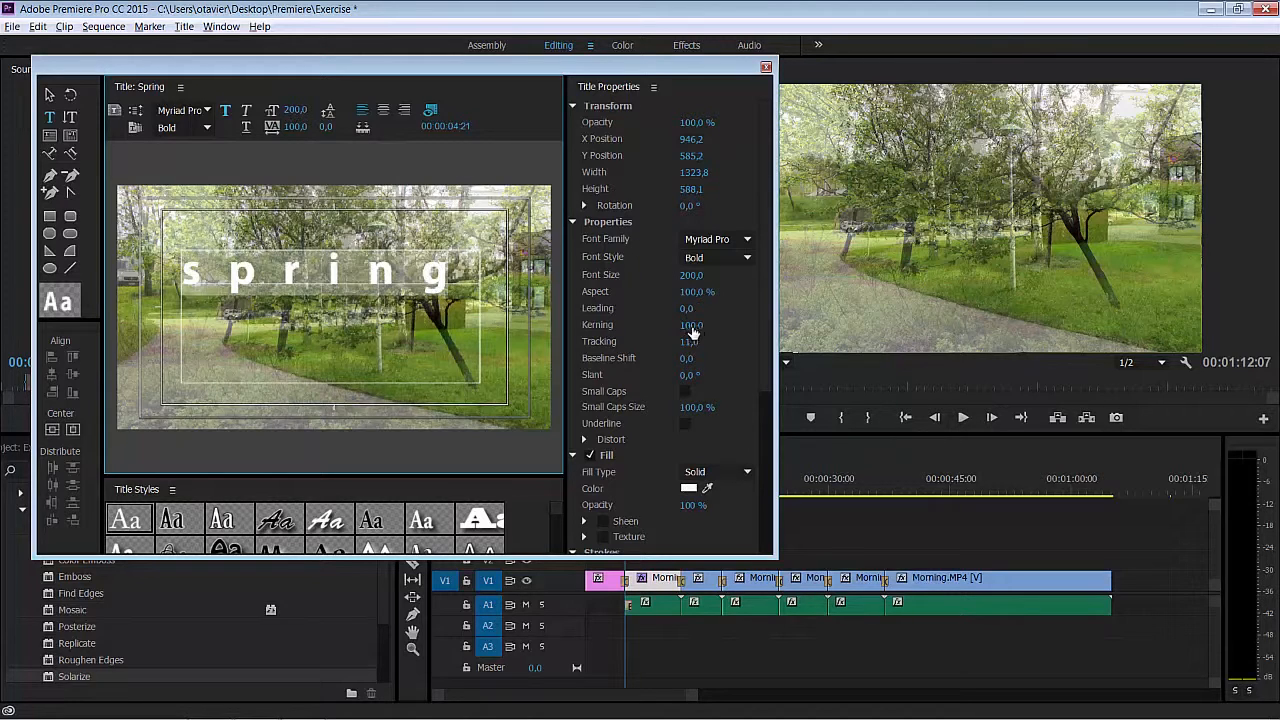
pyautogui.moveTo(689, 345); pyautogui.dragTo(694, 346)
pyautogui.click(685, 391)
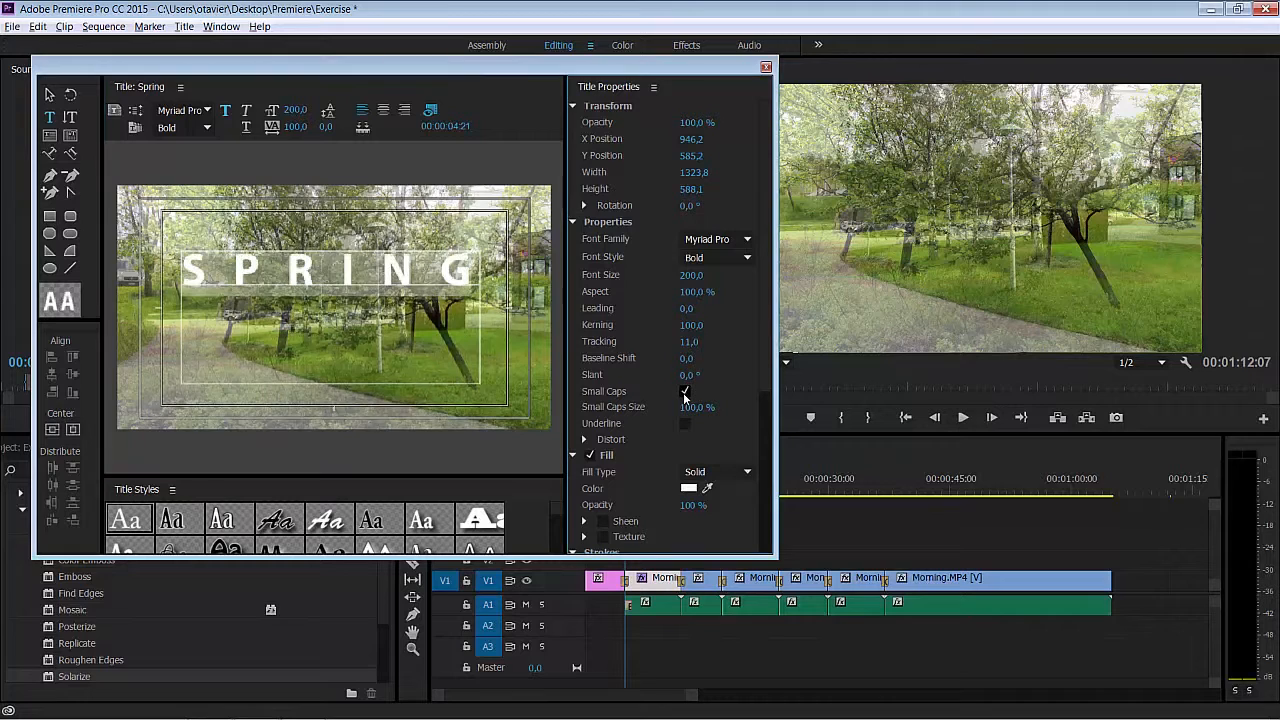
# - Add a vertical text box about 157 by 938 reading "MORNING" and set its font size to 100
pyautogui.click(71, 118)
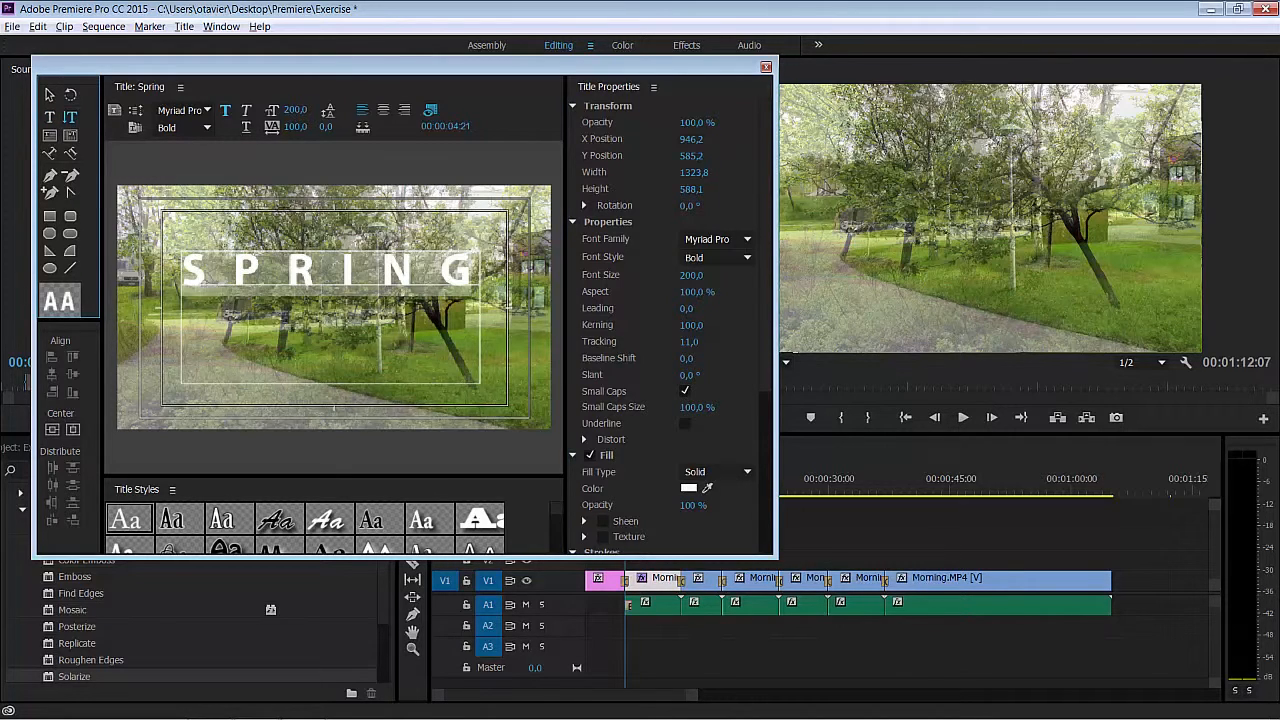
pyautogui.click(291, 336)
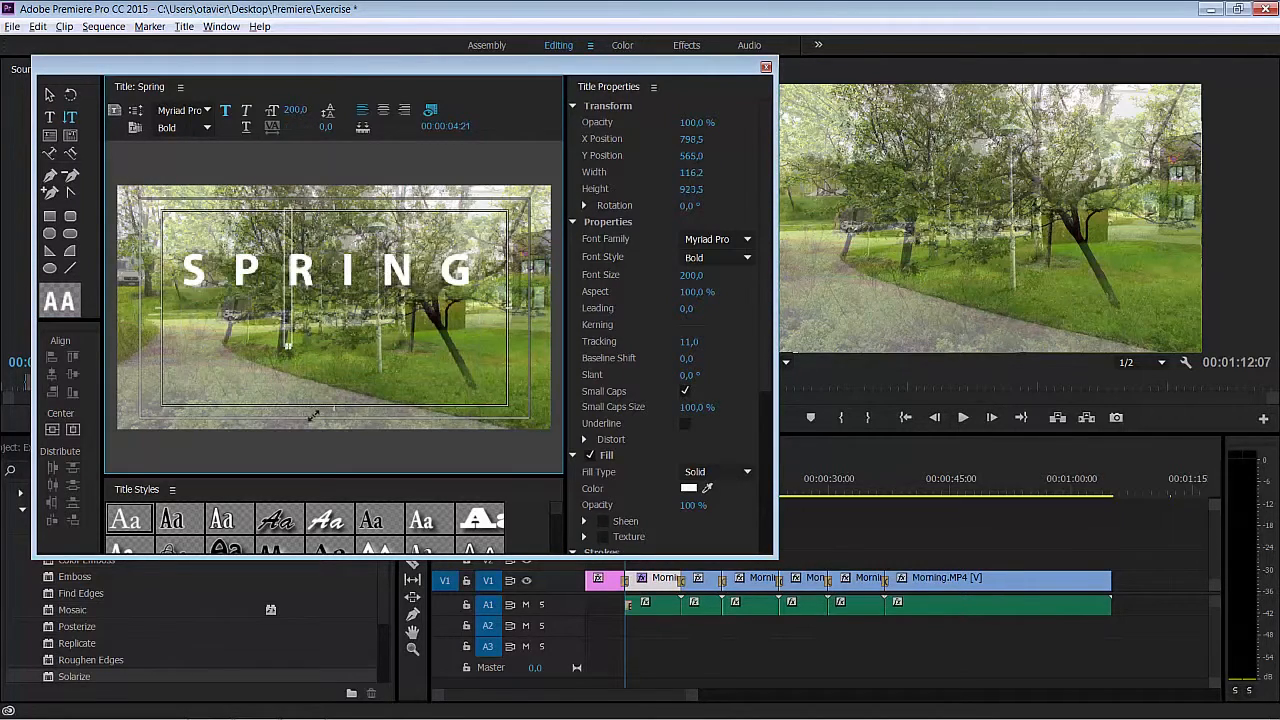
pyautogui.moveTo(313, 415); pyautogui.dragTo(318, 420)
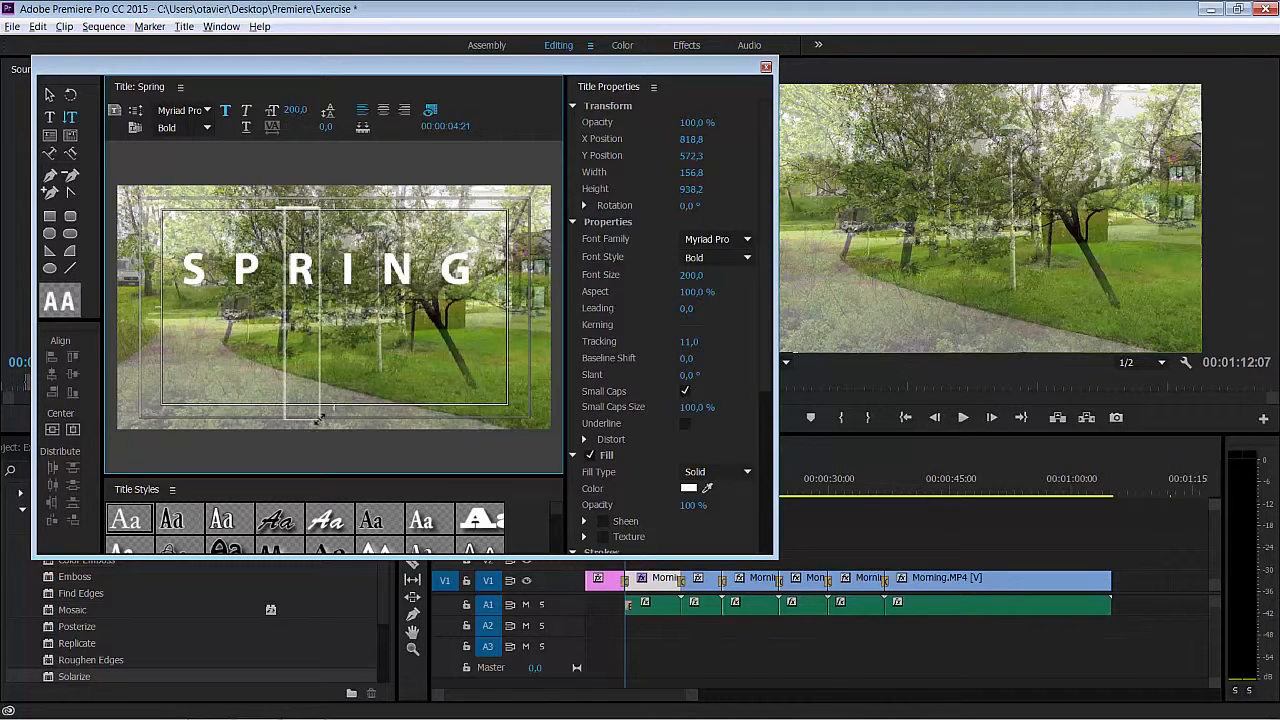
pyautogui.write('MO')
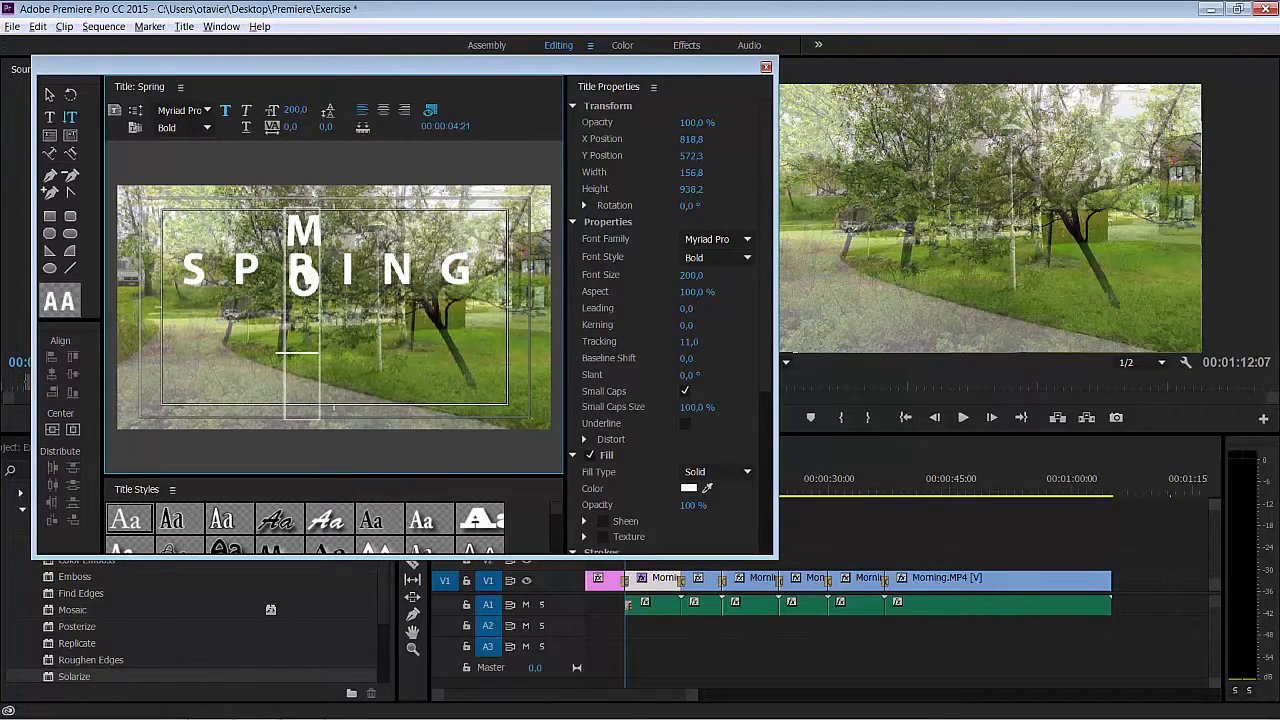
pyautogui.write('RN')
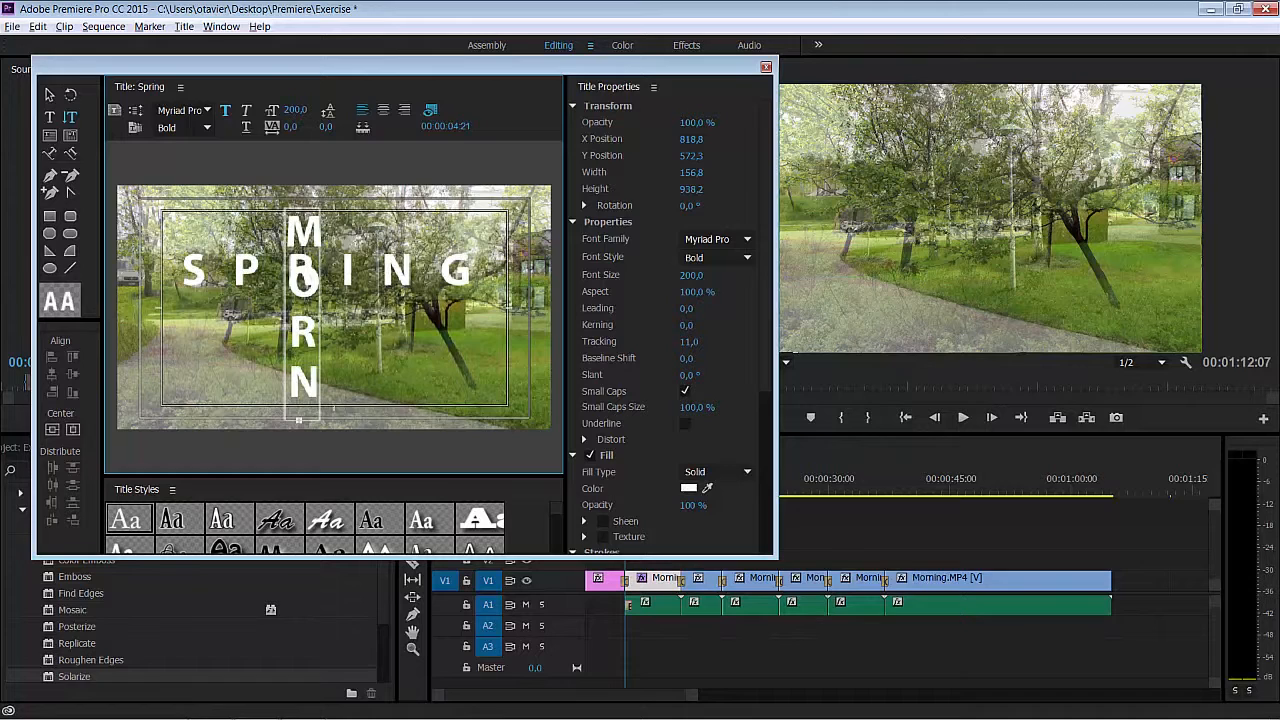
pyautogui.click(302, 111)
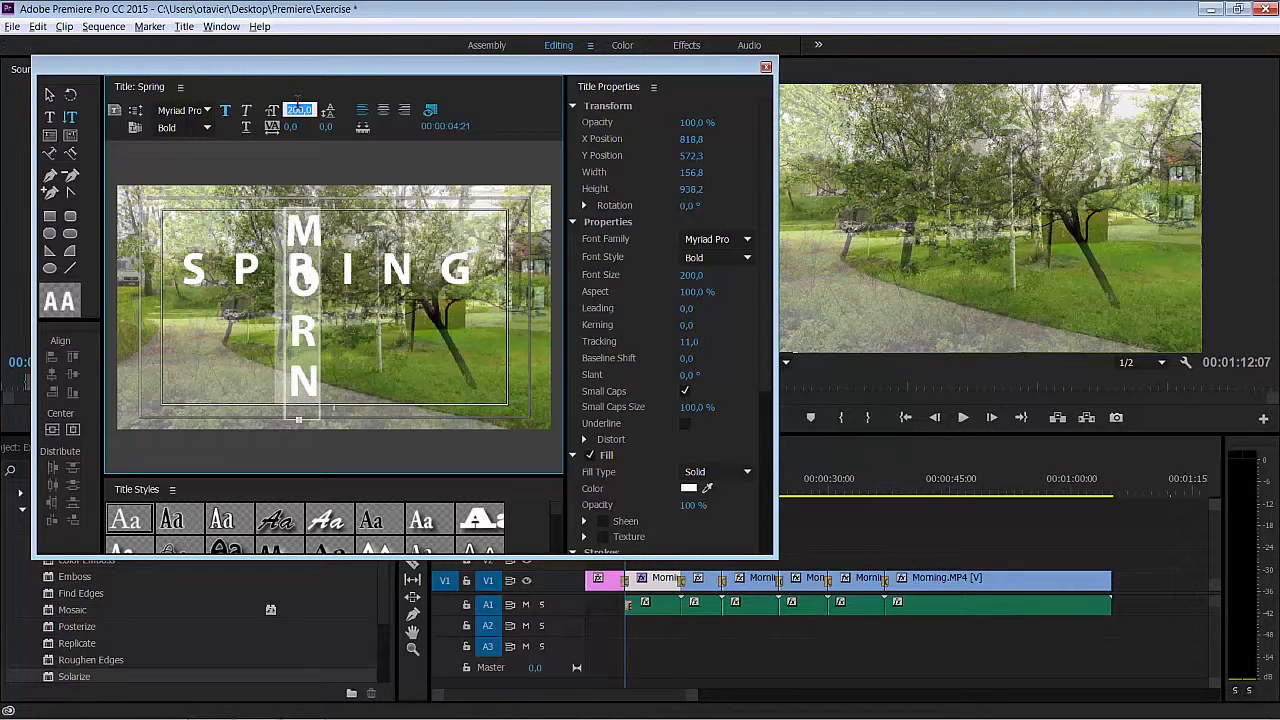
pyautogui.write('100')
pyautogui.press('Return')
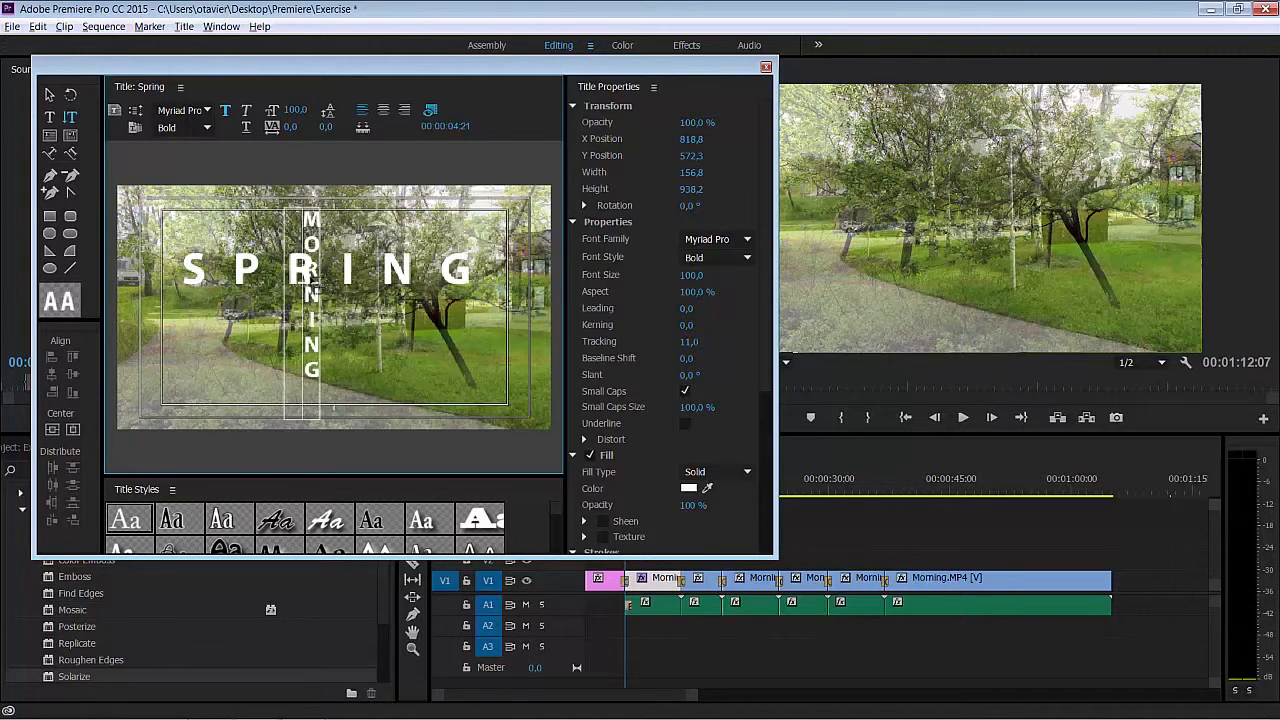
# - Replace the R in the vertical MORNING text with a blank gap and move the text so SPRING's R fills it
pyautogui.press('BackSpace')
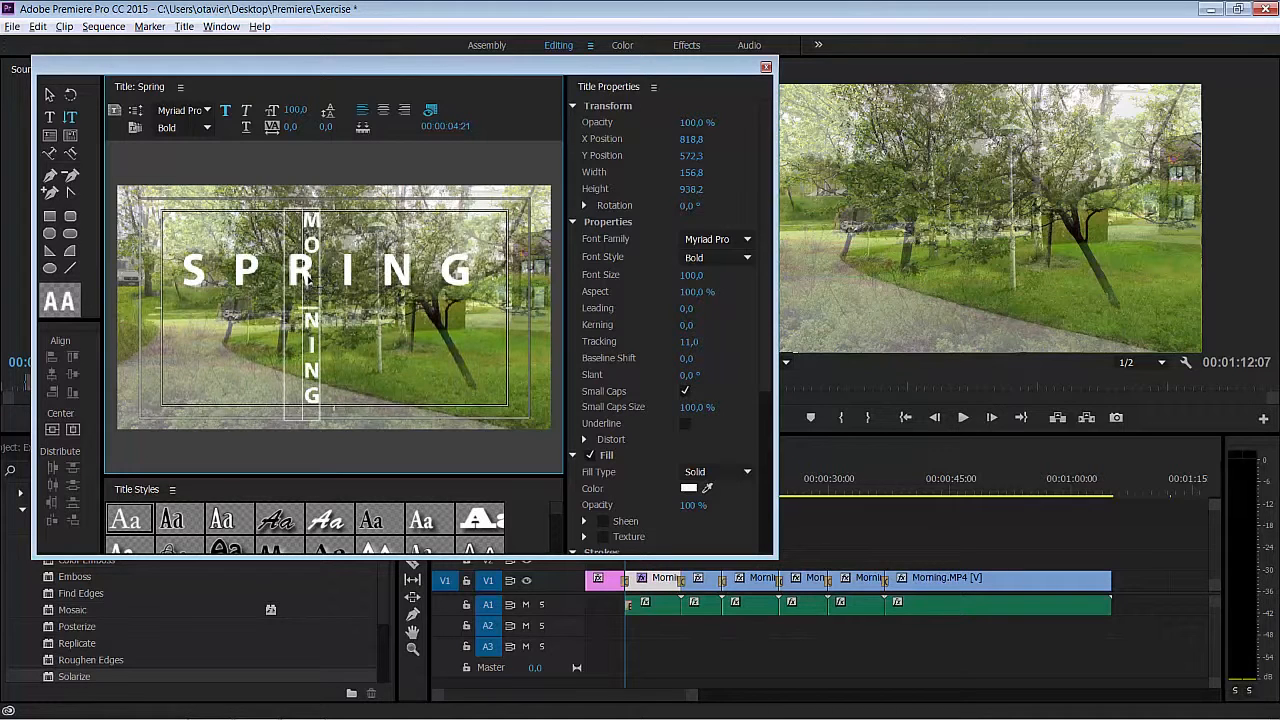
pyautogui.click(48, 95)
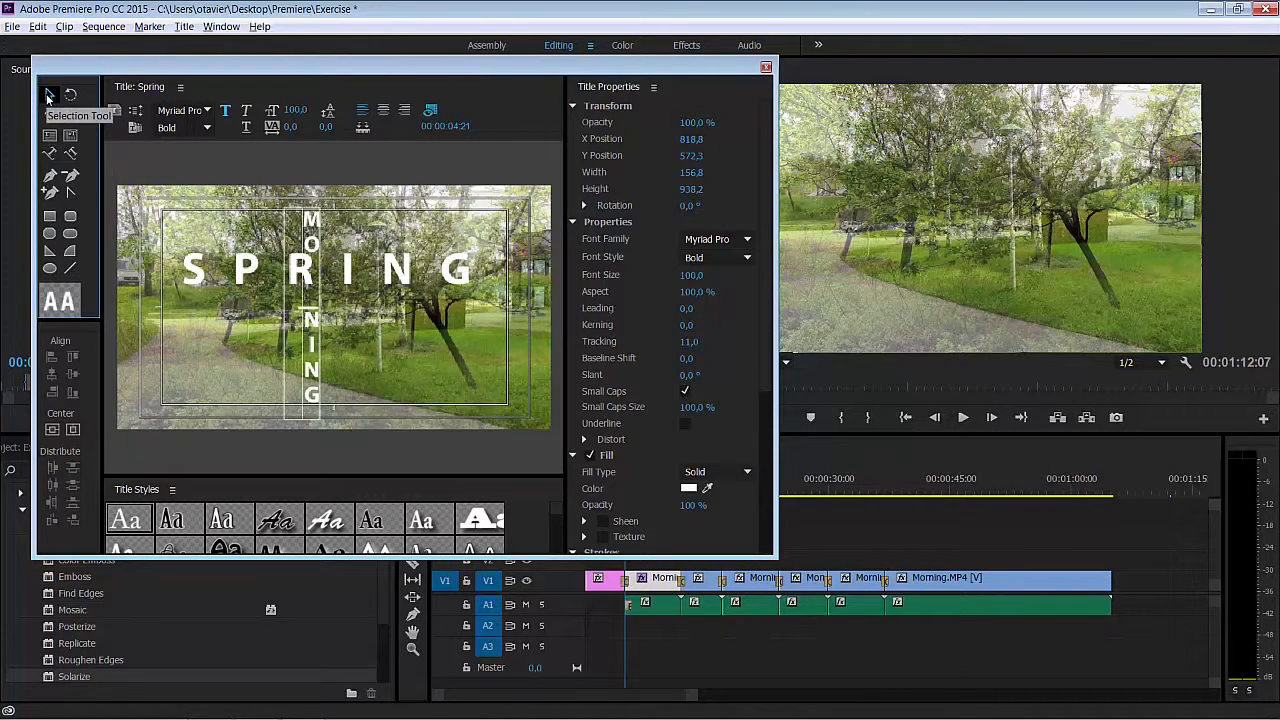
pyautogui.moveTo(315, 393); pyautogui.dragTo(303, 382)
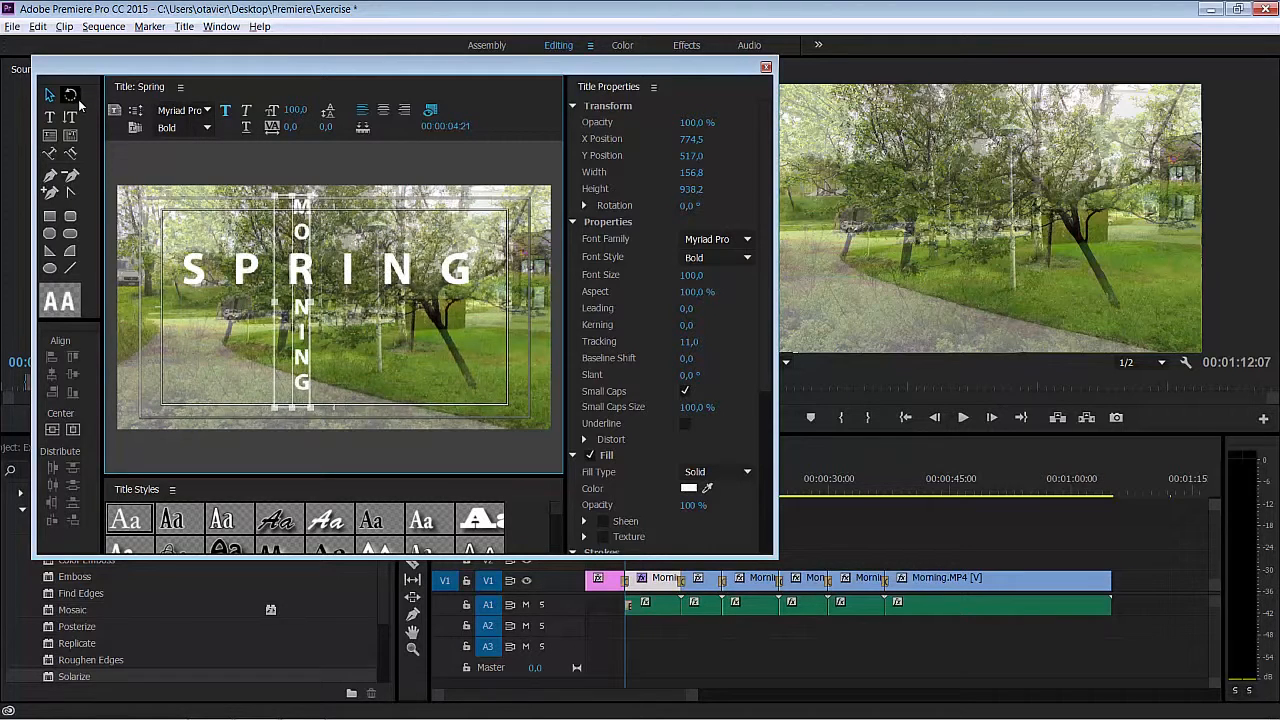
pyautogui.click(49, 96)
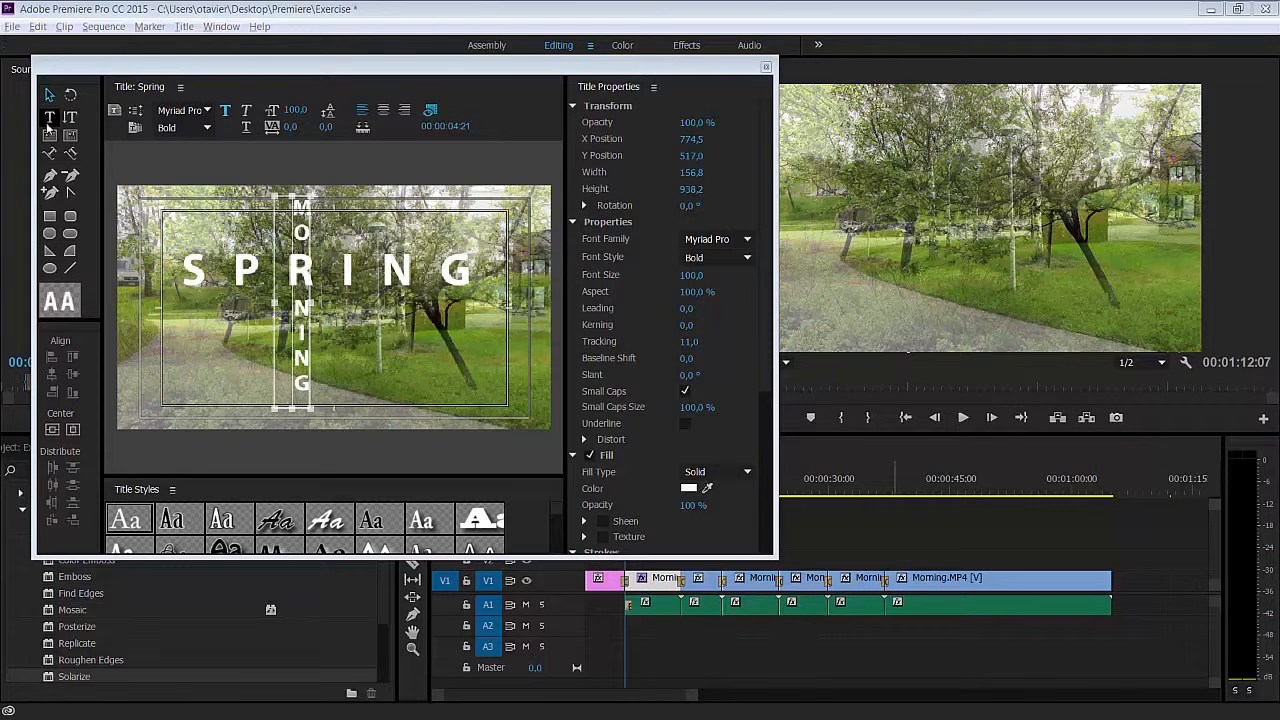
# - Select all the characters of the vertical MORNING text and set their fill type to 4 Color Gradient
pyautogui.click(49, 120)
pyautogui.click(294, 232)
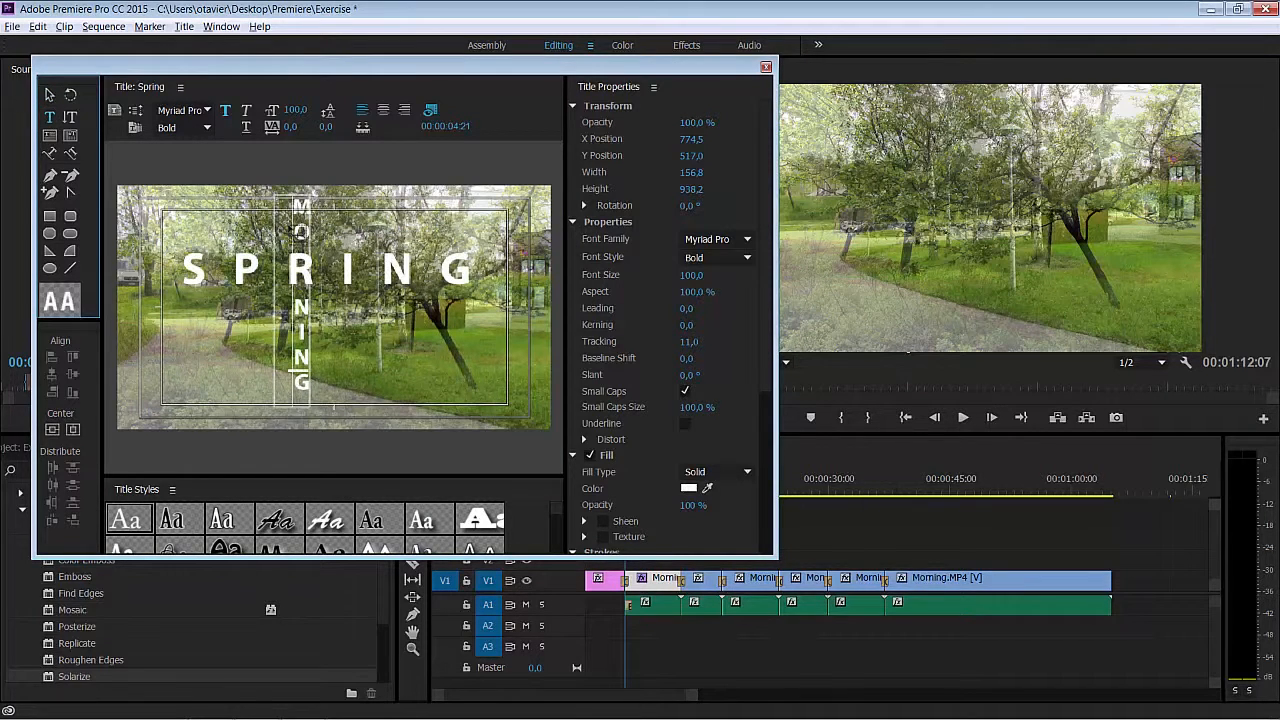
pyautogui.click(302, 240)
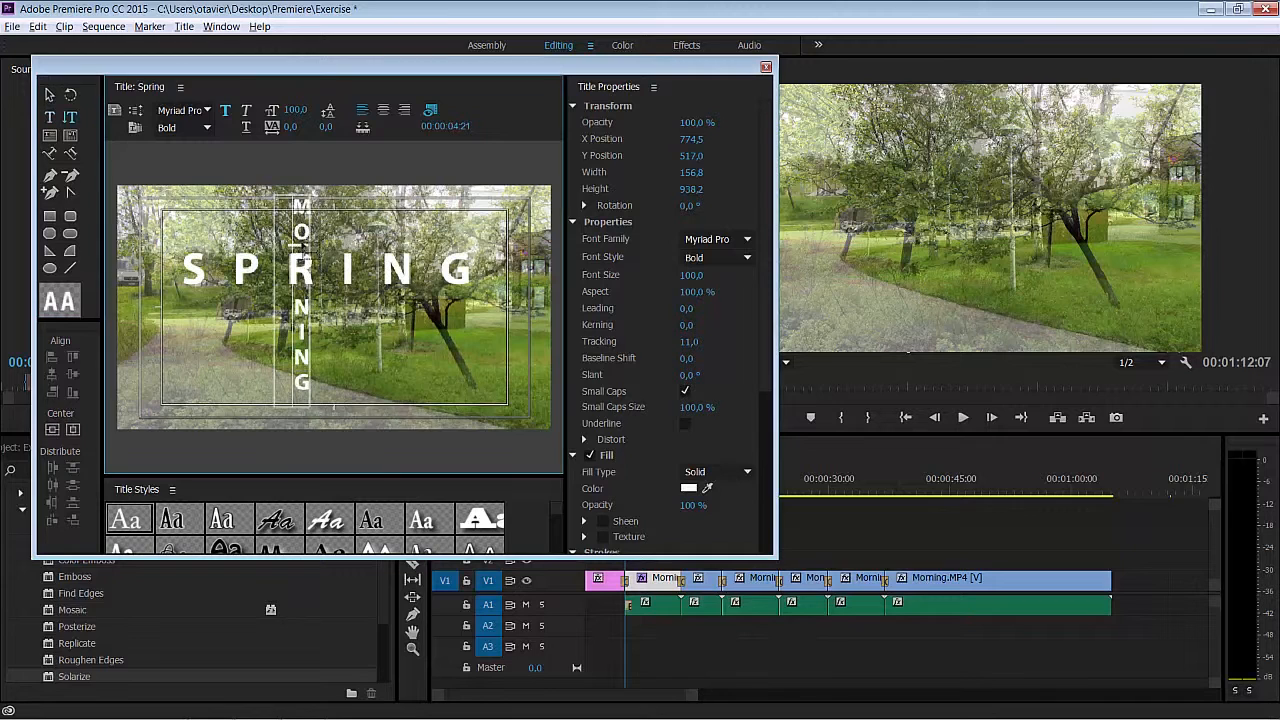
pyautogui.doubleClick(302, 247)
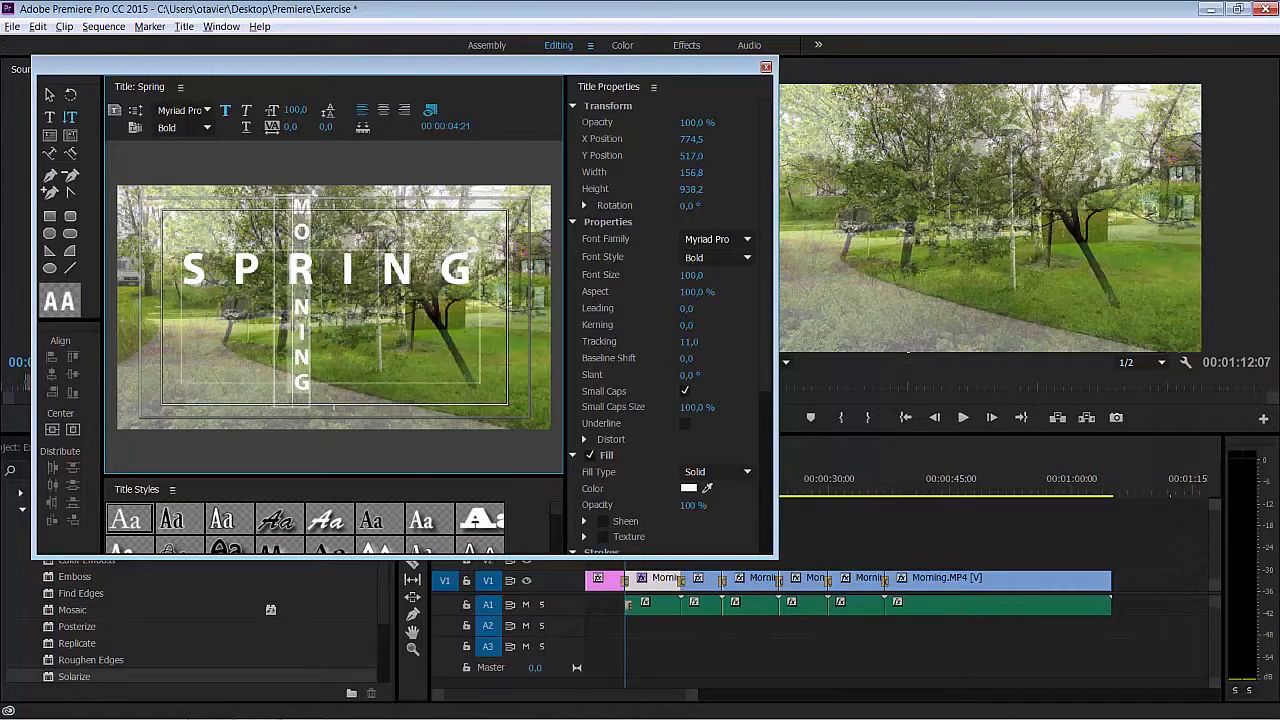
pyautogui.scroll(-2, 765, 360)
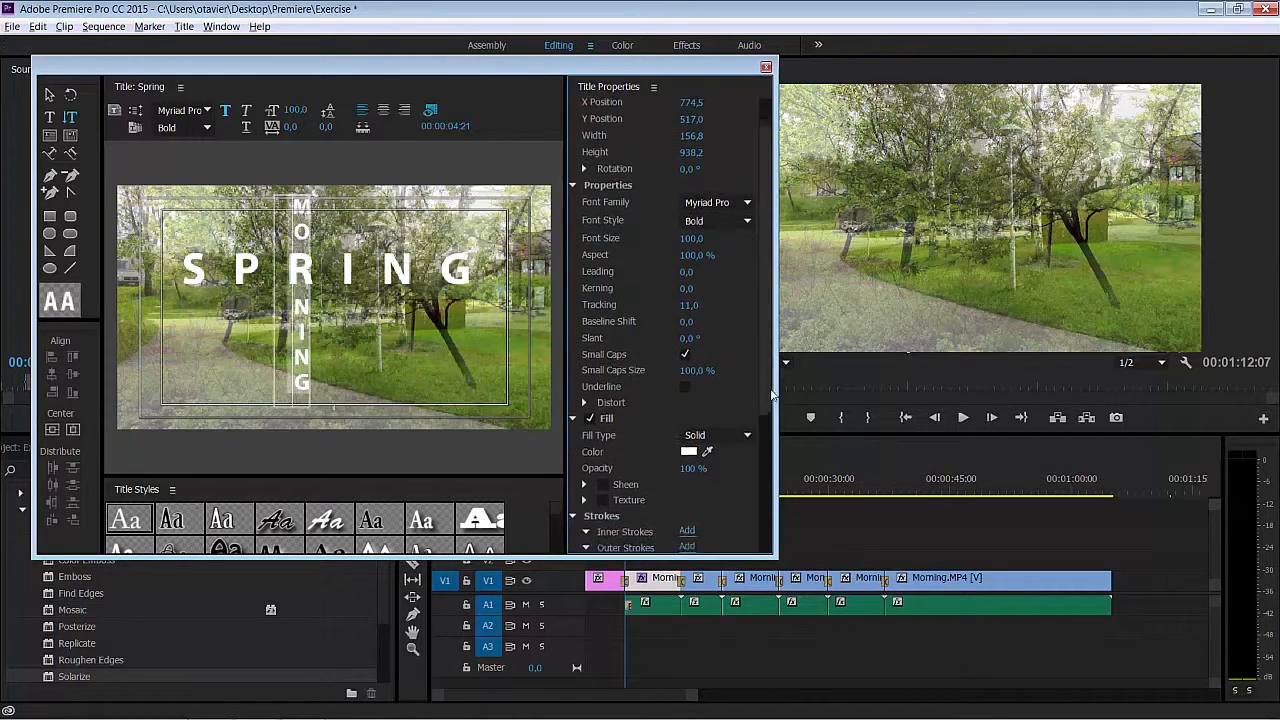
pyautogui.click(747, 406)
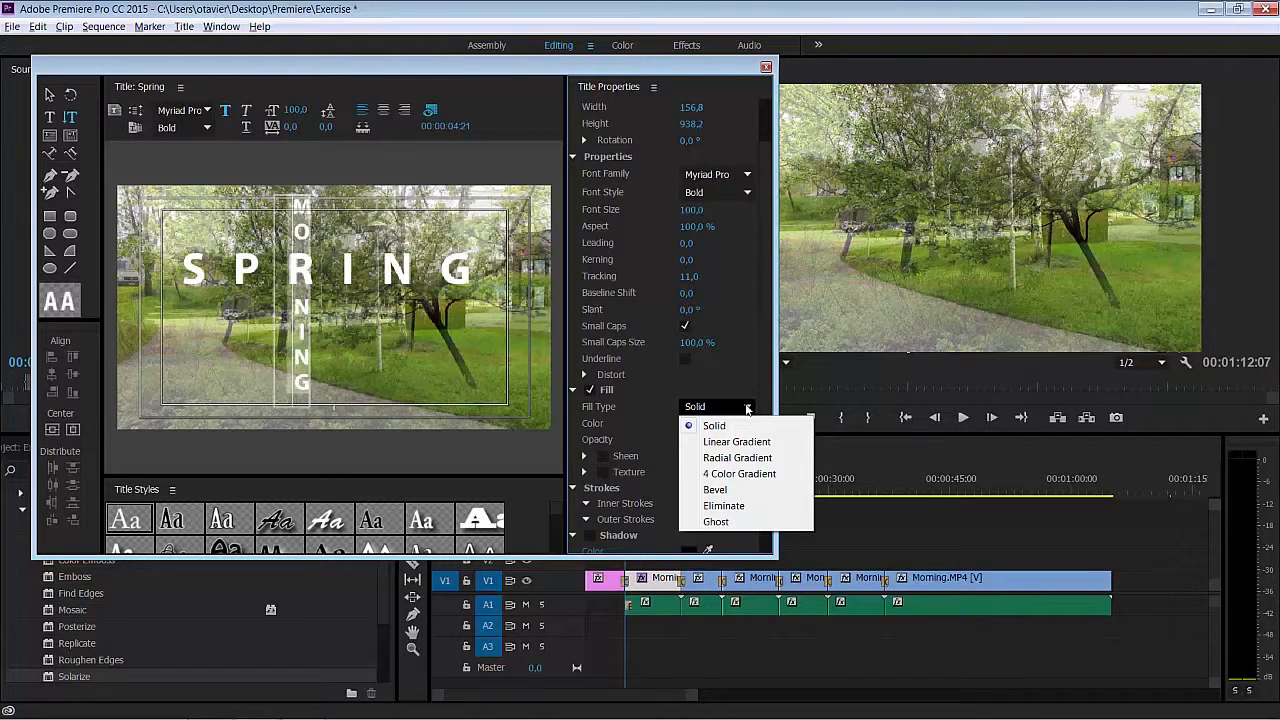
pyautogui.click(744, 474)
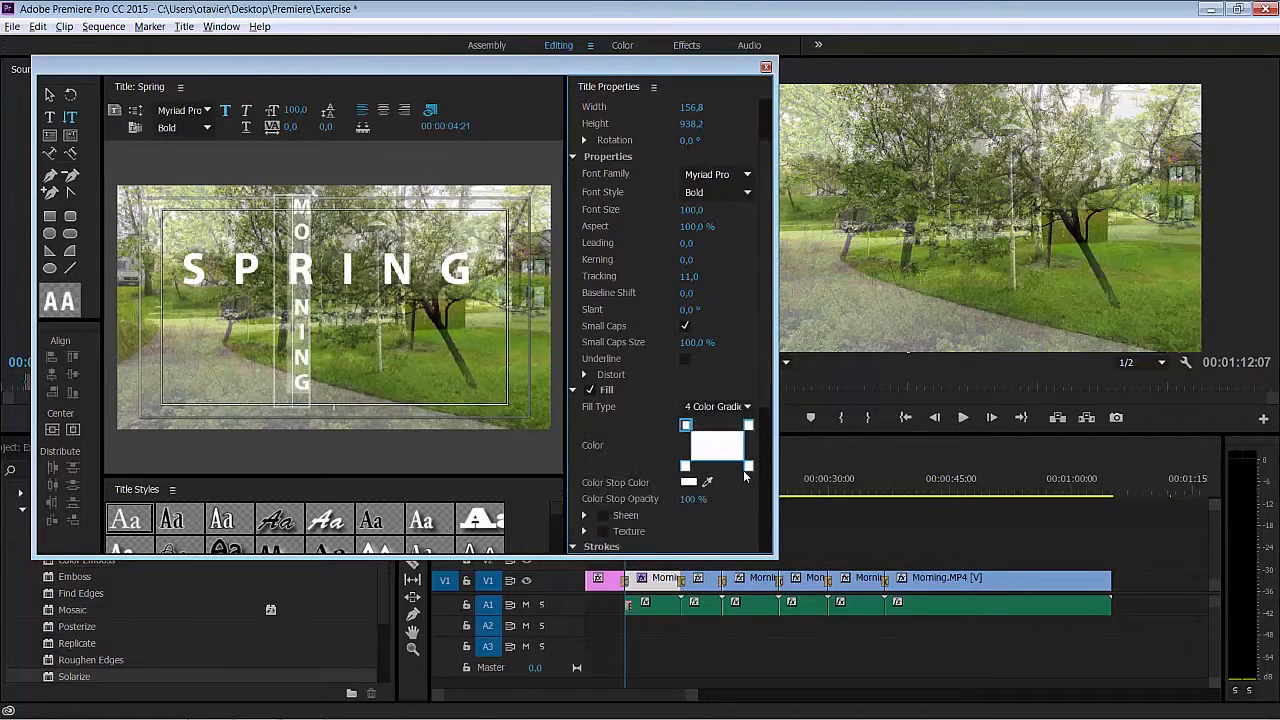
# - Set the upper-left colour stop of the vertical MORNING text's gradient to bright green 0AFB04
pyautogui.doubleClick(686, 426)
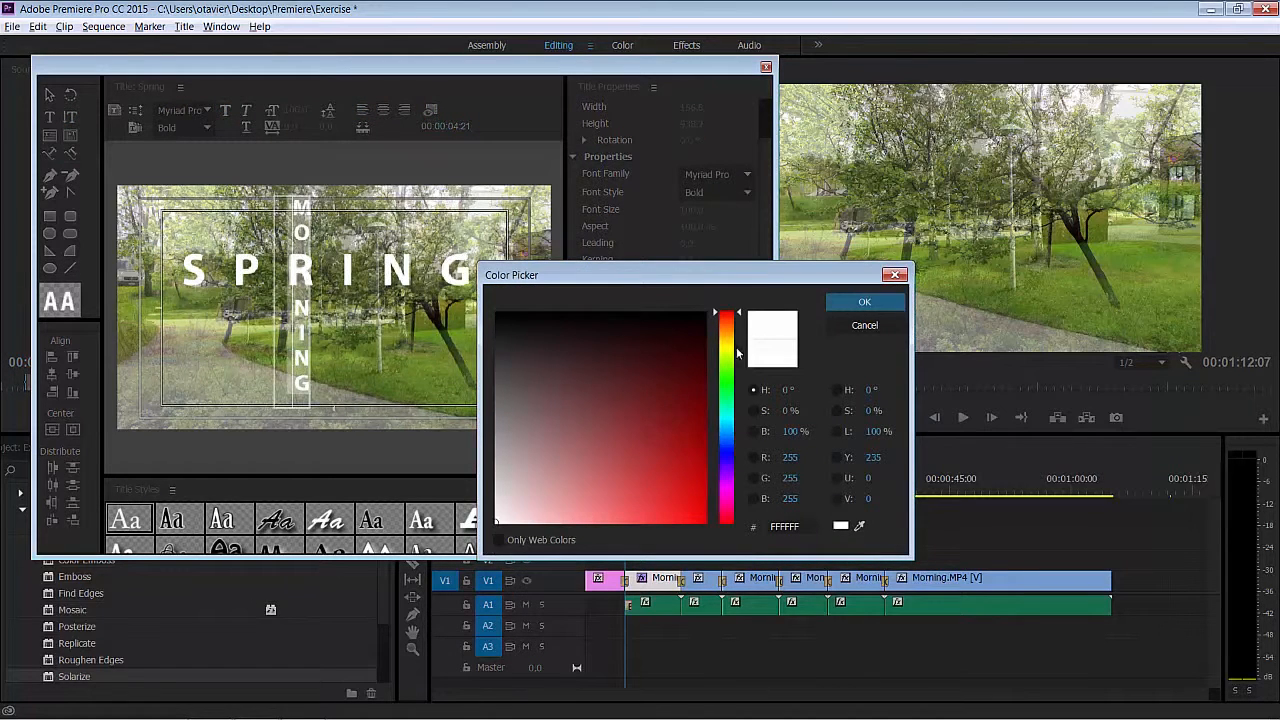
pyautogui.moveTo(740, 315); pyautogui.dragTo(741, 384)
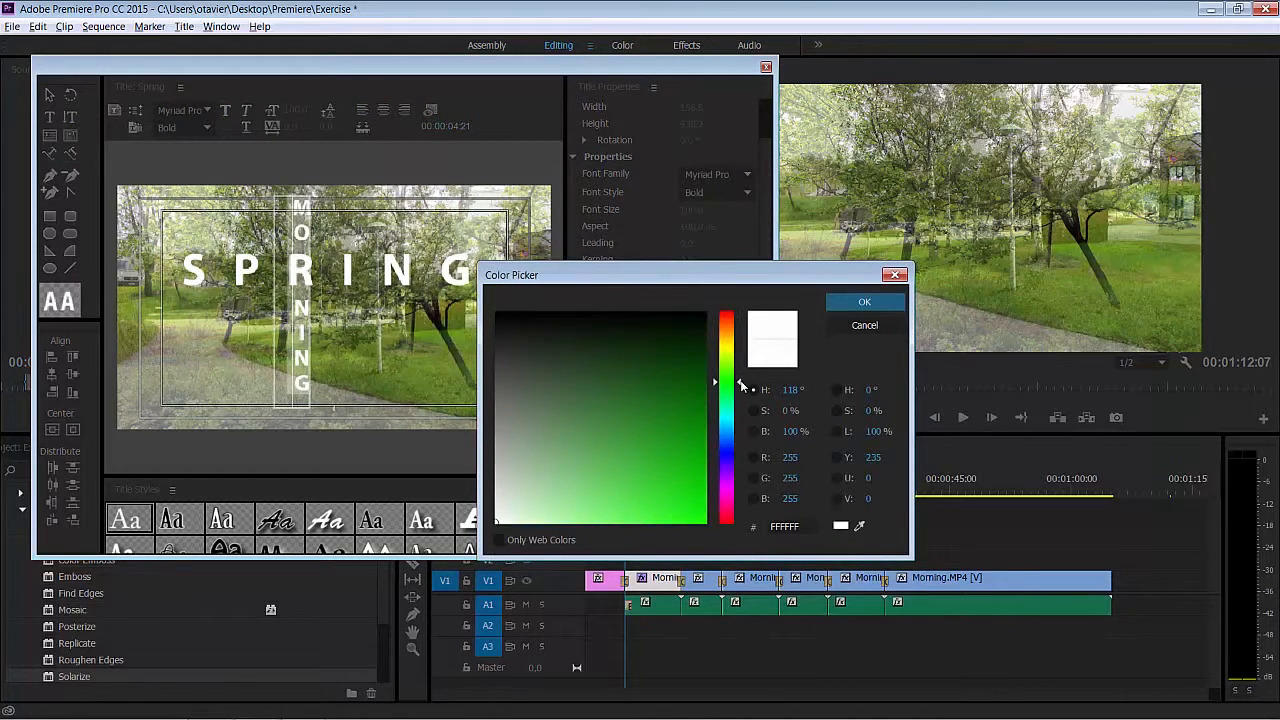
pyautogui.click(703, 519)
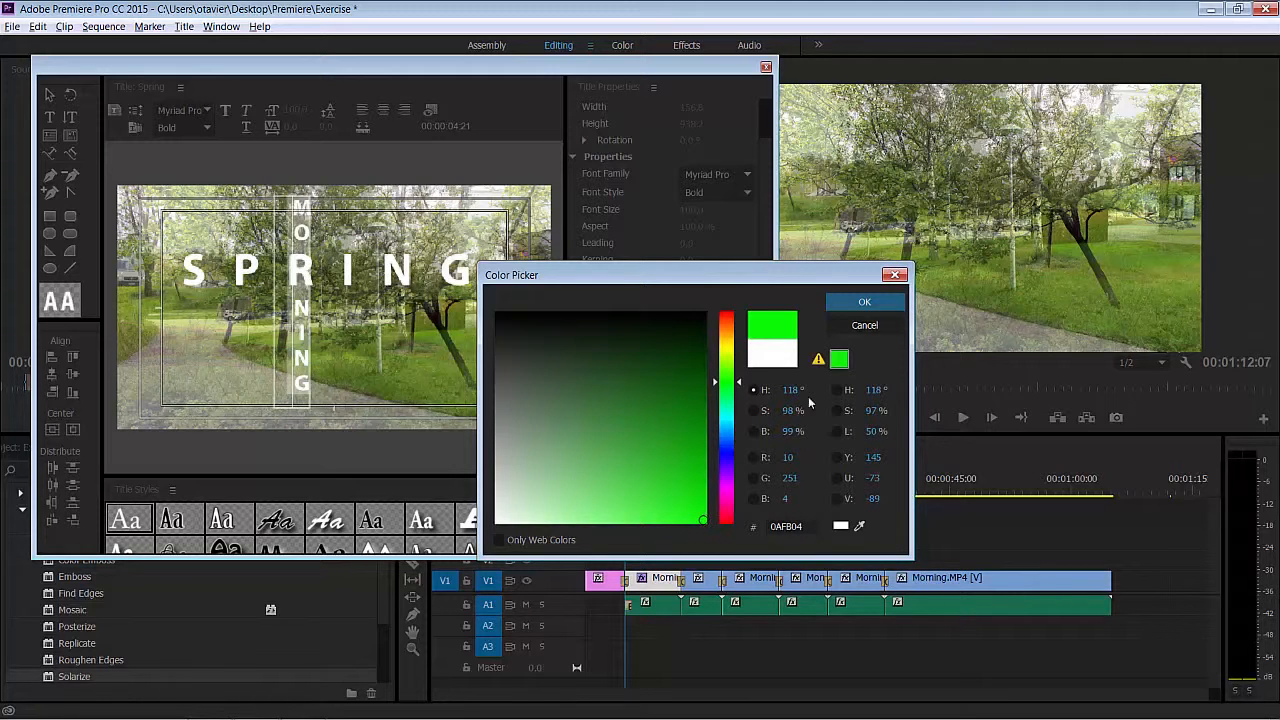
pyautogui.click(850, 303)
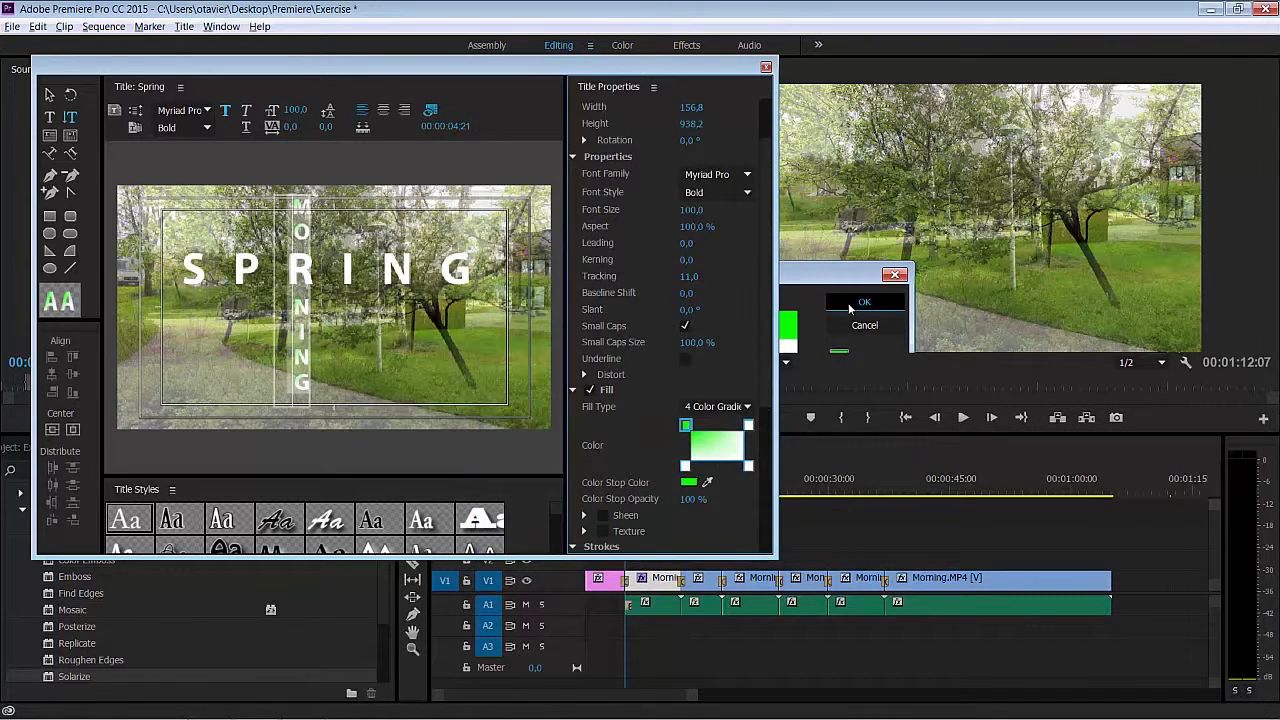
# - Give all the SPRING characters a 4 Color Gradient fill with the upper-left stop in green 02FC1D, and close the title editor
pyautogui.click(239, 270)
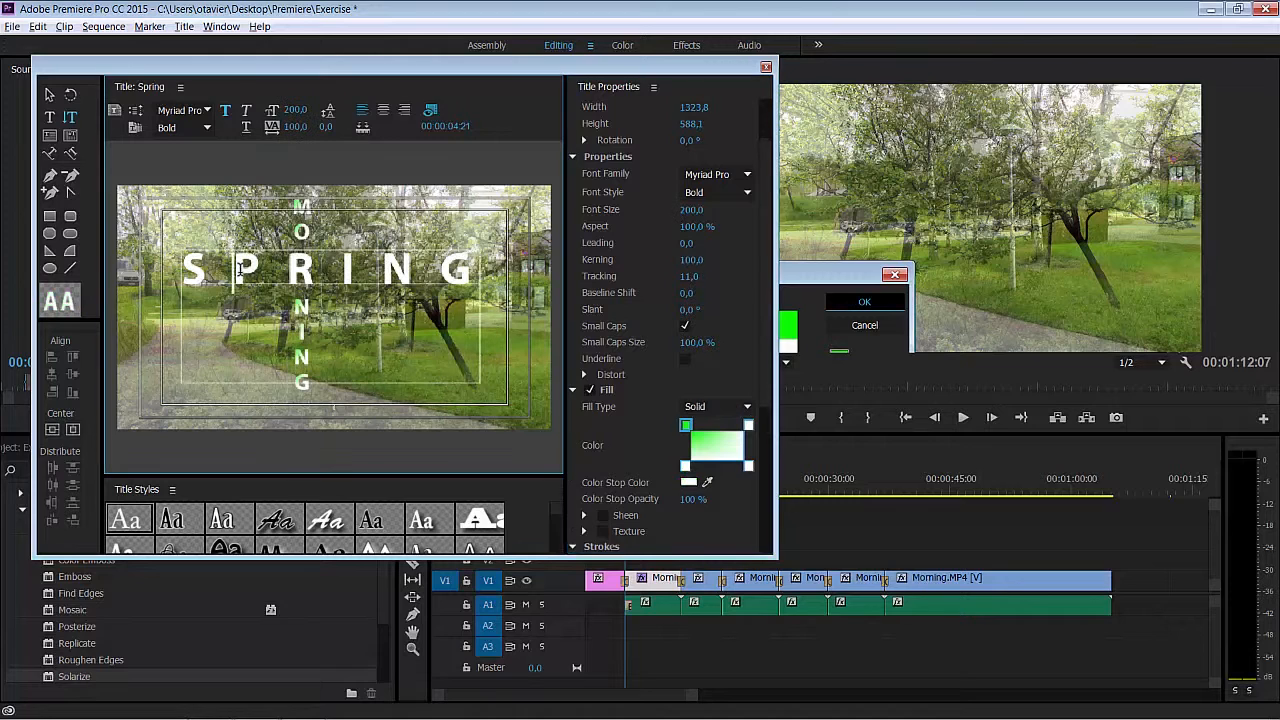
pyautogui.hotkey('ctrl', 'a')
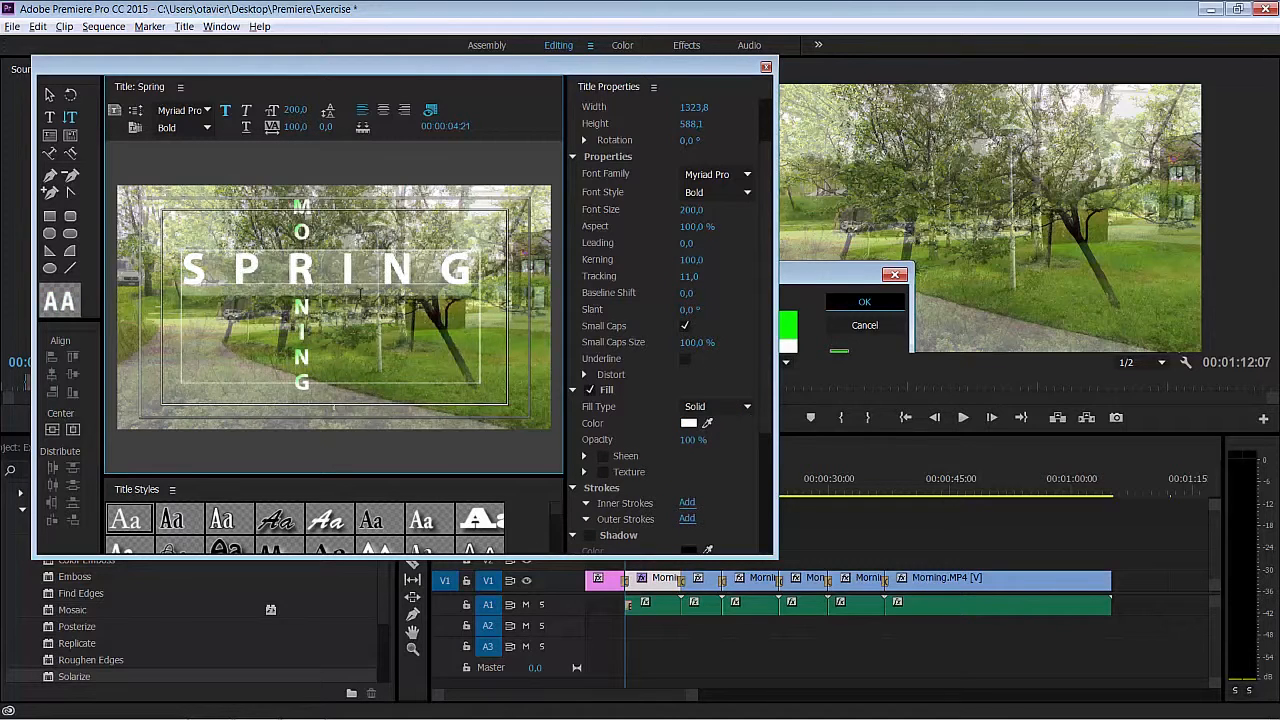
pyautogui.click(700, 407)
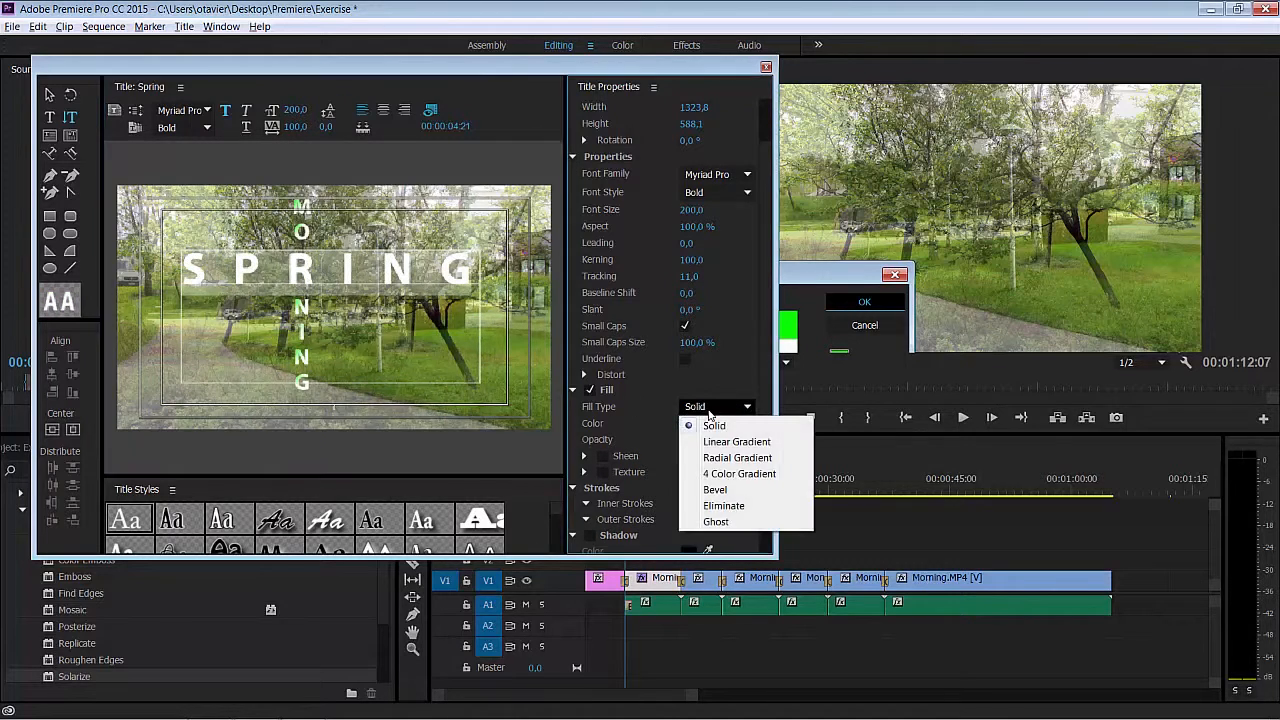
pyautogui.click(720, 473)
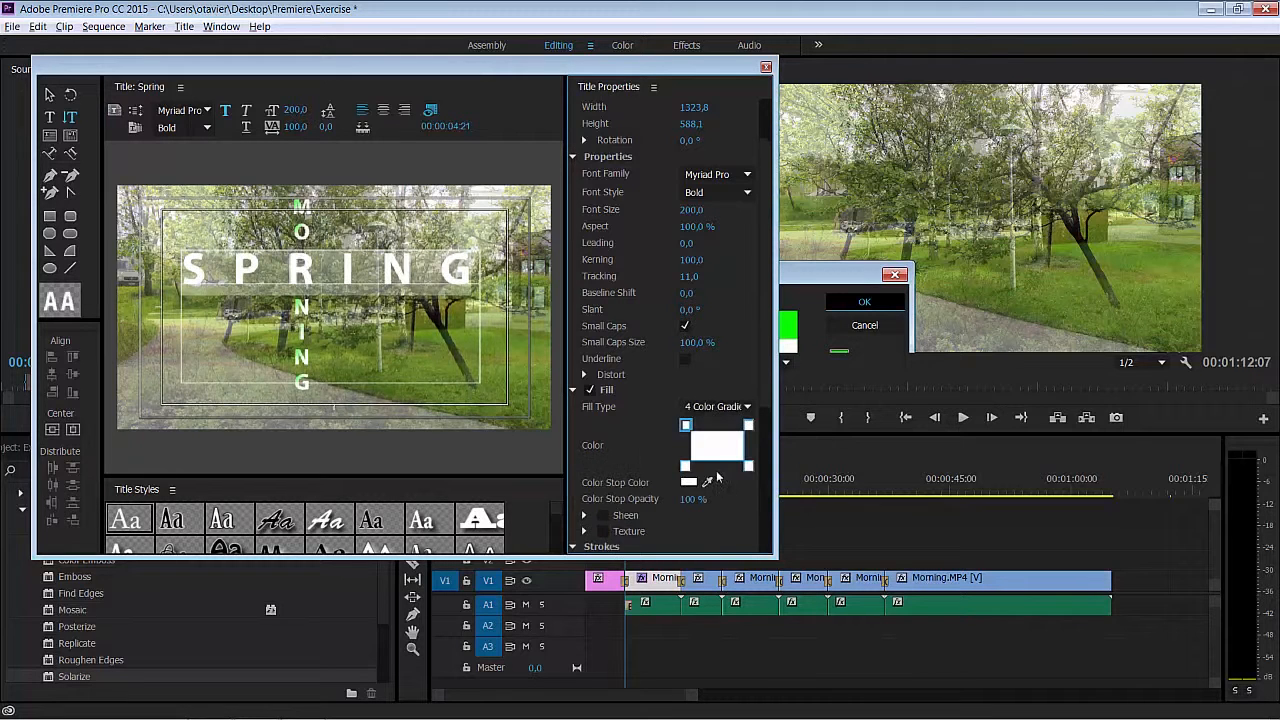
pyautogui.doubleClick(686, 427)
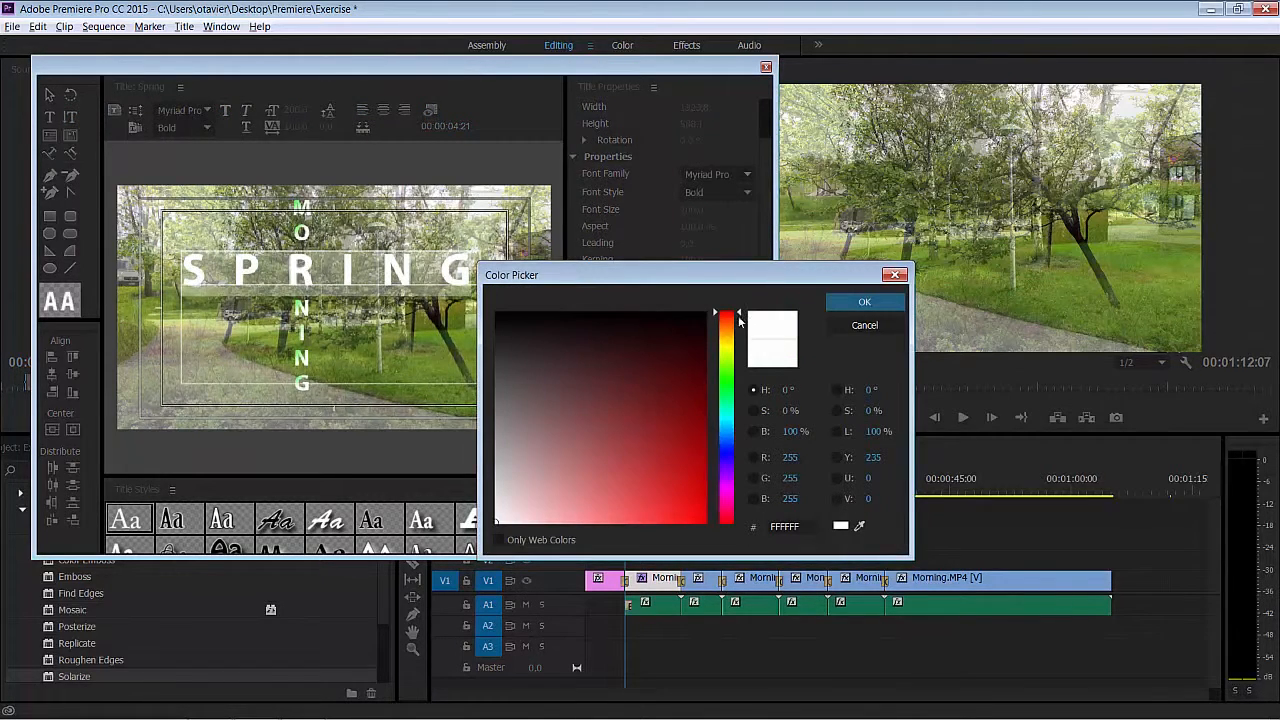
pyautogui.moveTo(741, 318); pyautogui.dragTo(741, 389)
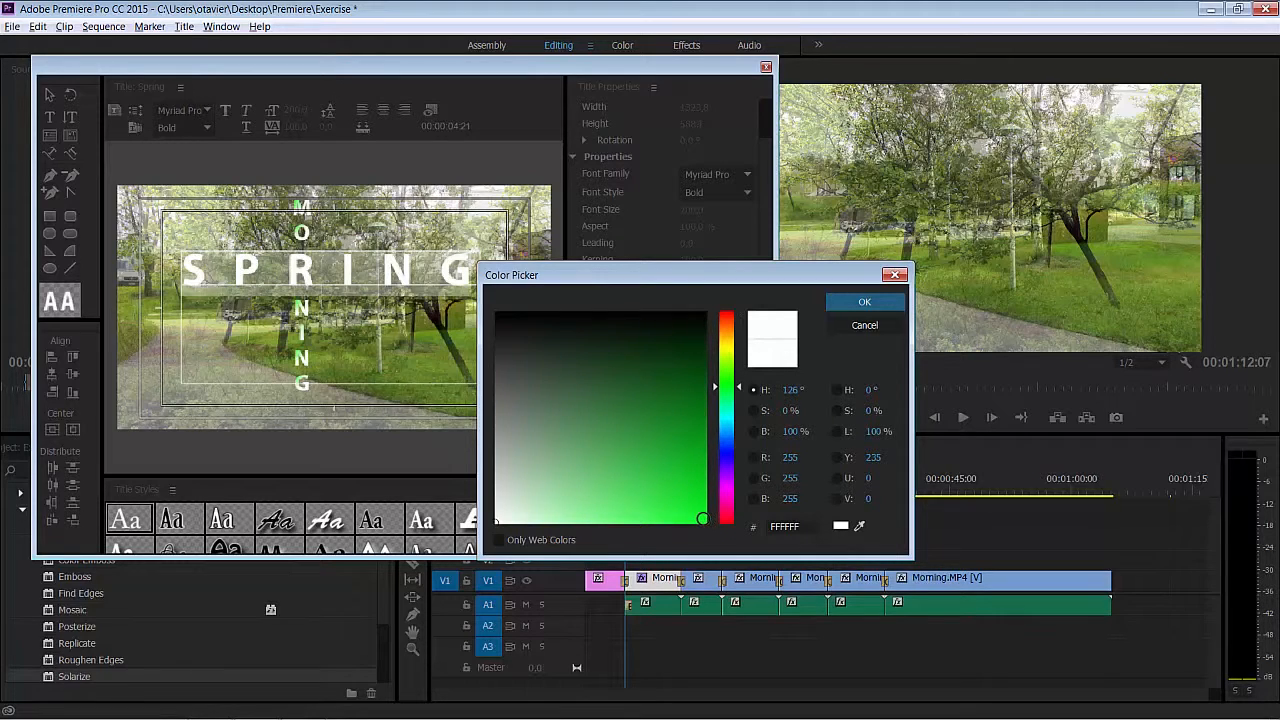
pyautogui.click(704, 520)
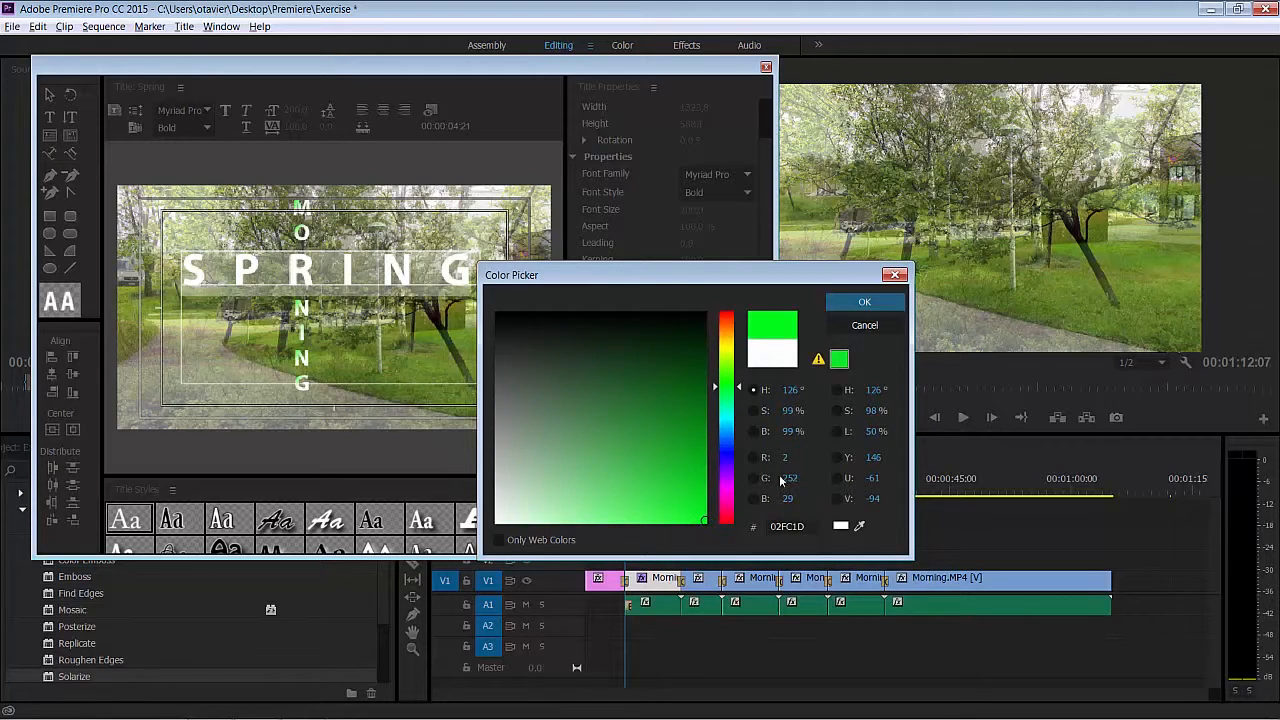
pyautogui.click(864, 304)
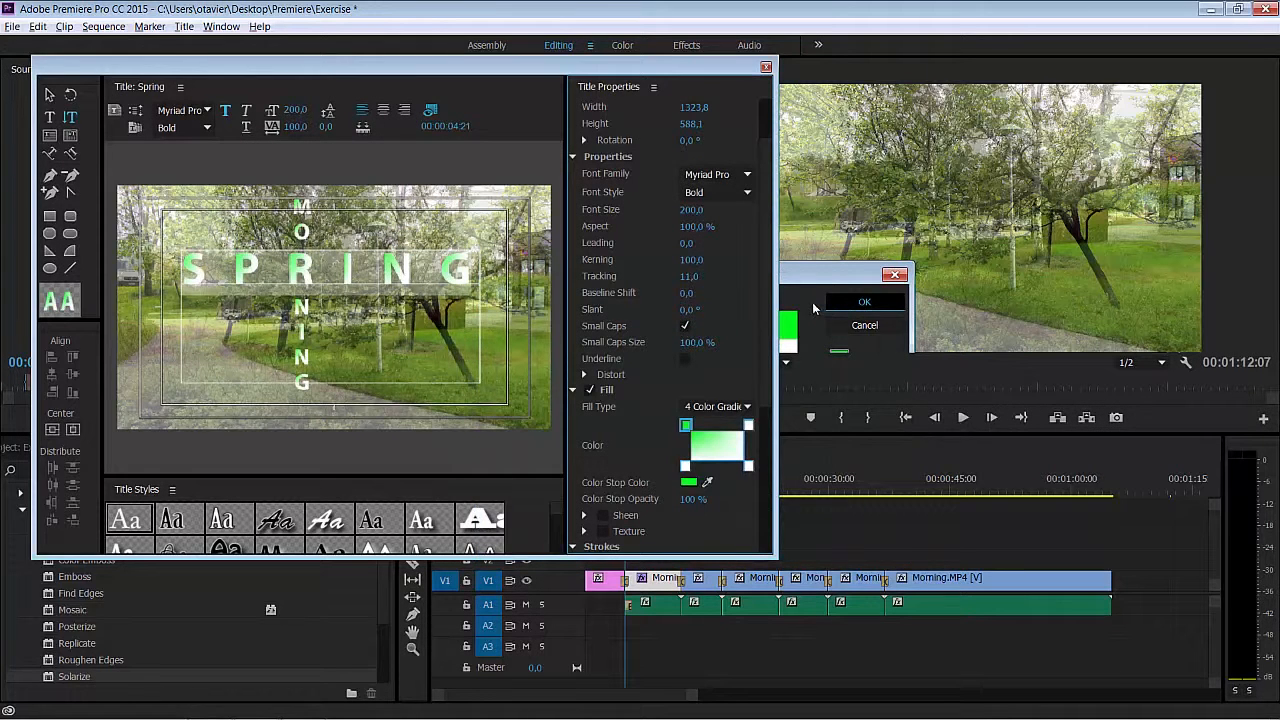
pyautogui.click(766, 68)
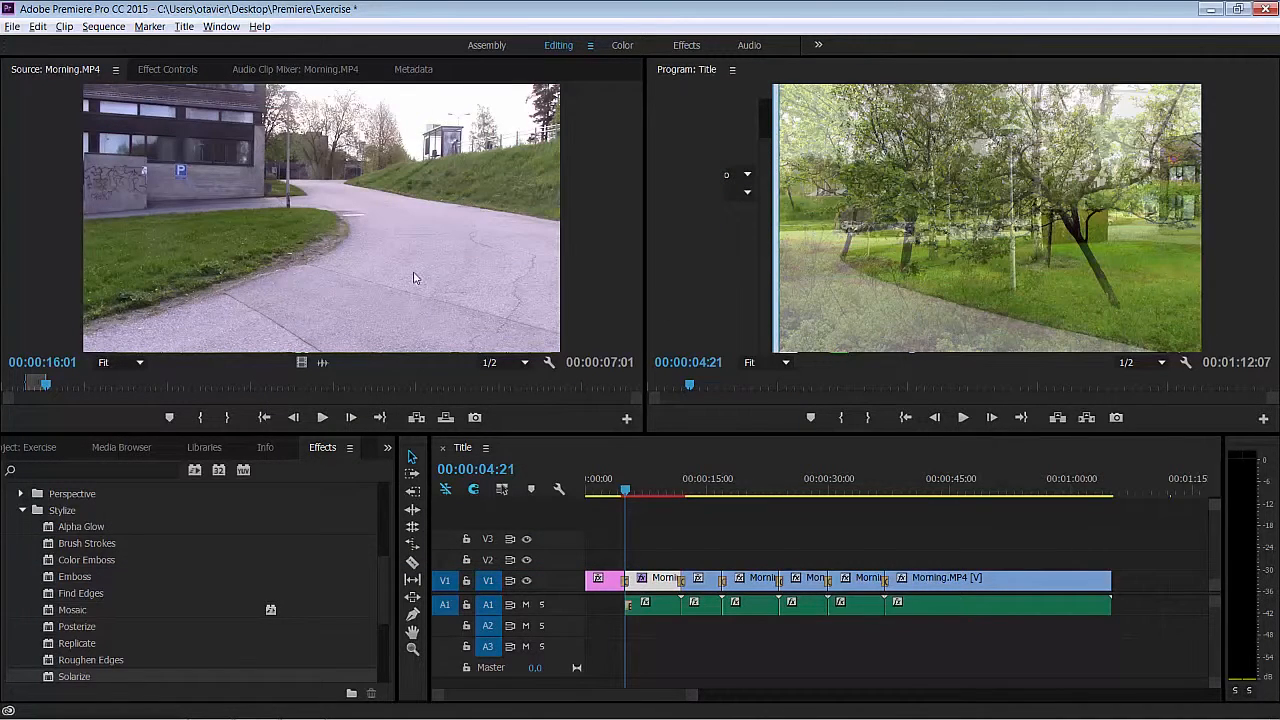
# - Place the Spring title on track V2 at the start of the sequence and preview it at 00:00:01:06
pyautogui.click(45, 449)
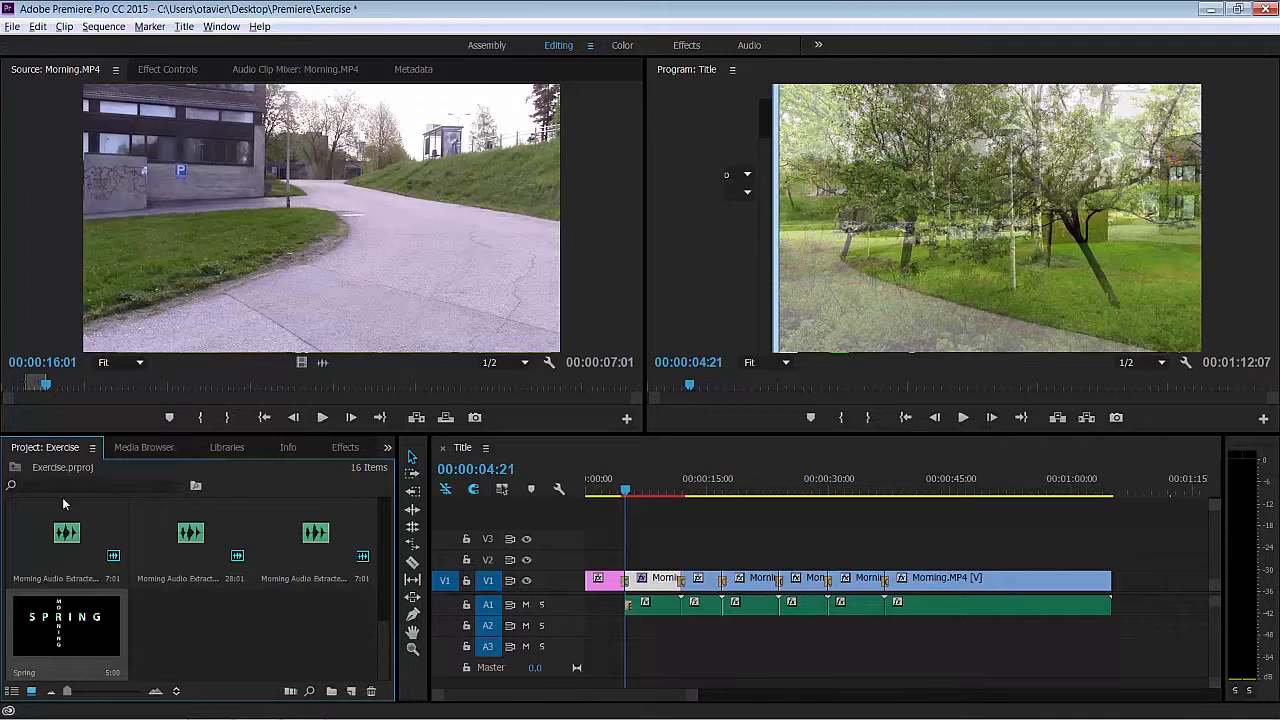
pyautogui.moveTo(66, 638); pyautogui.dragTo(593, 562)
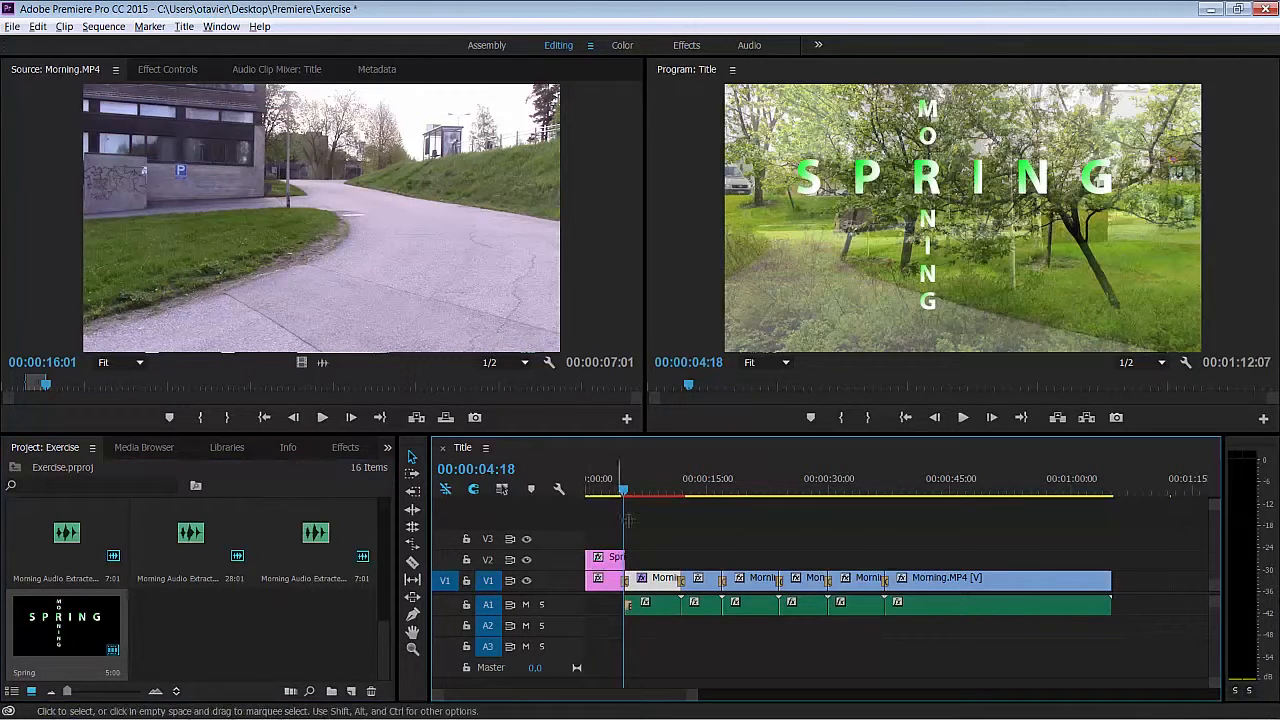
pyautogui.moveTo(624, 489); pyautogui.dragTo(598, 497)
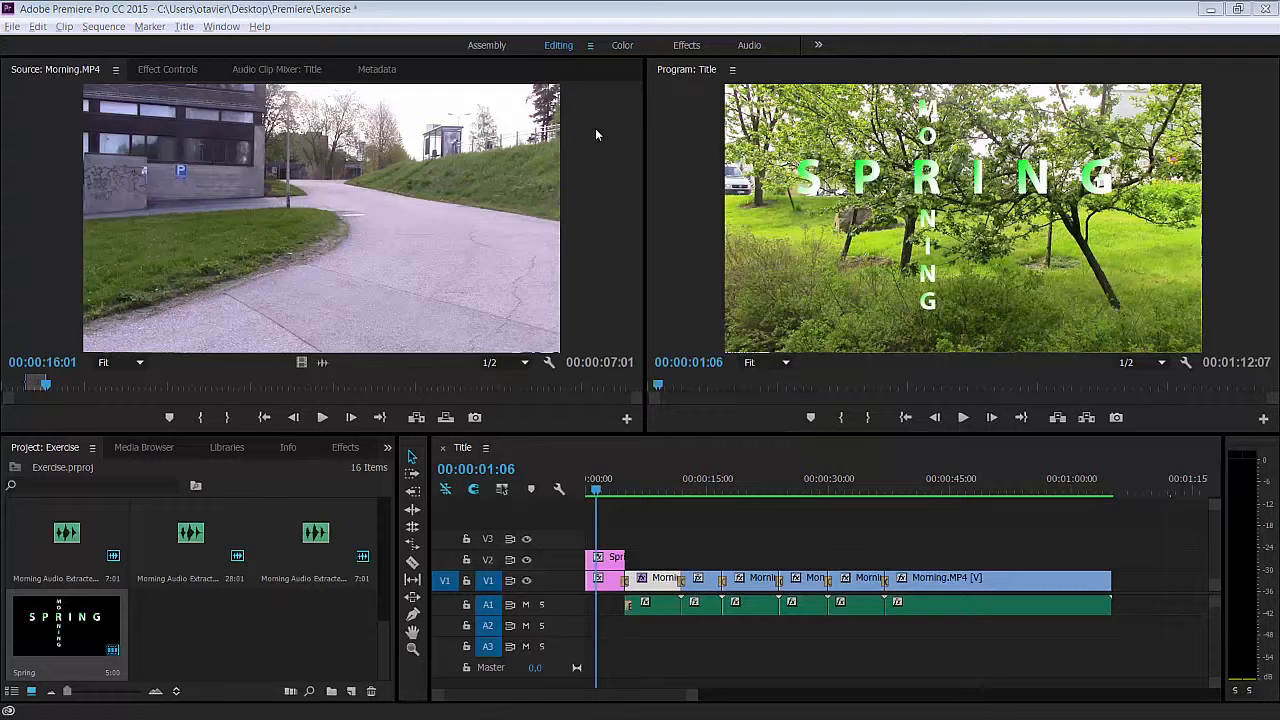
# - Open the media export settings for the Title sequence and choose the H.264 format
pyautogui.click(13, 26)
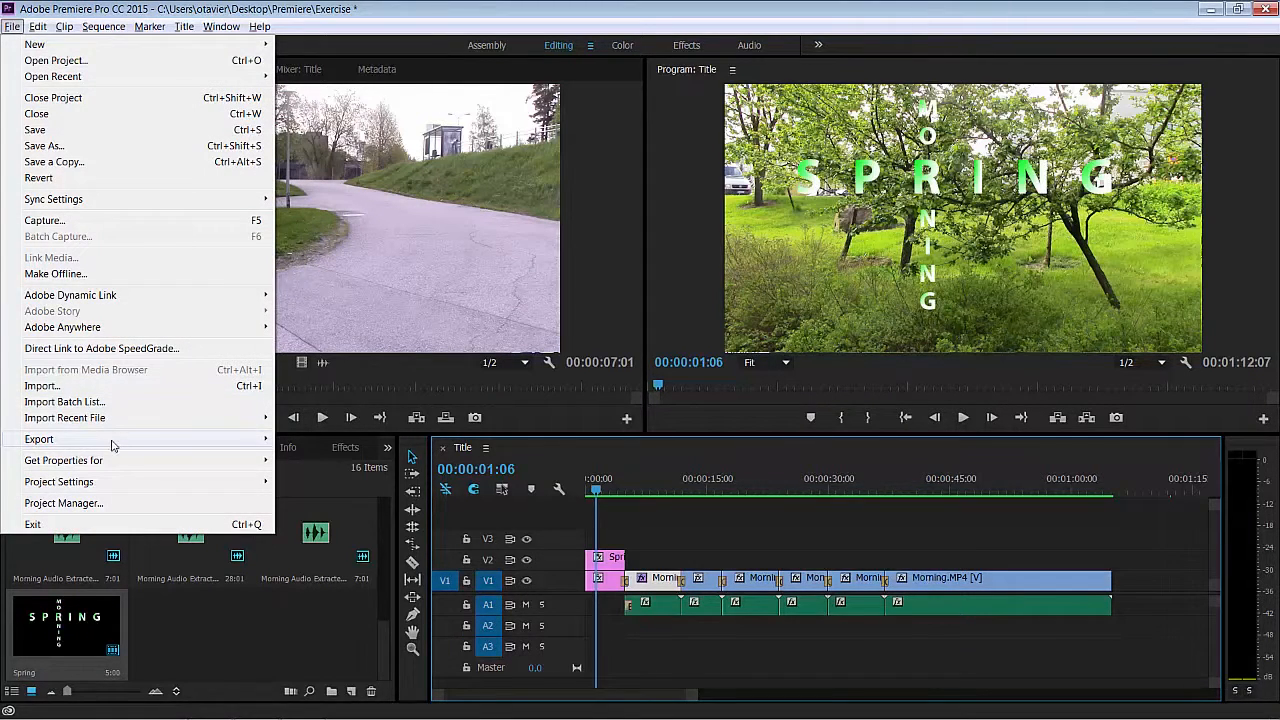
pyautogui.moveTo(113, 444)
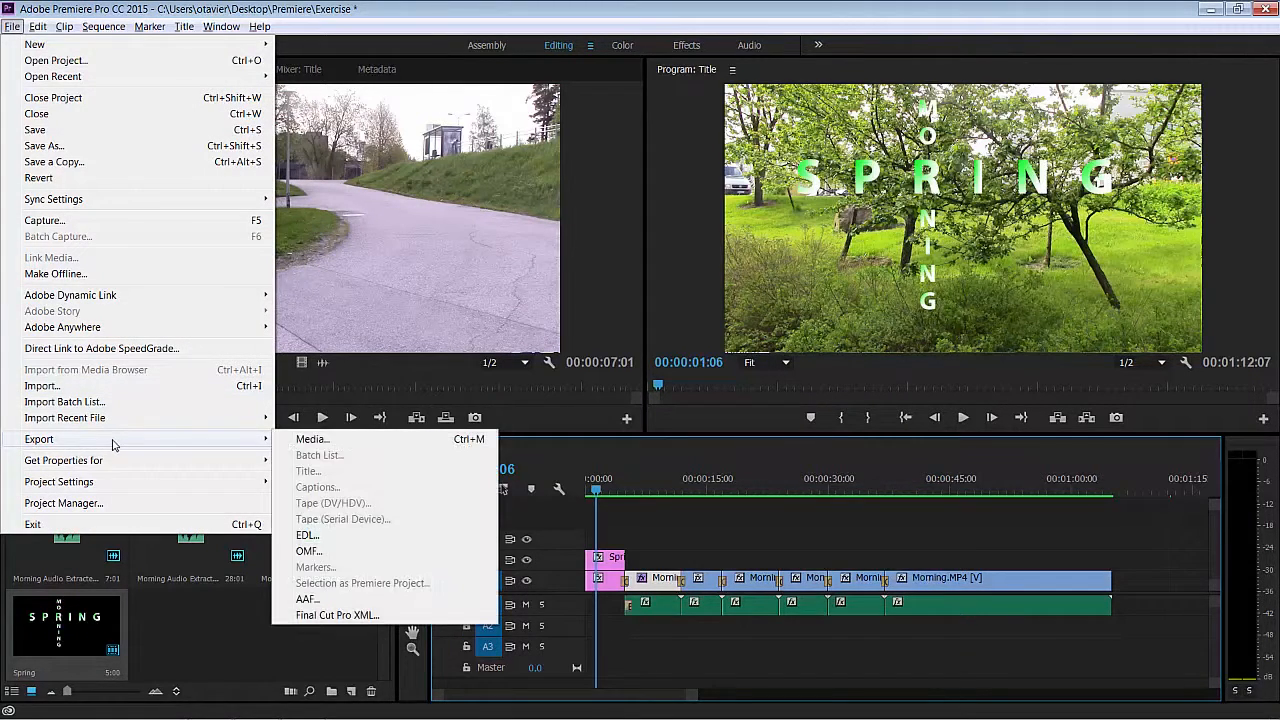
pyautogui.click(300, 441)
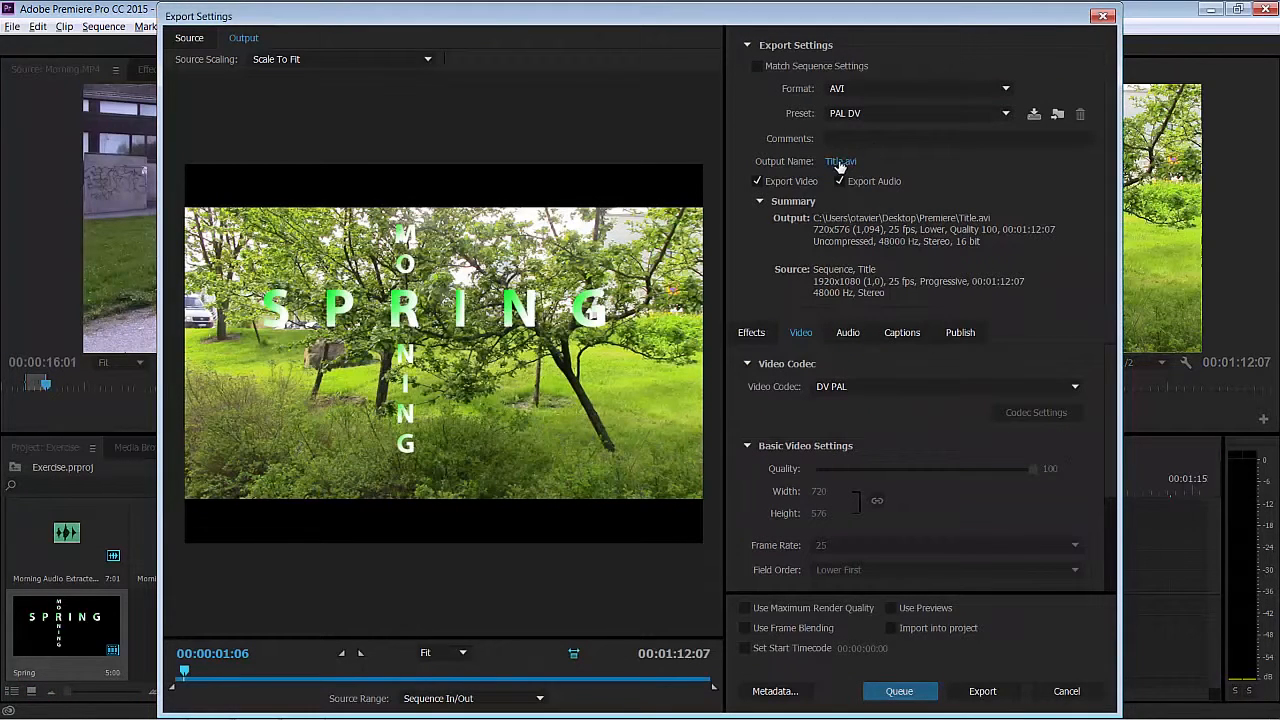
pyautogui.click(1007, 92)
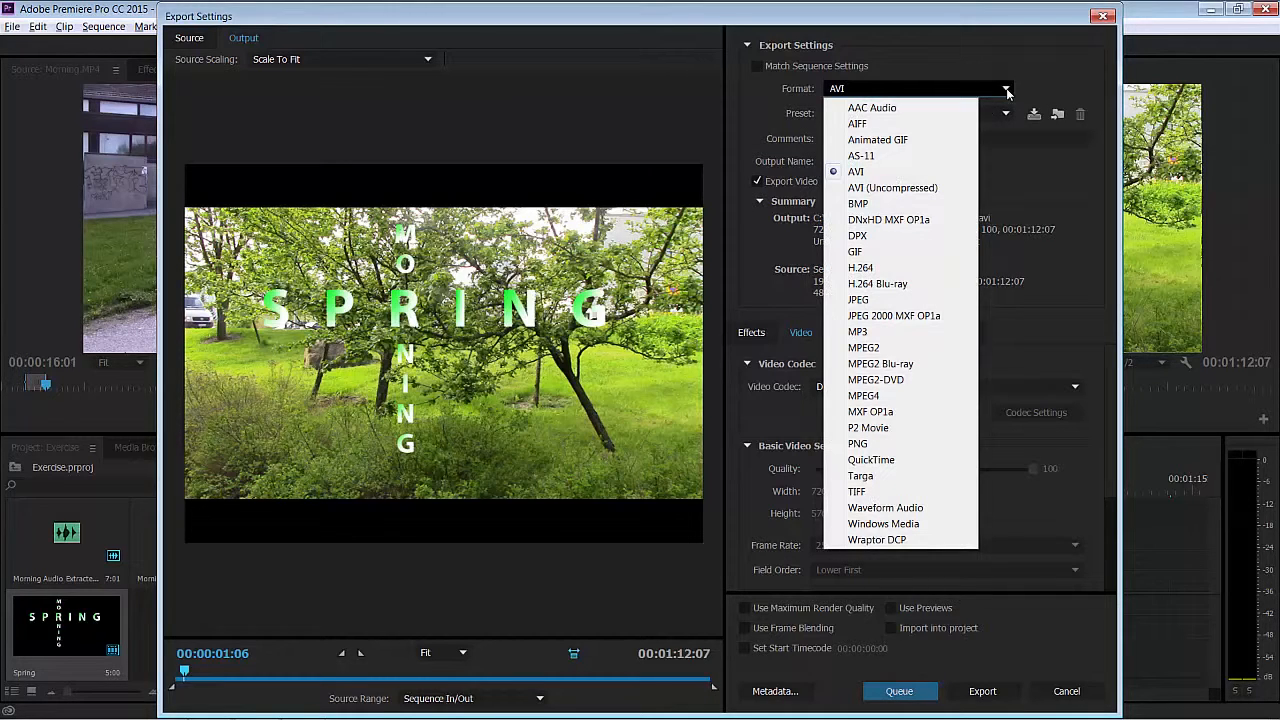
pyautogui.click(862, 268)
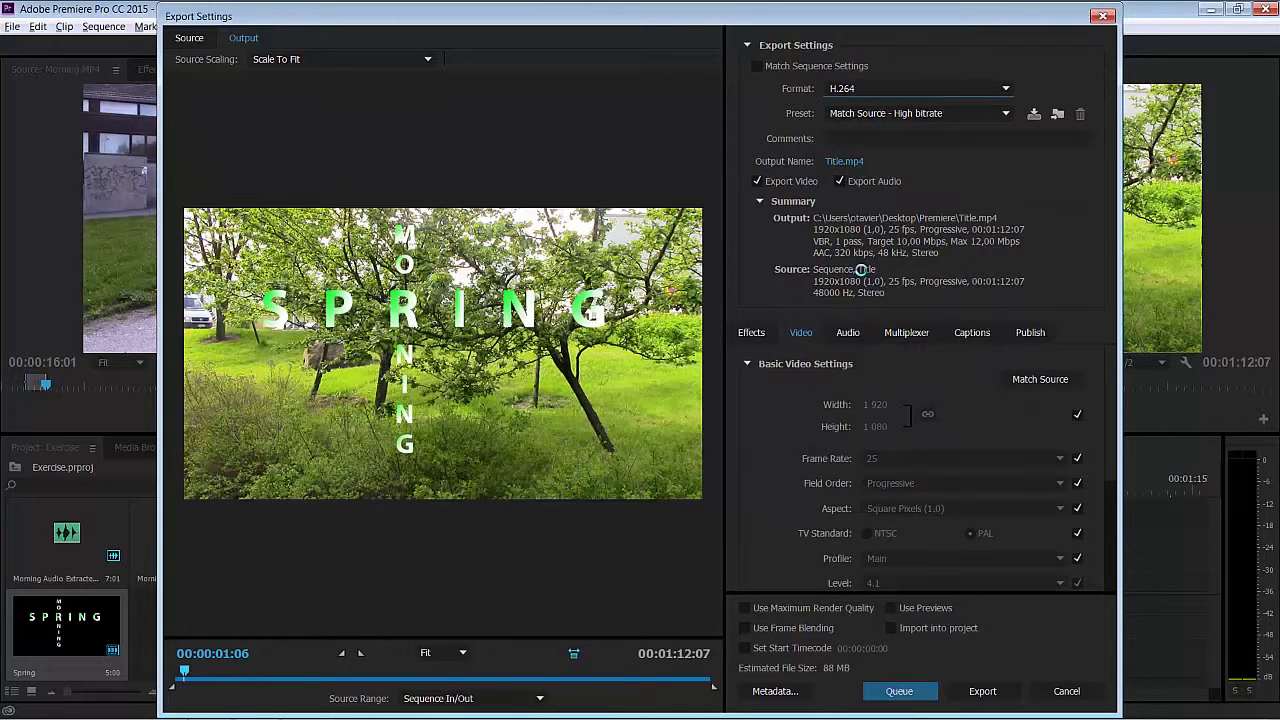
# - Name the output file Video in the desktop's Premiere folder, review the bitrate settings and export the sequence
pyautogui.click(846, 162)
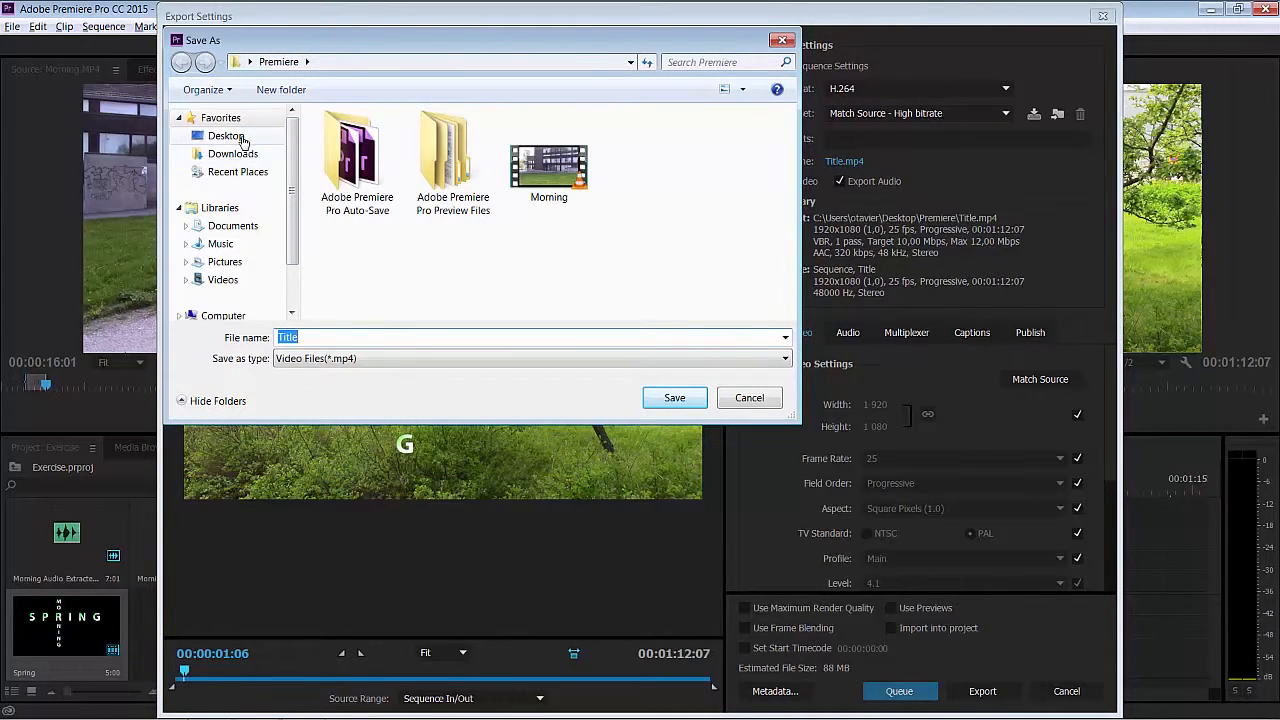
pyautogui.click(238, 137)
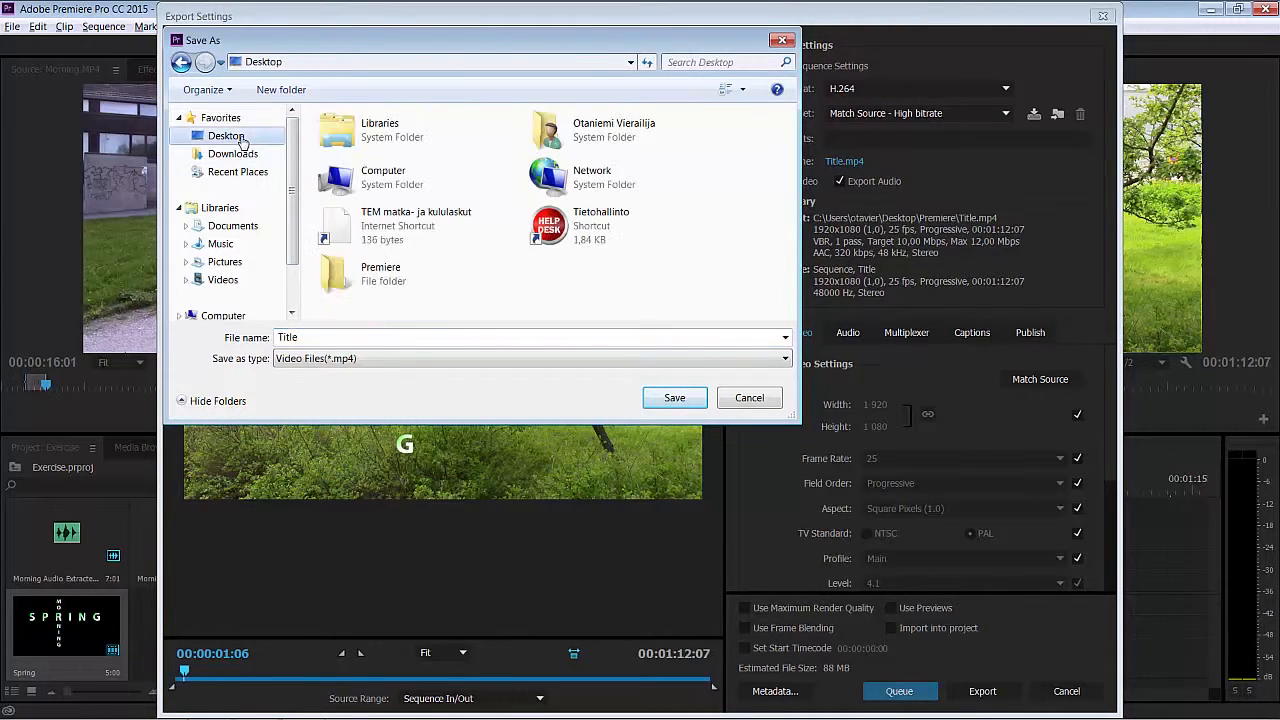
pyautogui.doubleClick(417, 290)
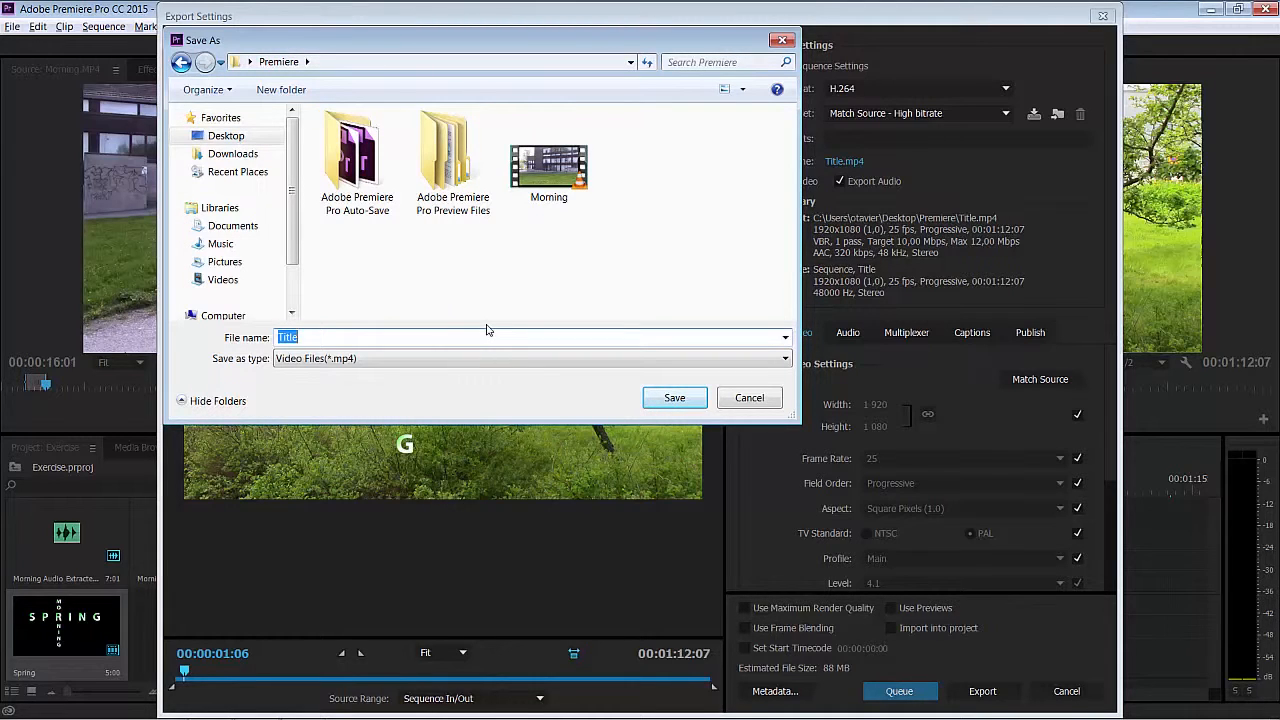
pyautogui.write('Video')
pyautogui.click(674, 398)
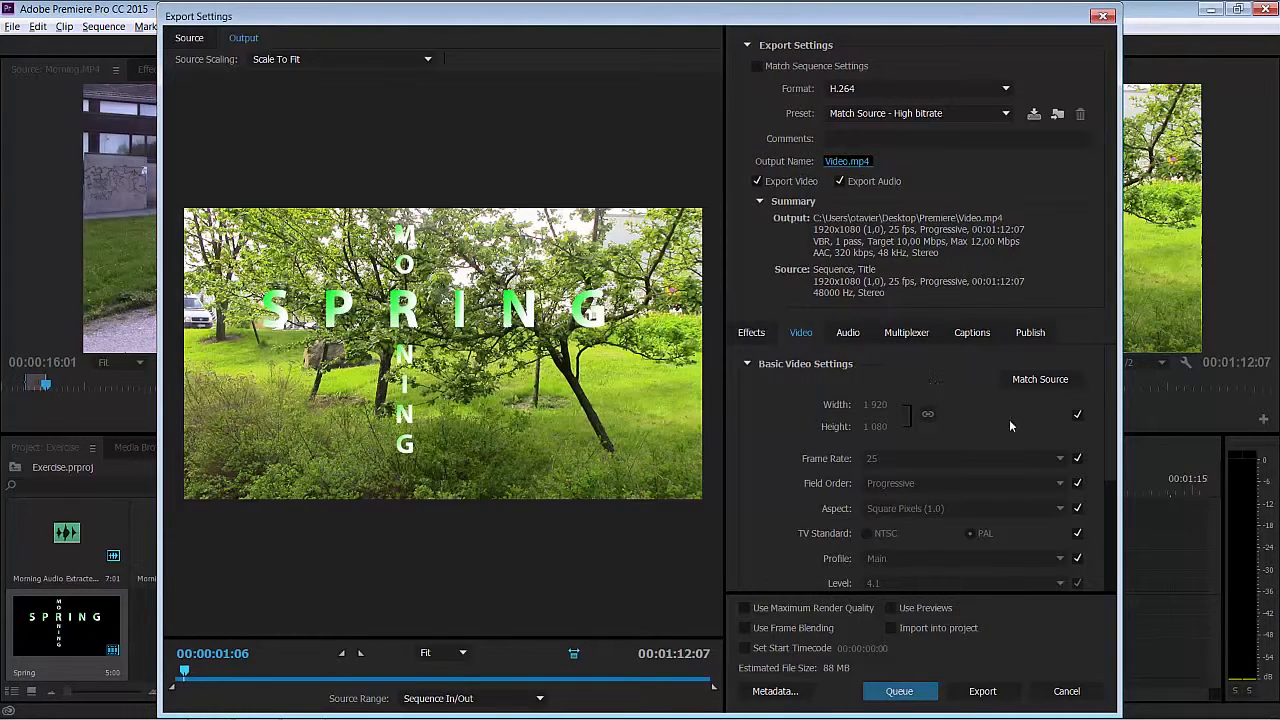
pyautogui.moveTo(1110, 444); pyautogui.dragTo(1110, 502)
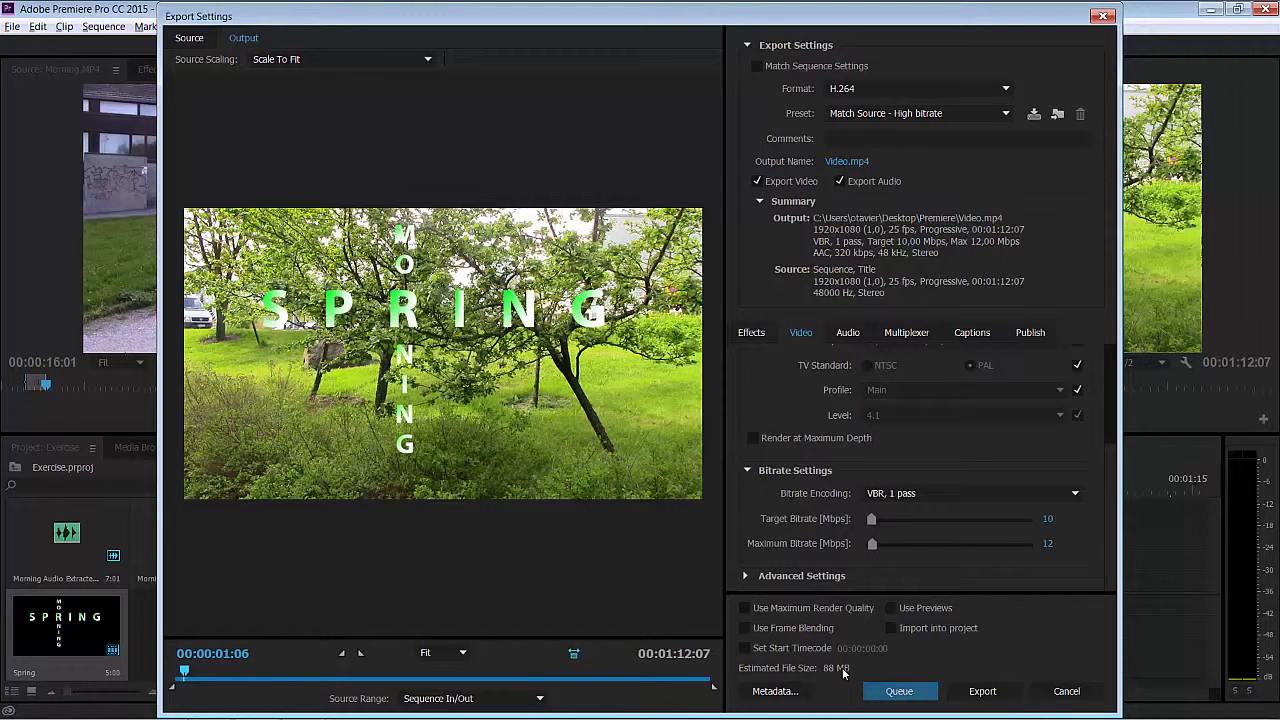
pyautogui.click(978, 692)
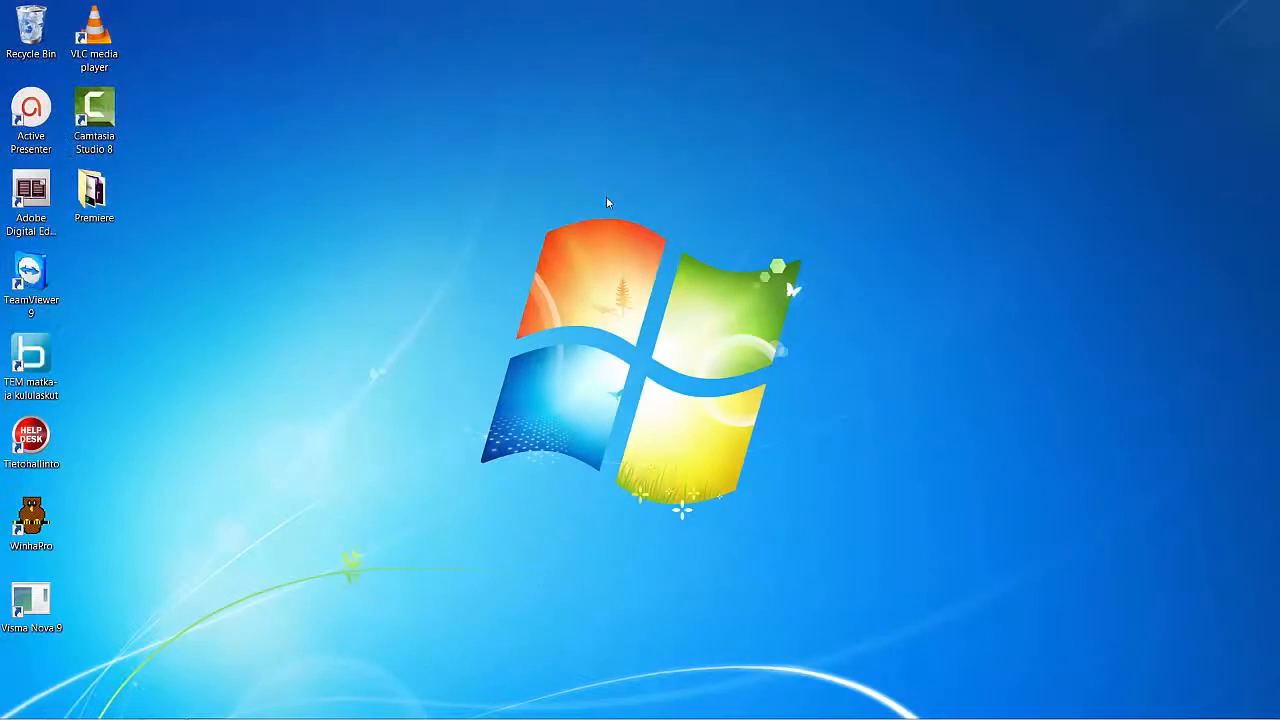
# - Copy the Premiere folder from the desktop and paste it into the network drive H: using Windows Explorer
pyautogui.rightClick(100, 212)
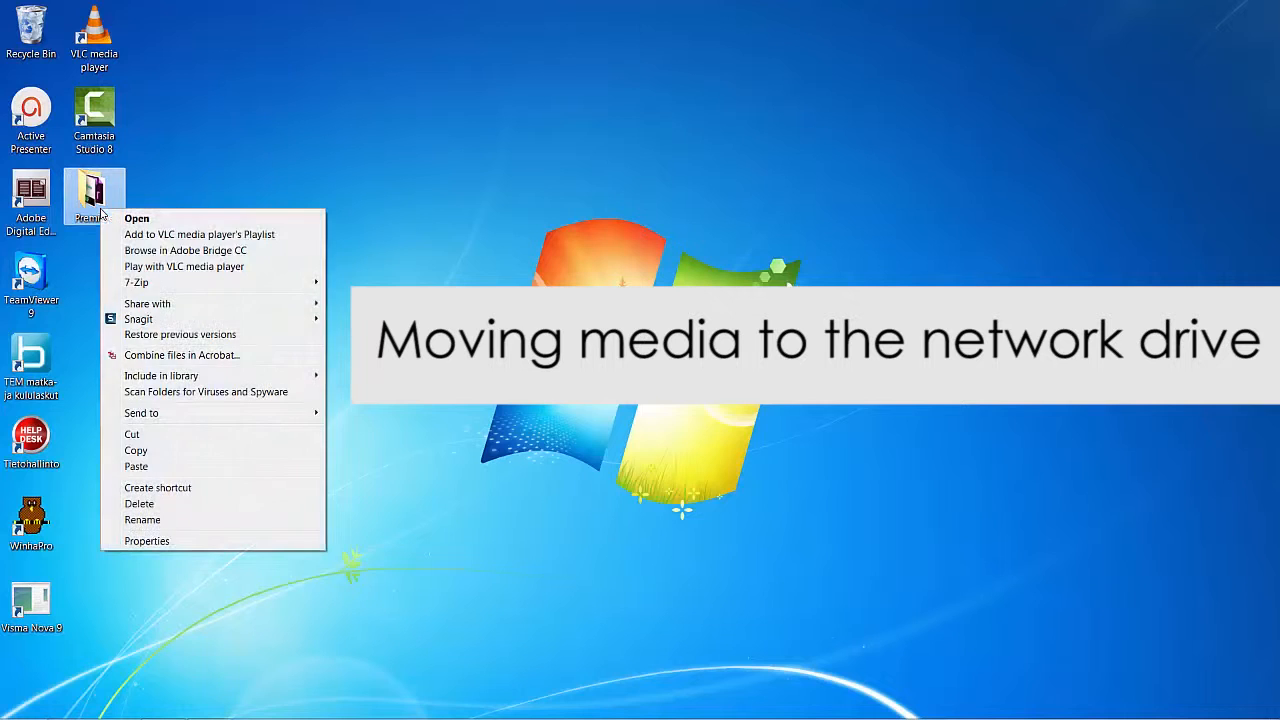
pyautogui.click(135, 451)
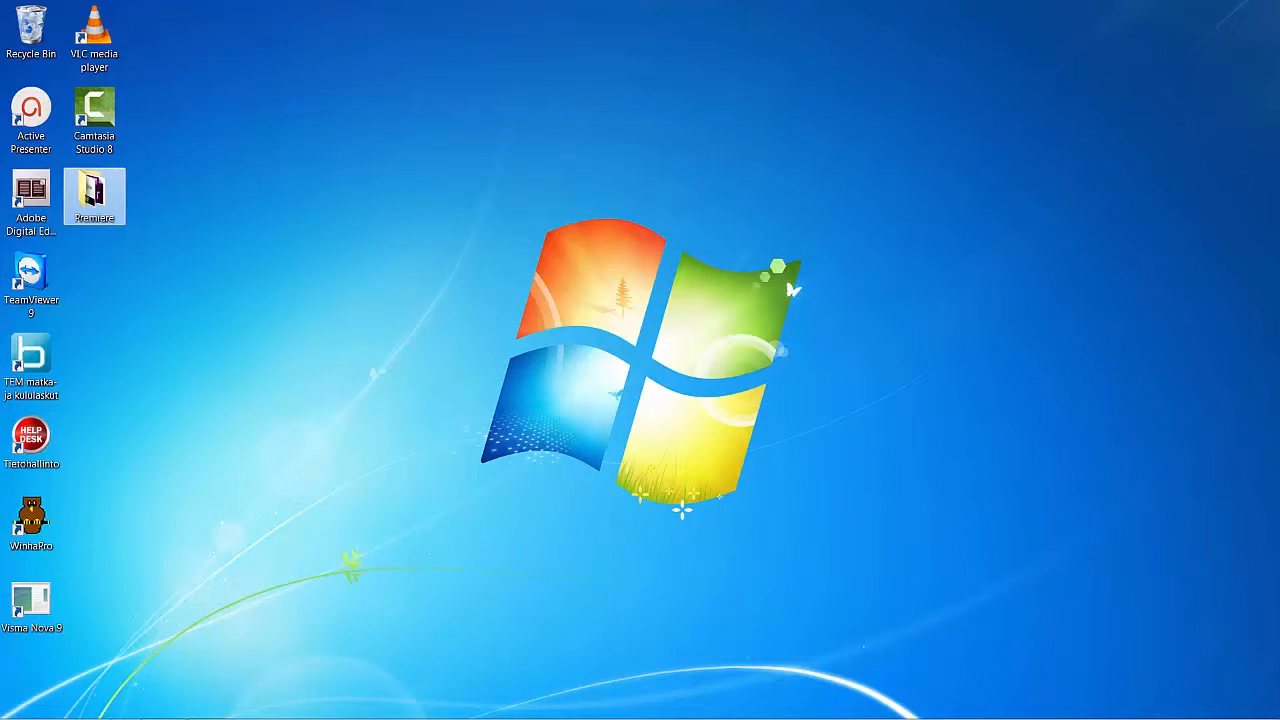
pyautogui.moveTo(147, 714)
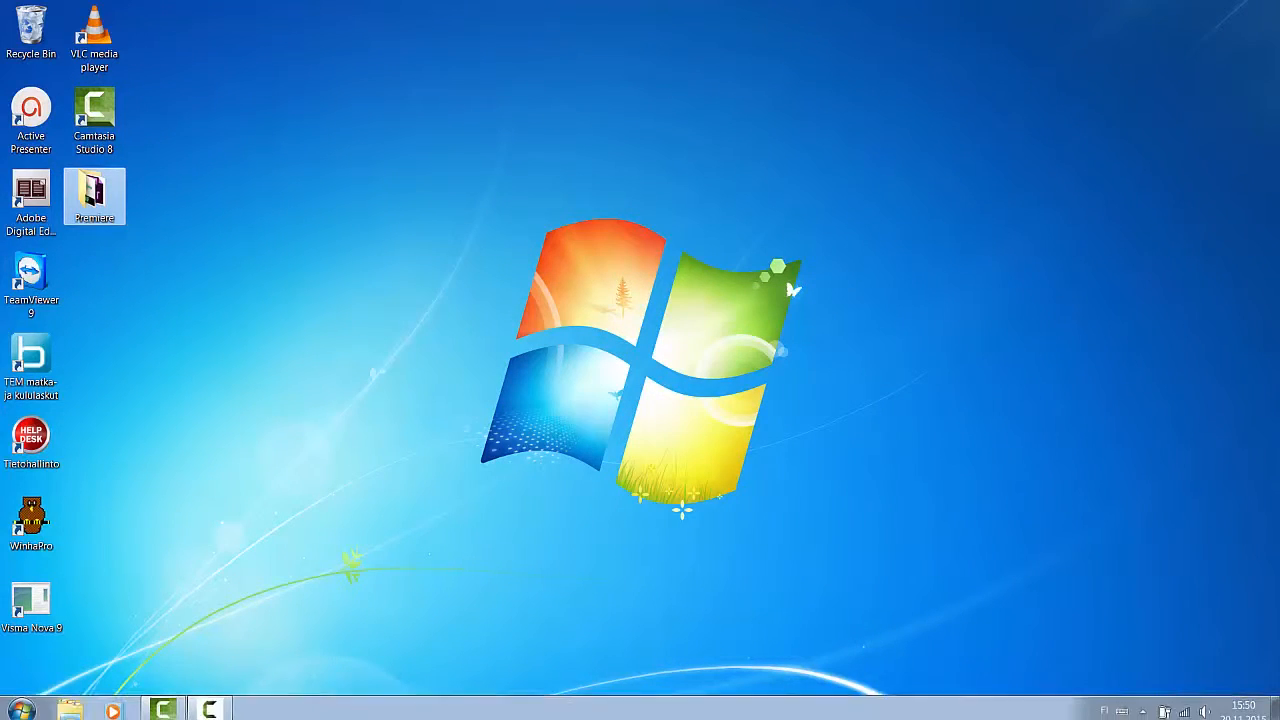
pyautogui.click(70, 708)
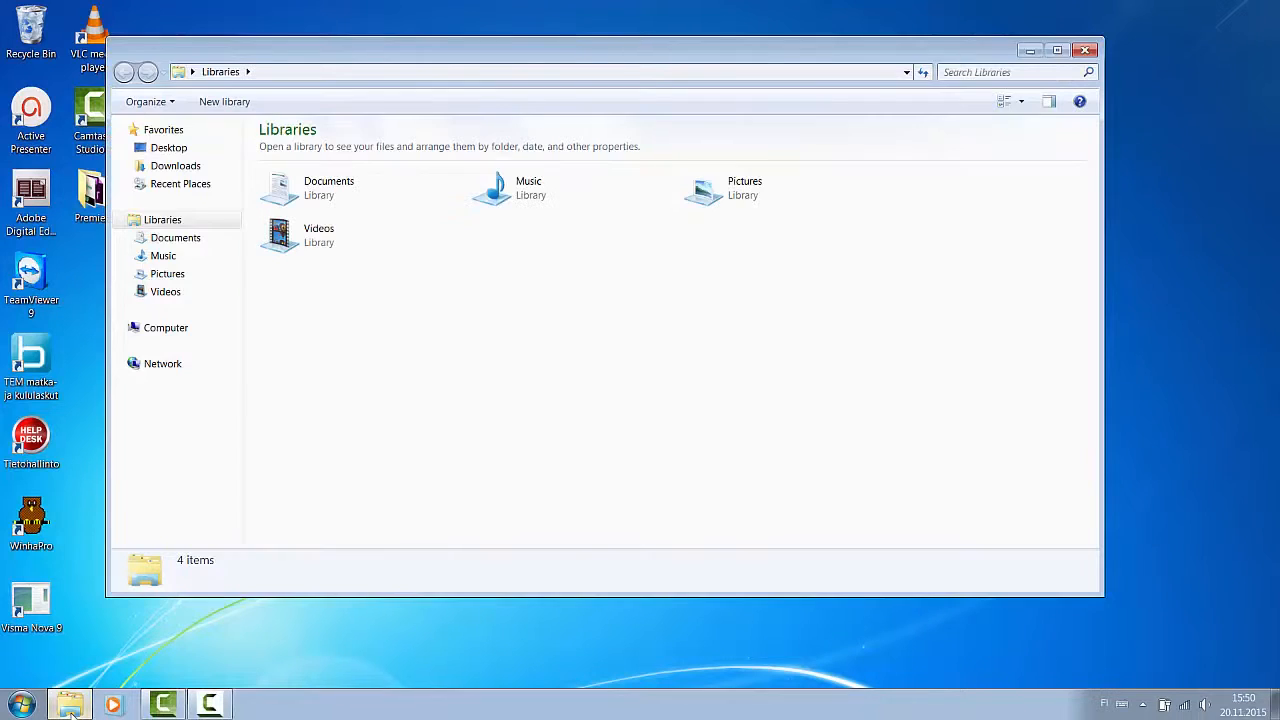
pyautogui.click(170, 329)
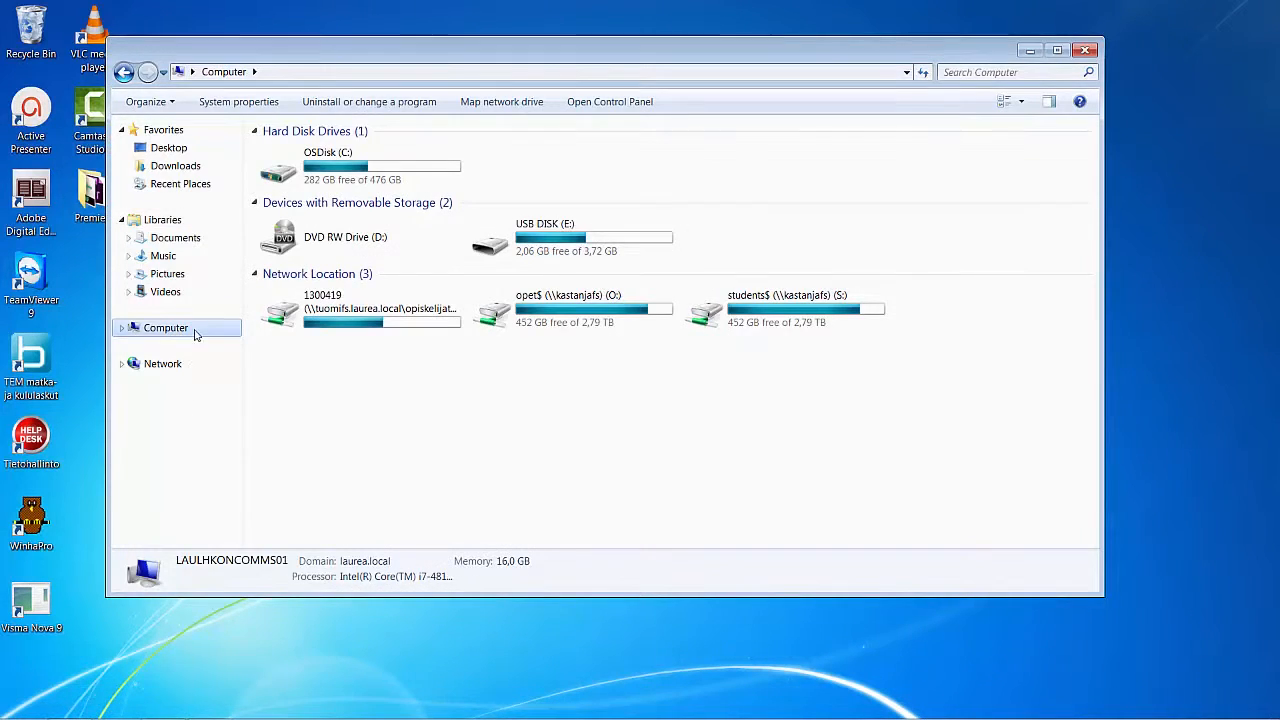
pyautogui.doubleClick(322, 318)
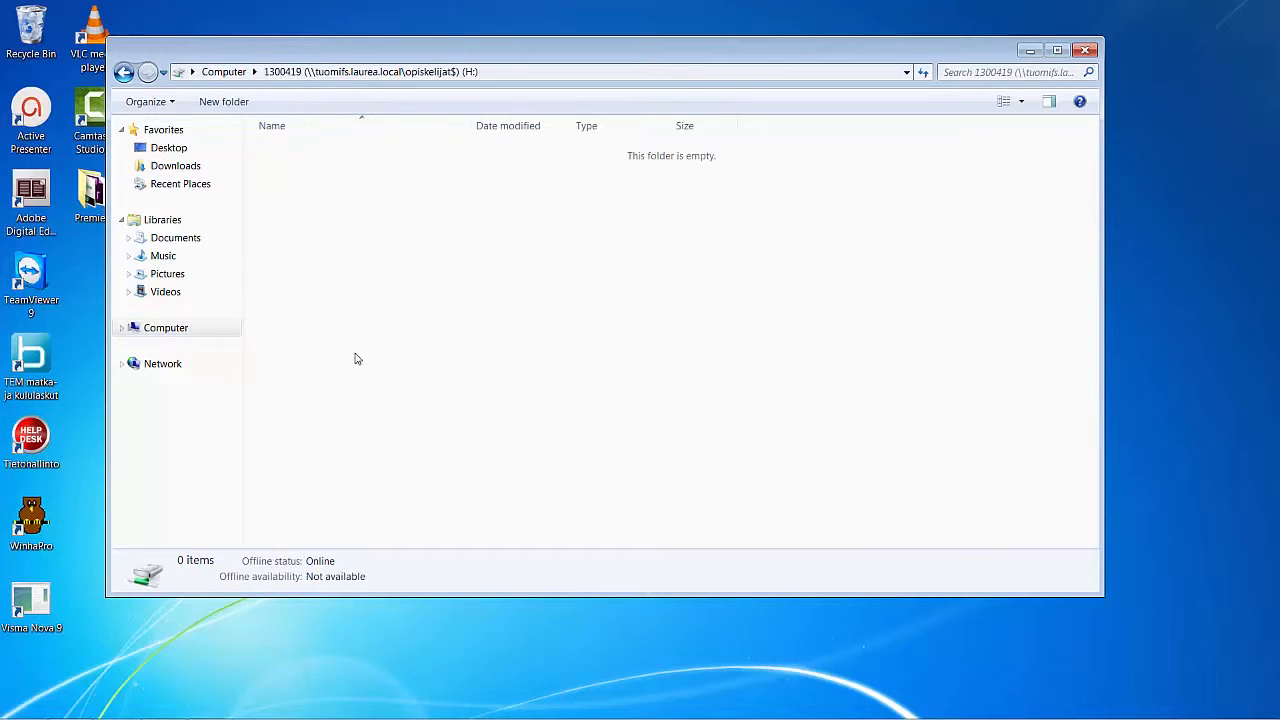
pyautogui.rightClick(375, 167)
pyautogui.click(443, 271)
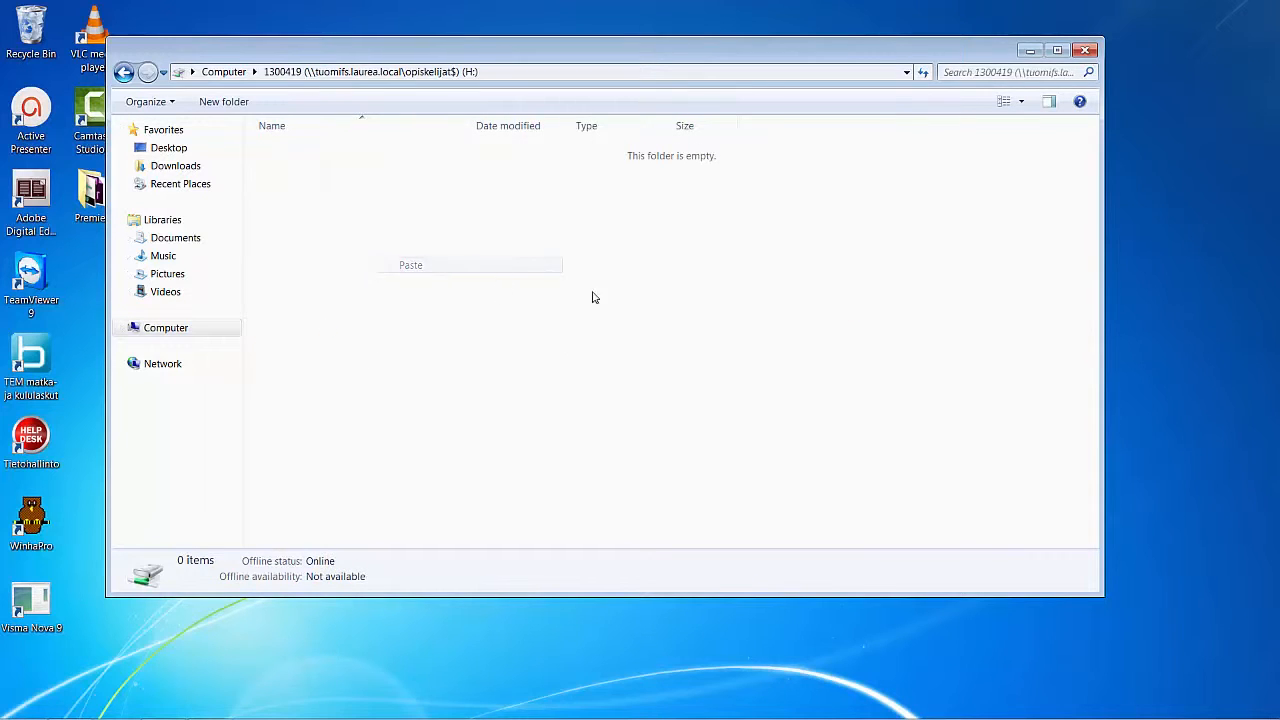